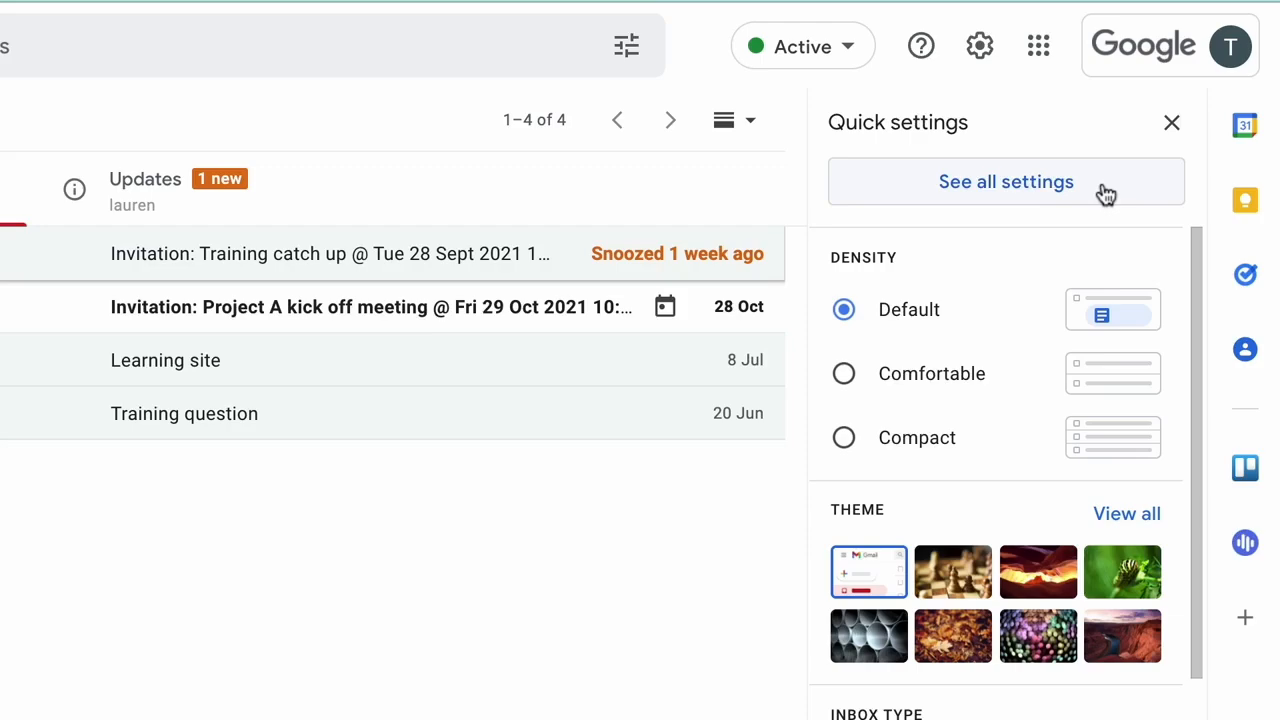
- Open Gmail's full Settings page from the gear icon
{"action": "left_click", "coordinate": [1105, 193]}
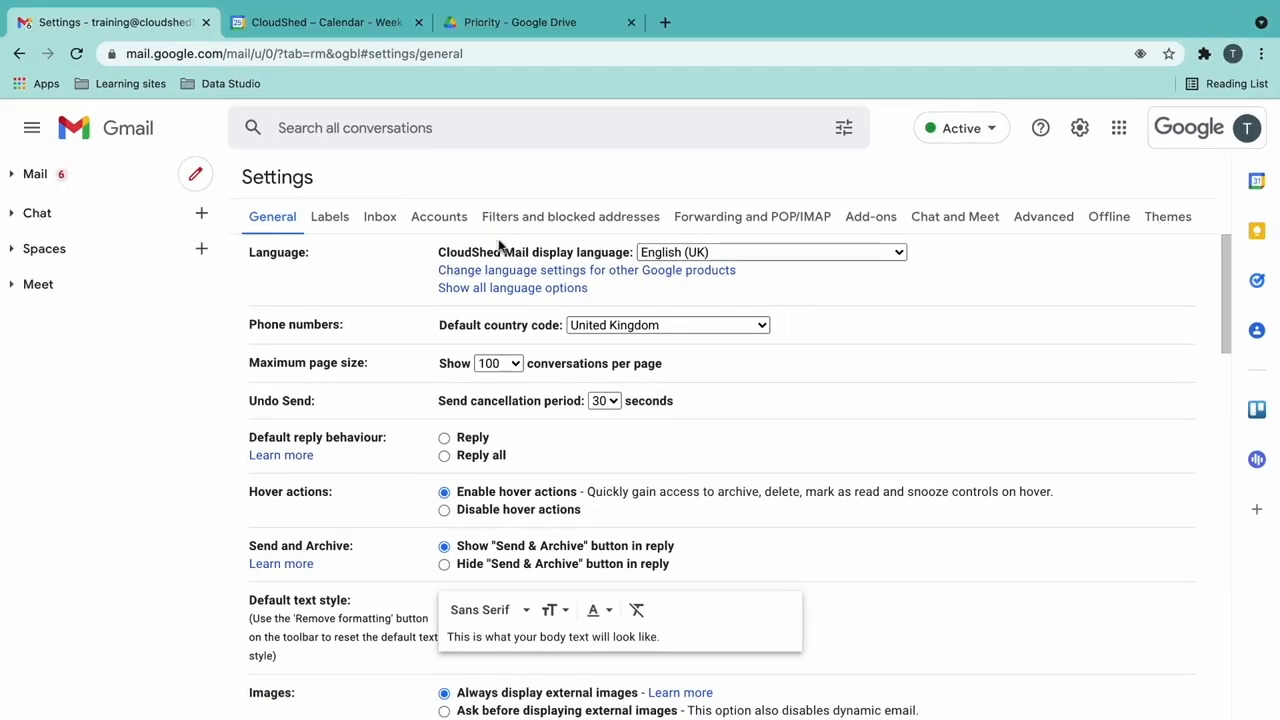
- On the Accounts tab, start adding a delegate under Grant access to your account
{"action": "left_click", "coordinate": [466, 218]}
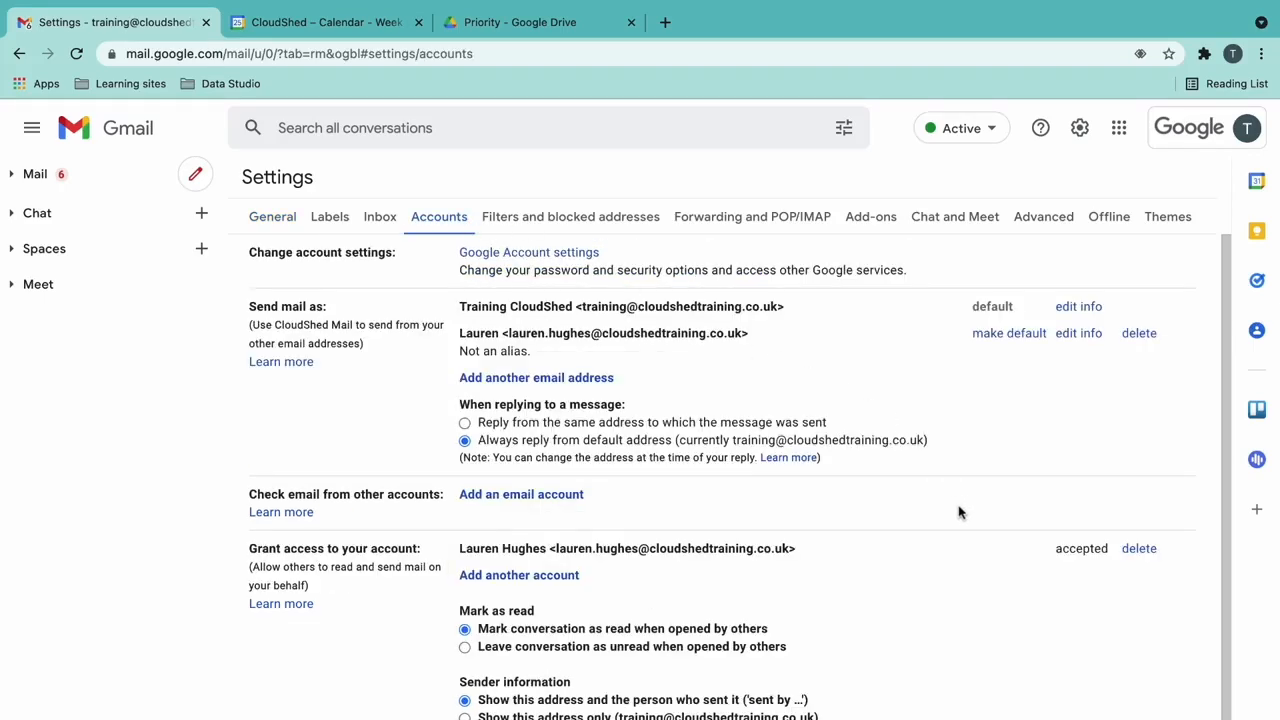
{"action": "scroll", "coordinate": [958, 512], "scroll_direction": "down", "scroll_amount": 2}
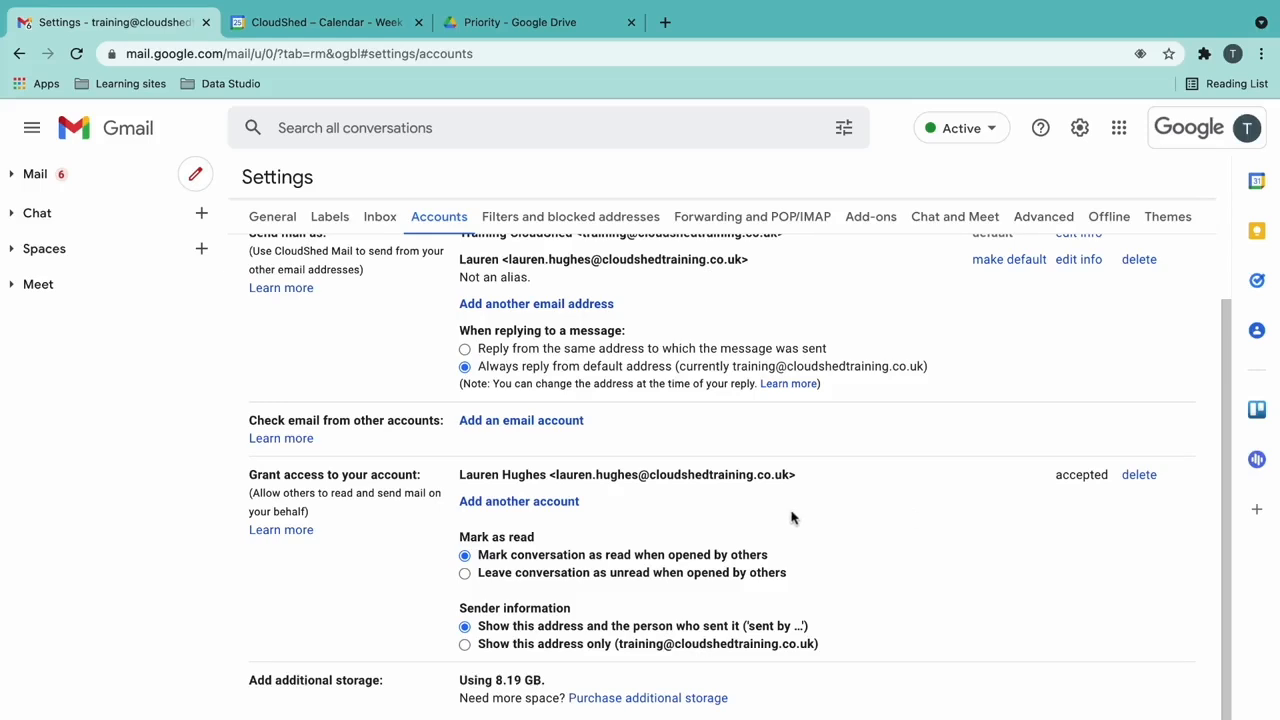
{"action": "left_click", "coordinate": [571, 505]}
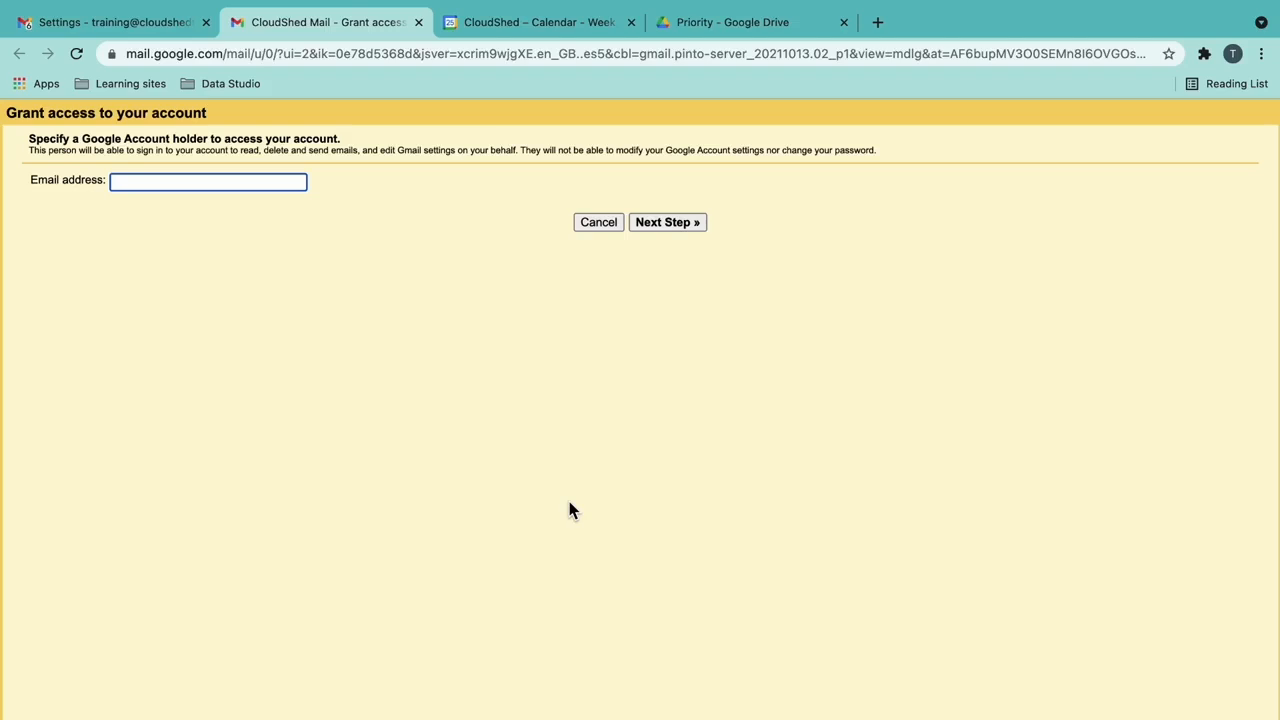
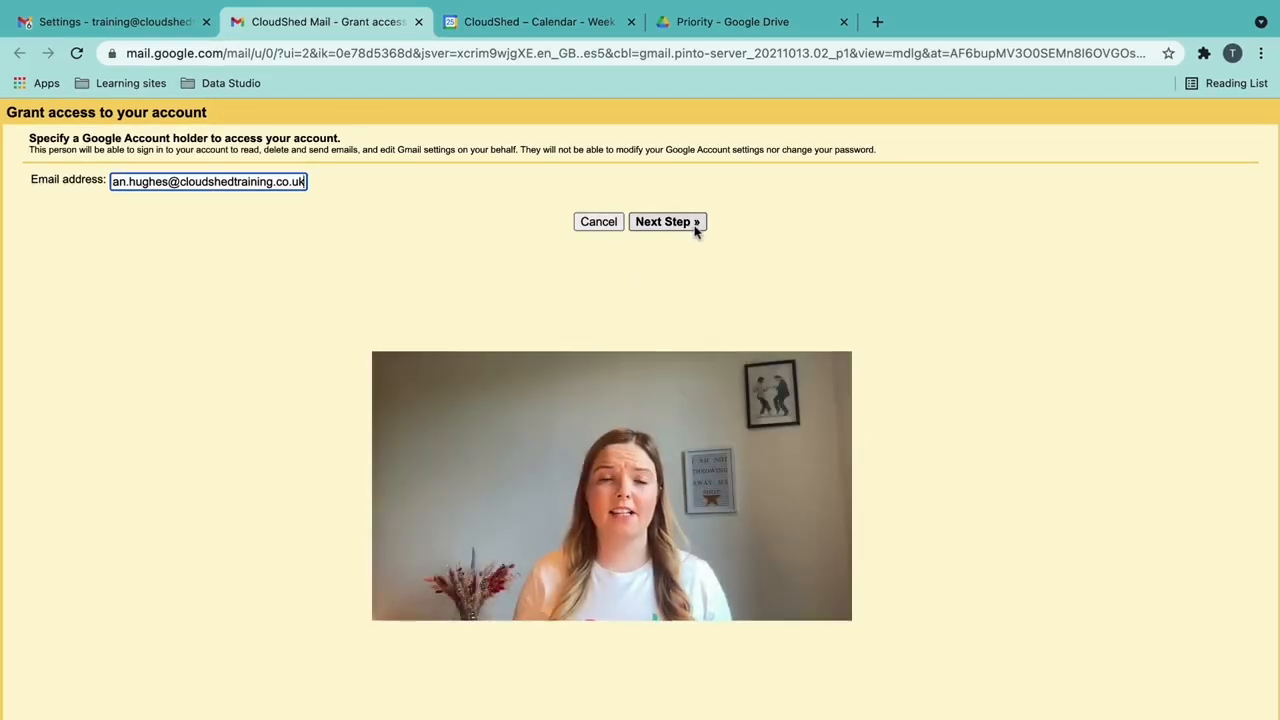
- Enter the colleague's e-mail address and send them the mailbox delegation invitation
{"action": "left_click", "coordinate": [695, 227]}
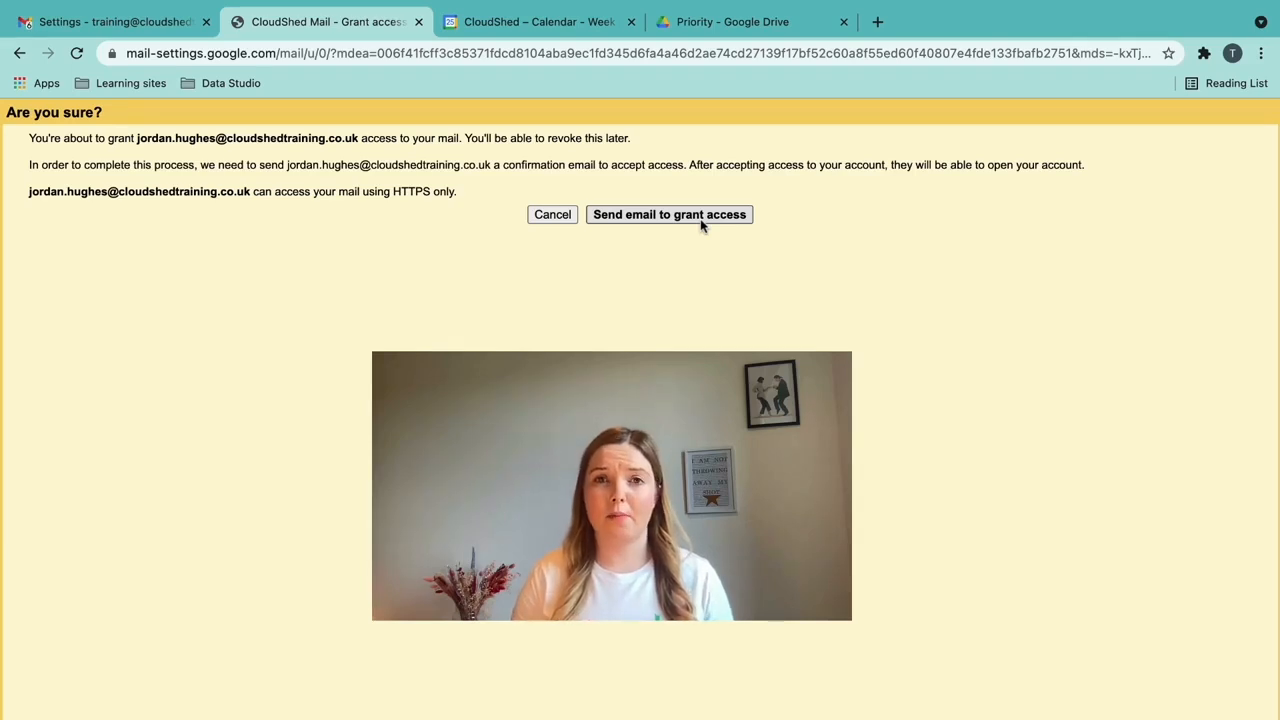
{"action": "left_click", "coordinate": [701, 222]}
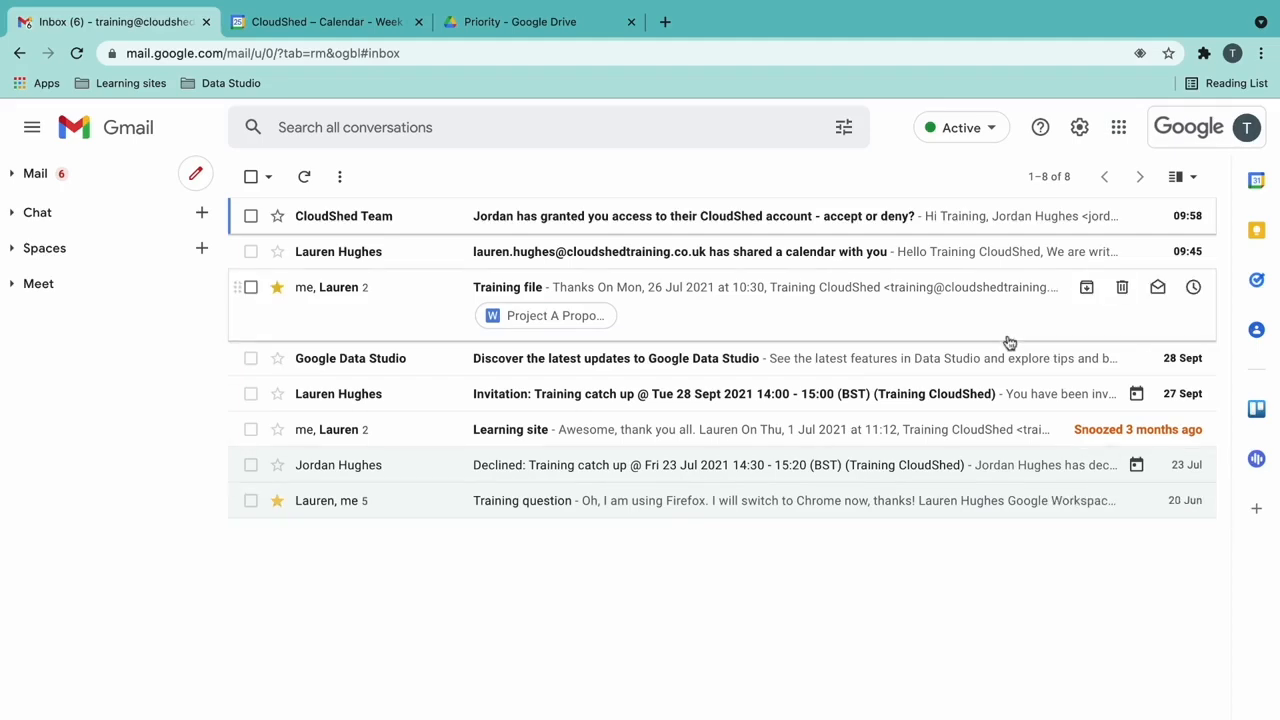
- Open the delegated mailbox in a new tab via the account switcher, then switch between both inboxes
{"action": "left_click", "coordinate": [1248, 130]}
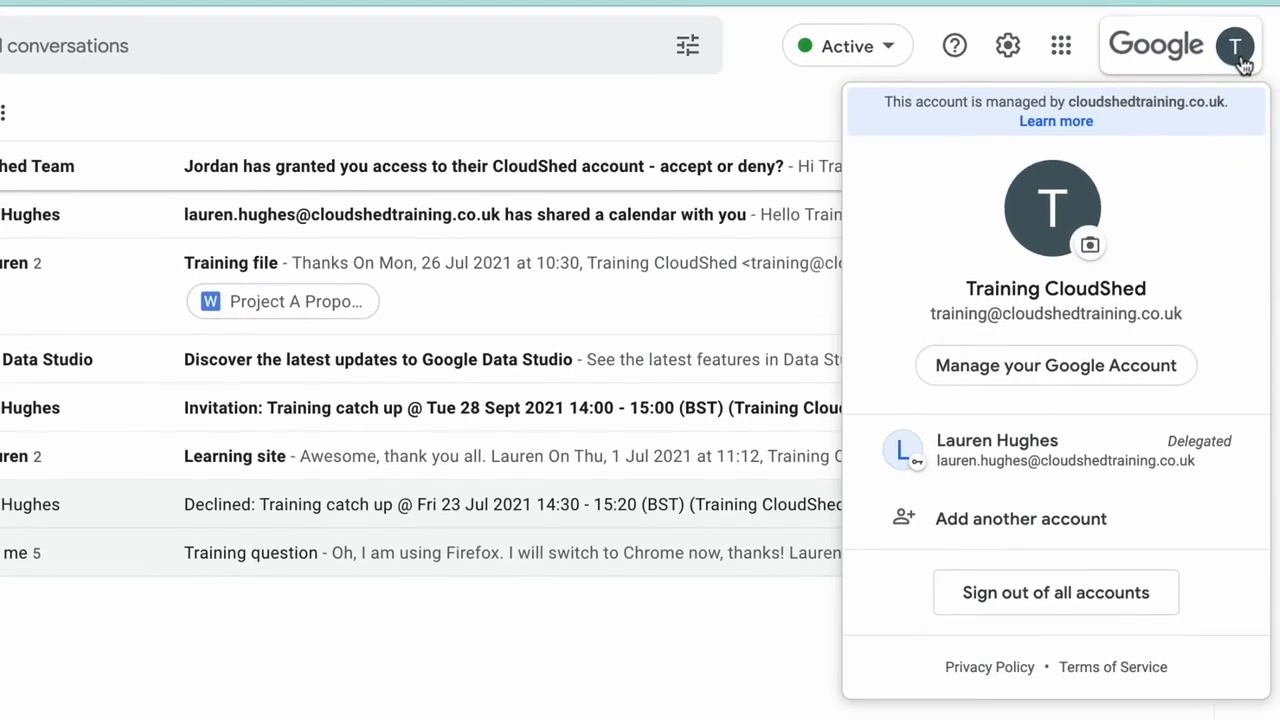
{"action": "left_click", "coordinate": [1243, 474]}
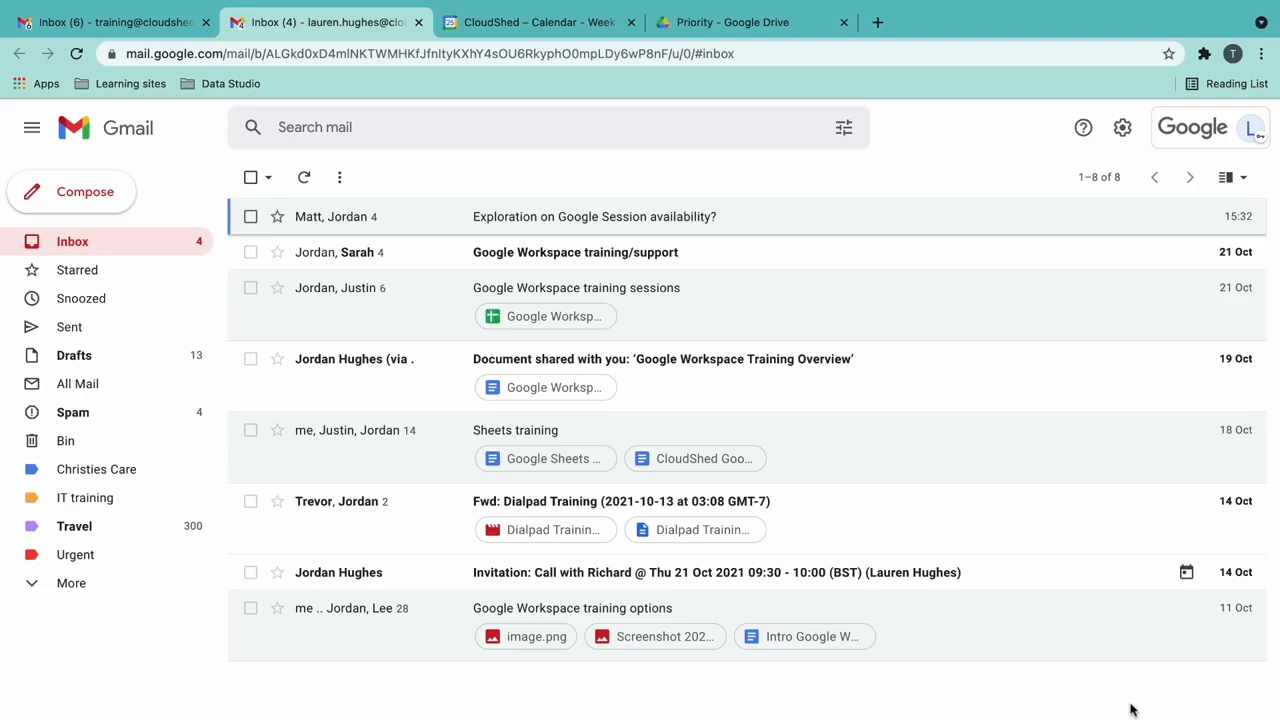
{"action": "left_click", "coordinate": [160, 37]}
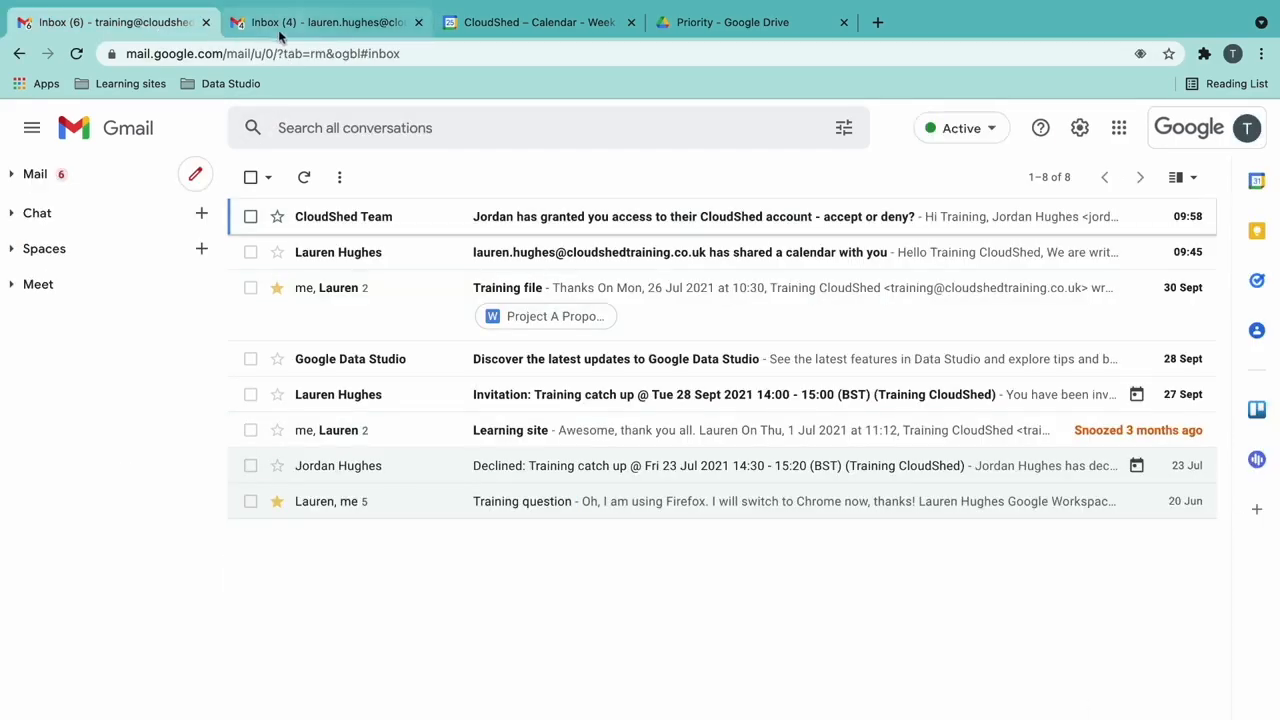
{"action": "left_click", "coordinate": [349, 28]}
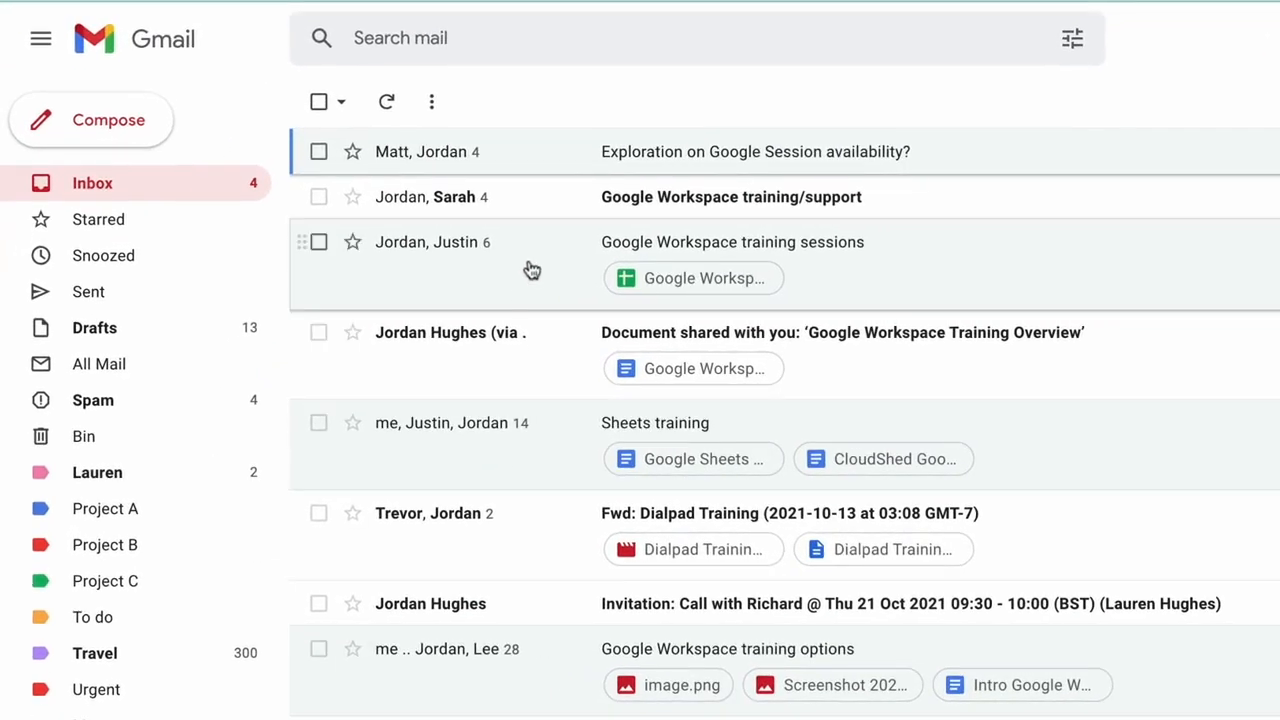
- Move the training sessions thread into Project B and drag the To do, Project A and colleague labels onto threads
{"action": "left_click_drag", "start_coordinate": [531, 268], "coordinate": [135, 584]}
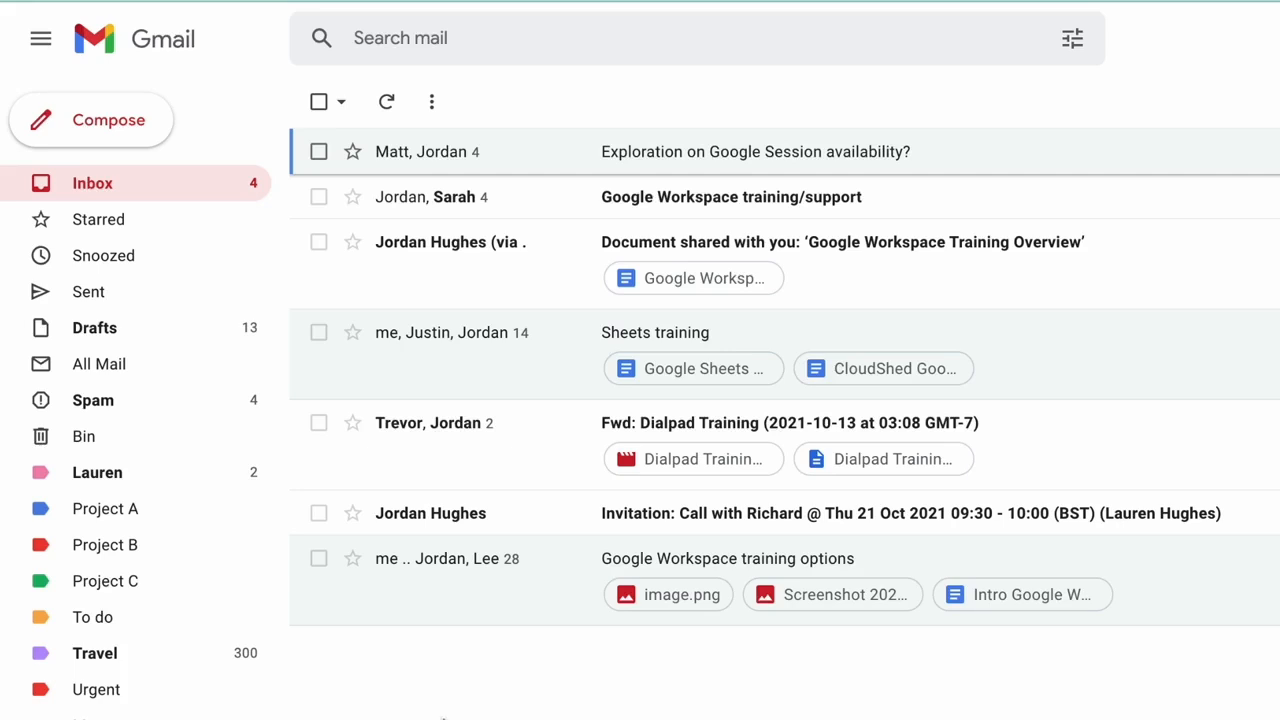
{"action": "left_click_drag", "start_coordinate": [149, 477], "coordinate": [597, 151]}
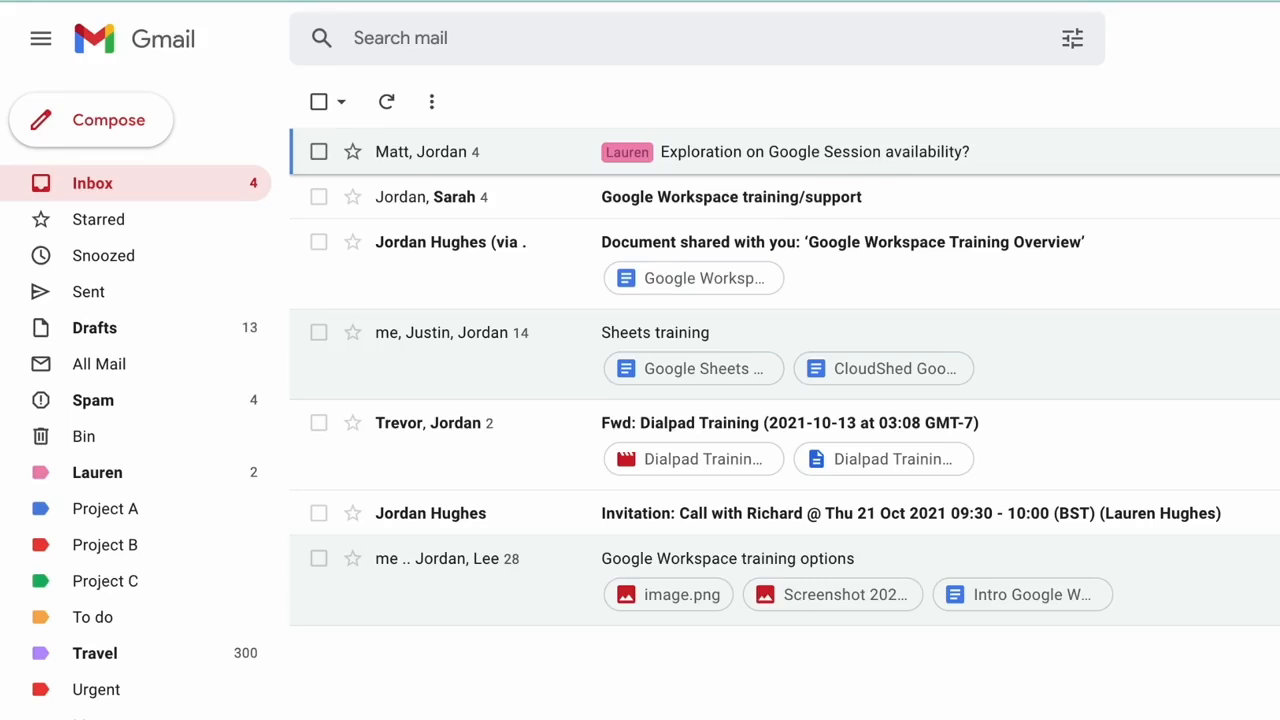
{"action": "left_click_drag", "start_coordinate": [157, 625], "coordinate": [634, 202]}
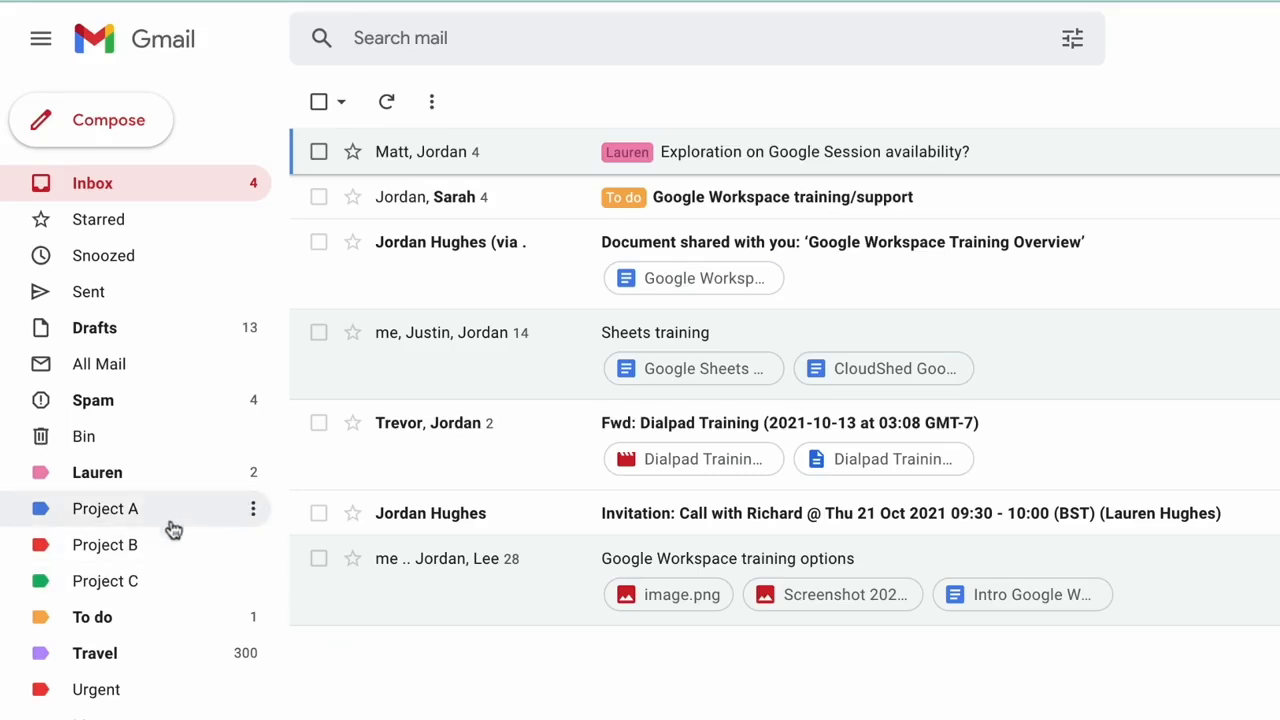
{"action": "left_click_drag", "start_coordinate": [151, 484], "coordinate": [590, 335]}
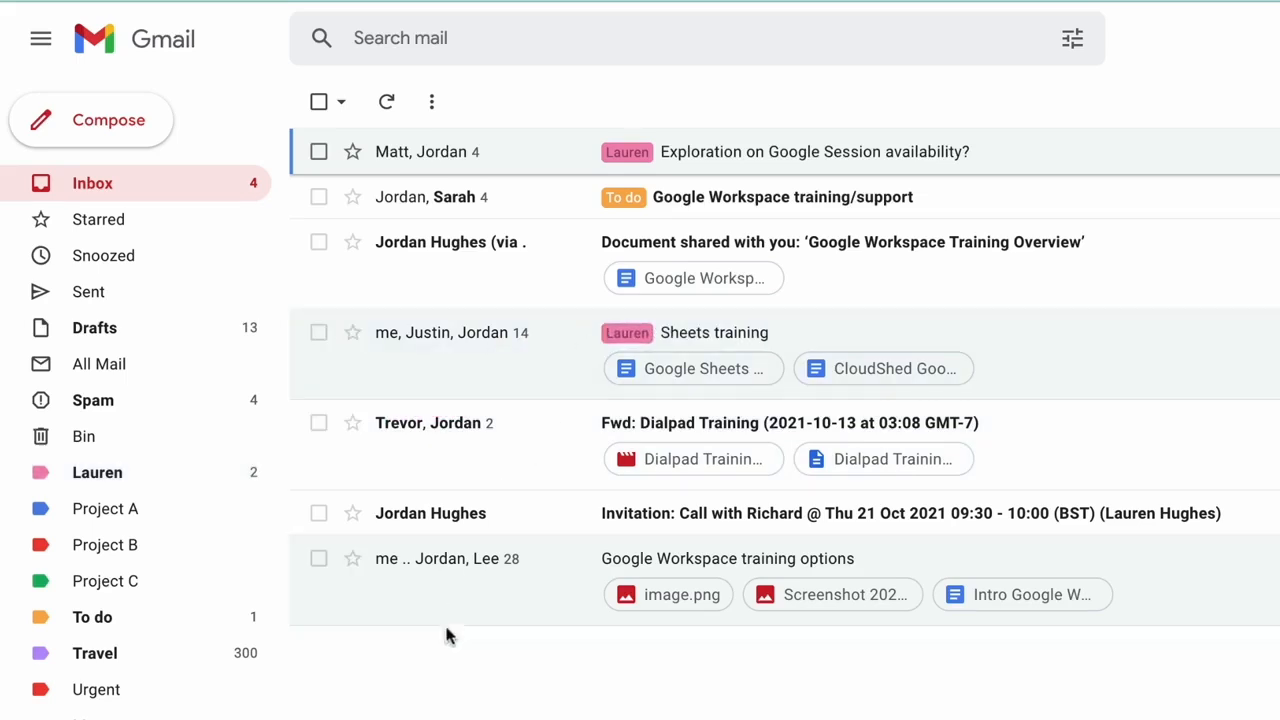
{"action": "left_click_drag", "start_coordinate": [166, 515], "coordinate": [663, 332]}
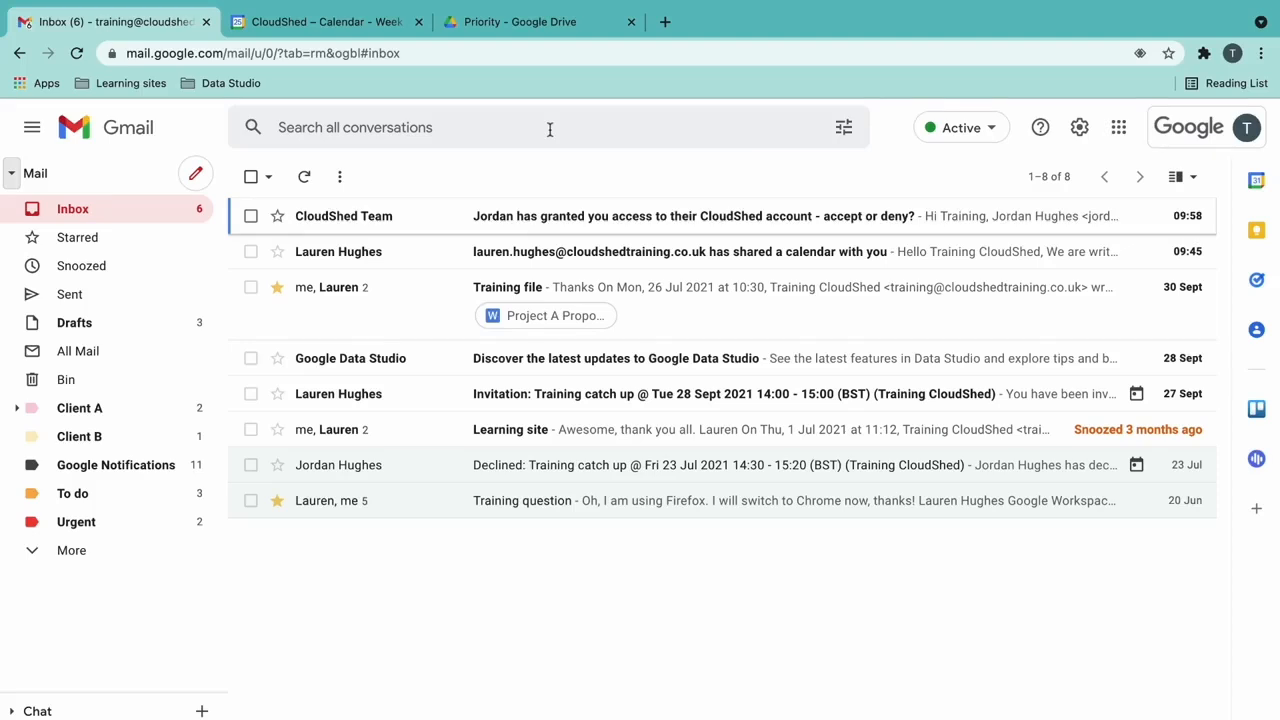
{"action": "left_click", "coordinate": [549, 129]}
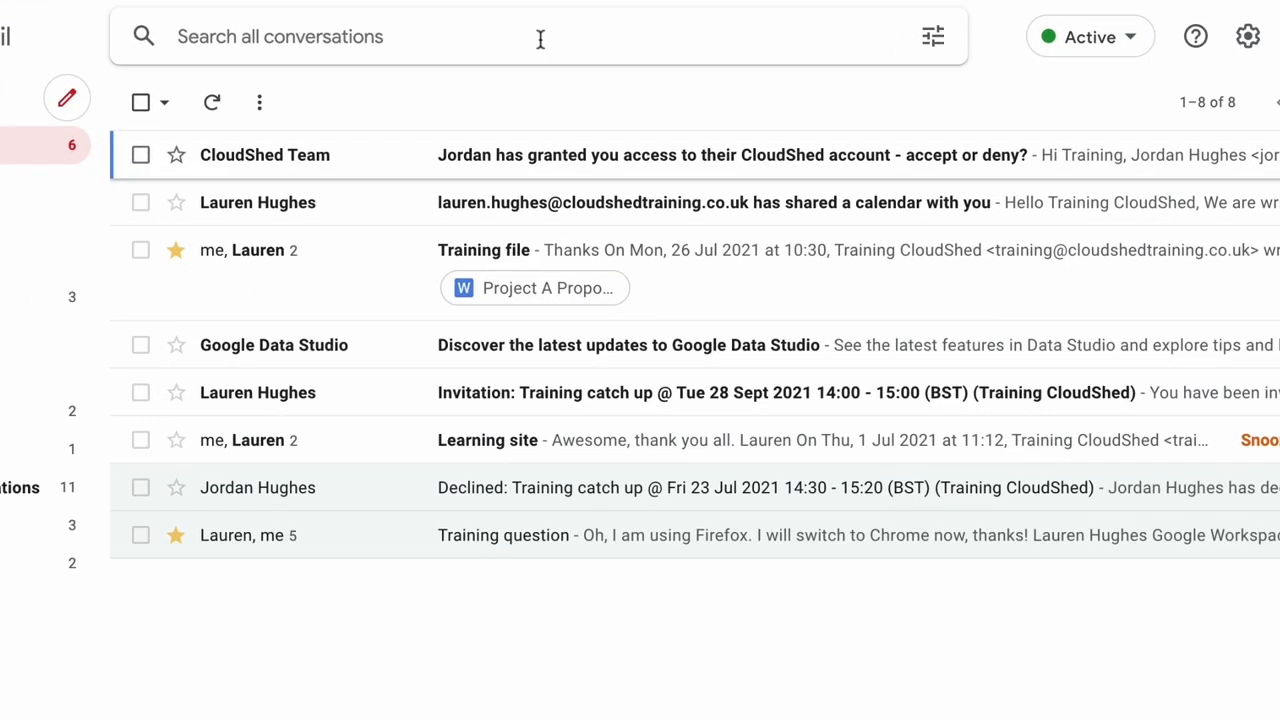
{"action": "type", "text": "training"}
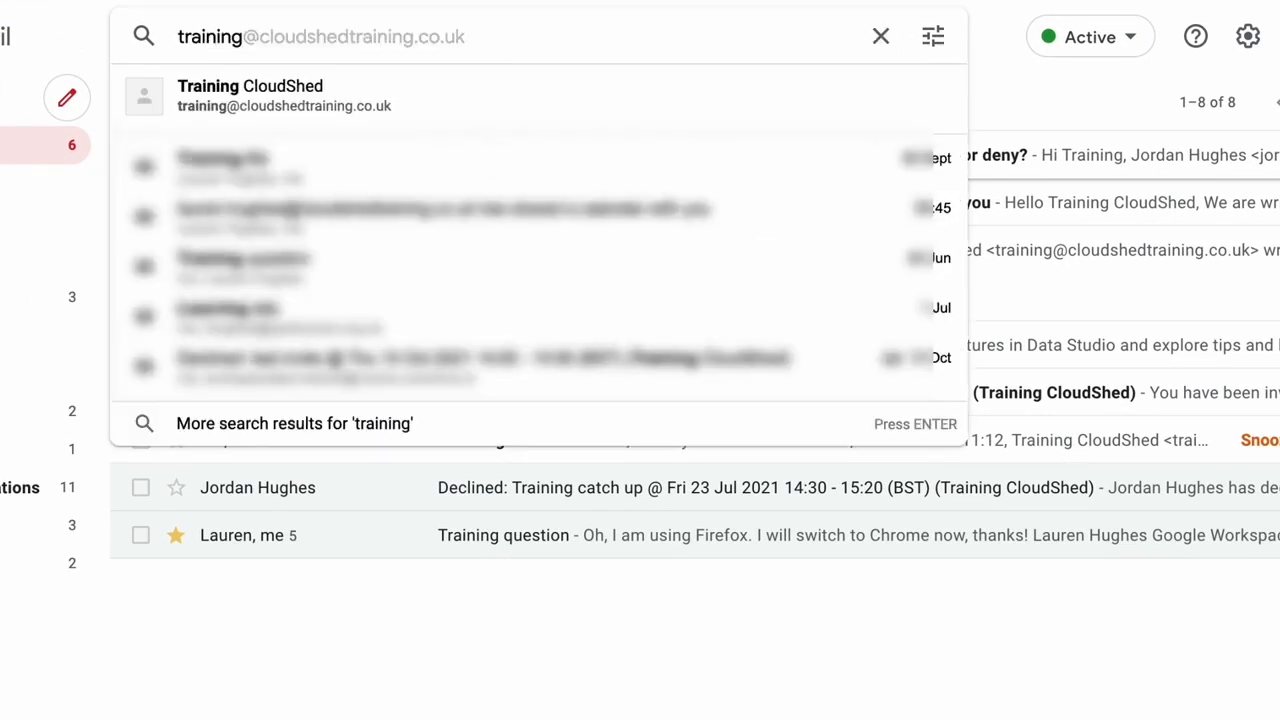
{"action": "key", "text": "Return"}
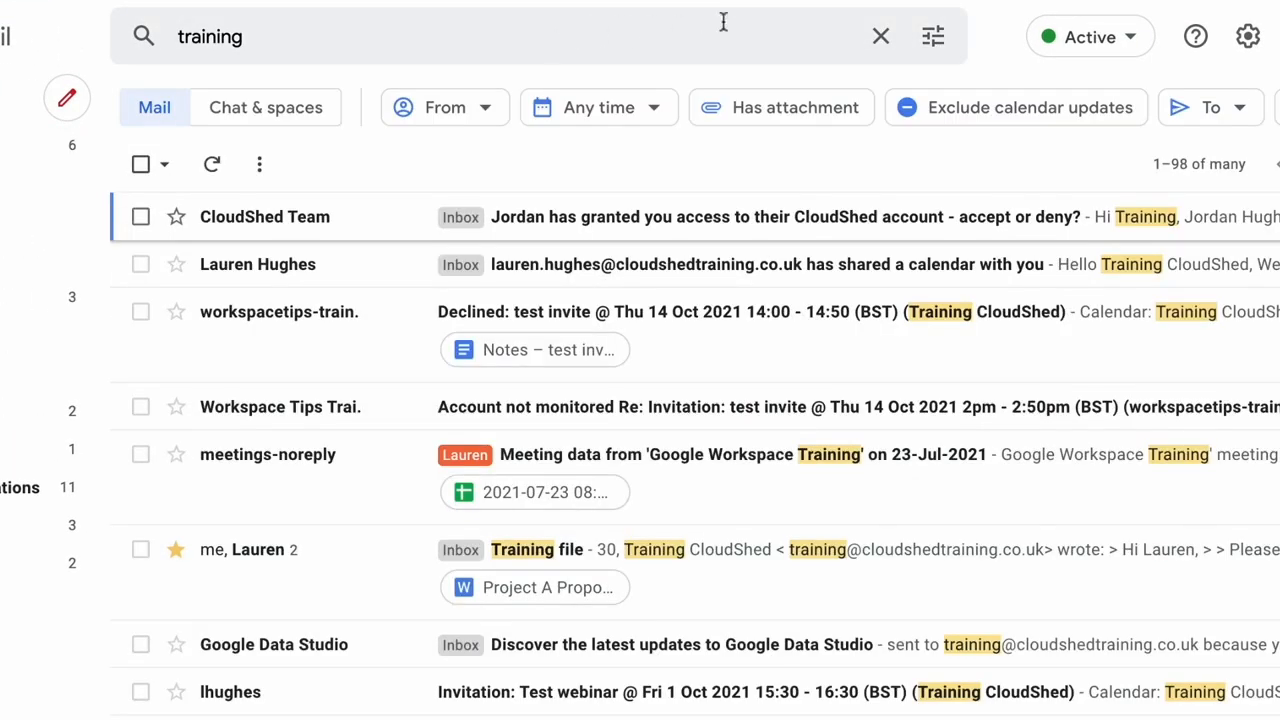
{"action": "left_click", "coordinate": [935, 40]}
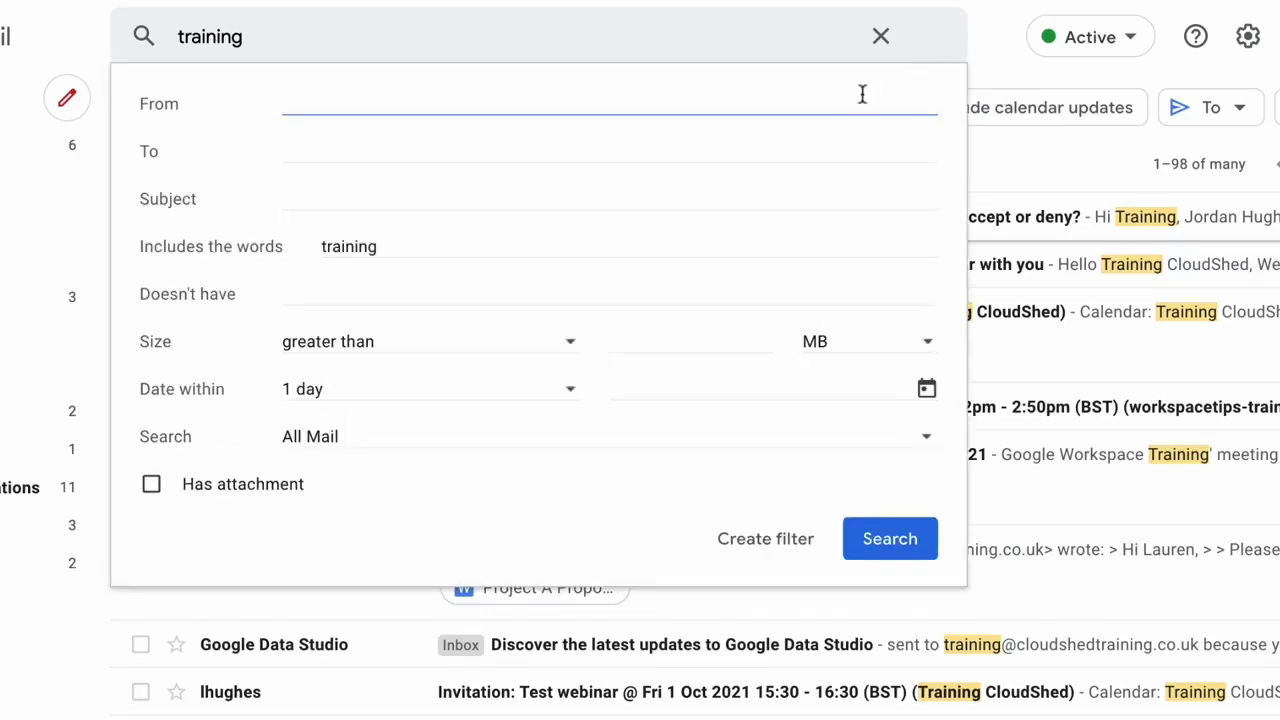
{"action": "type", "text": "jord"}
{"action": "left_click", "coordinate": [645, 170]}
{"action": "left_click", "coordinate": [563, 190]}
{"action": "type", "text": "feedback"}
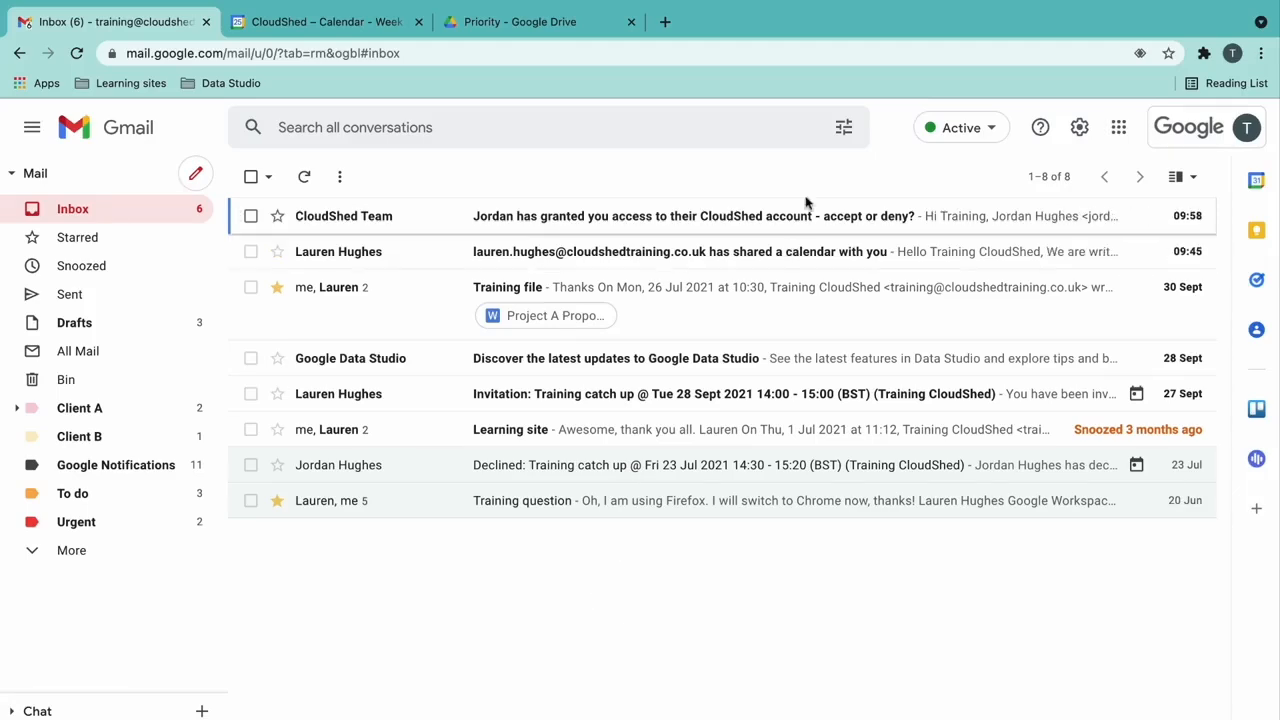
- Search for mail from the colleague's address and start a filter from it
{"action": "left_click", "coordinate": [843, 128]}
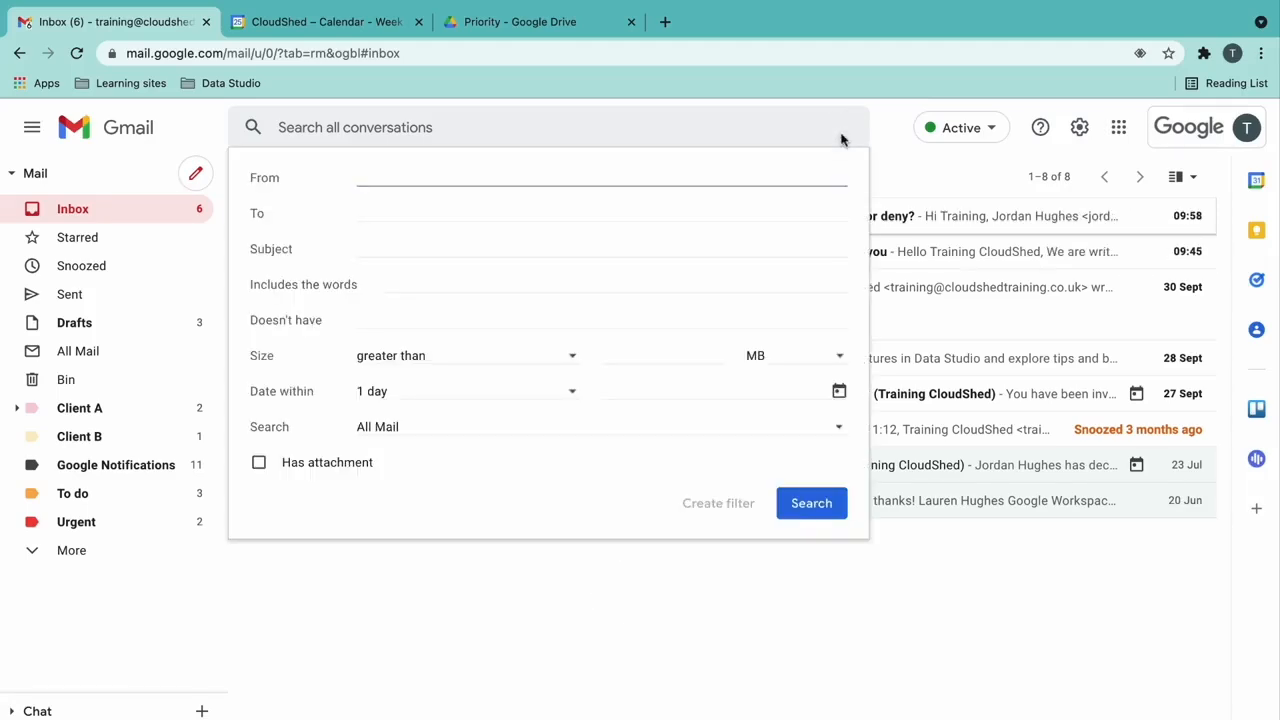
{"action": "type", "text": "jord"}
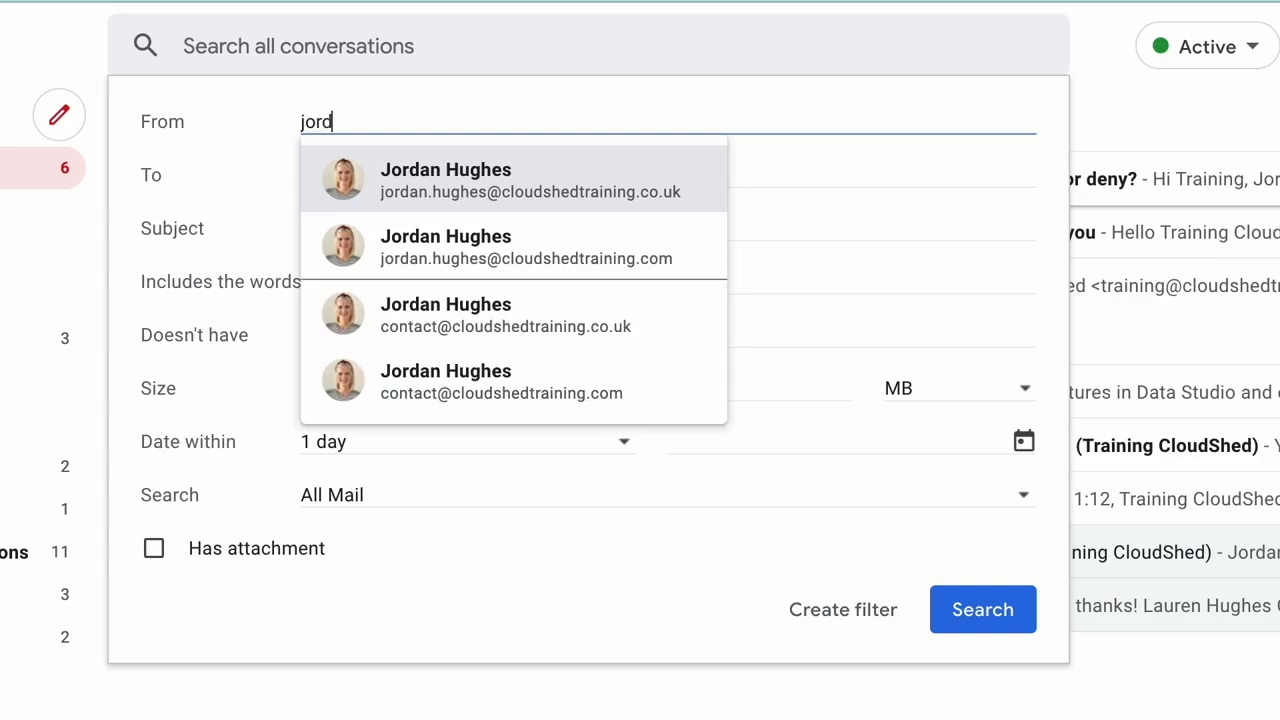
{"action": "left_click", "coordinate": [716, 204]}
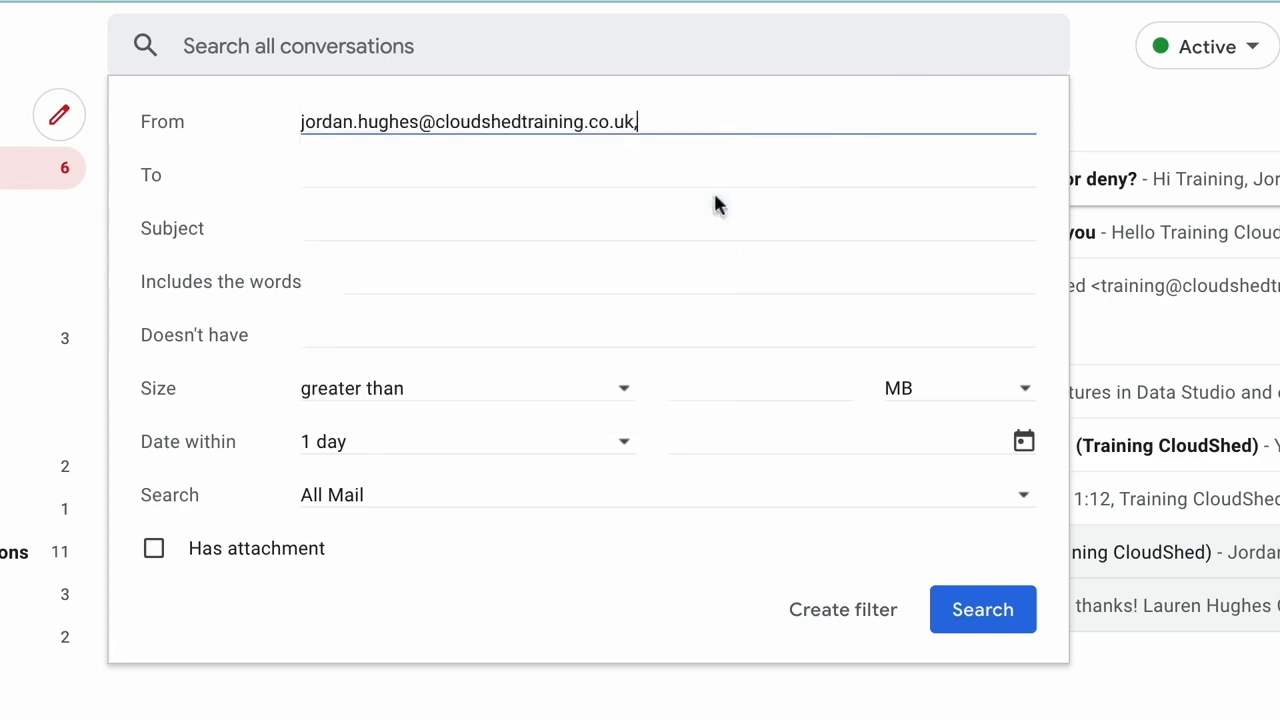
{"action": "left_click", "coordinate": [845, 630]}
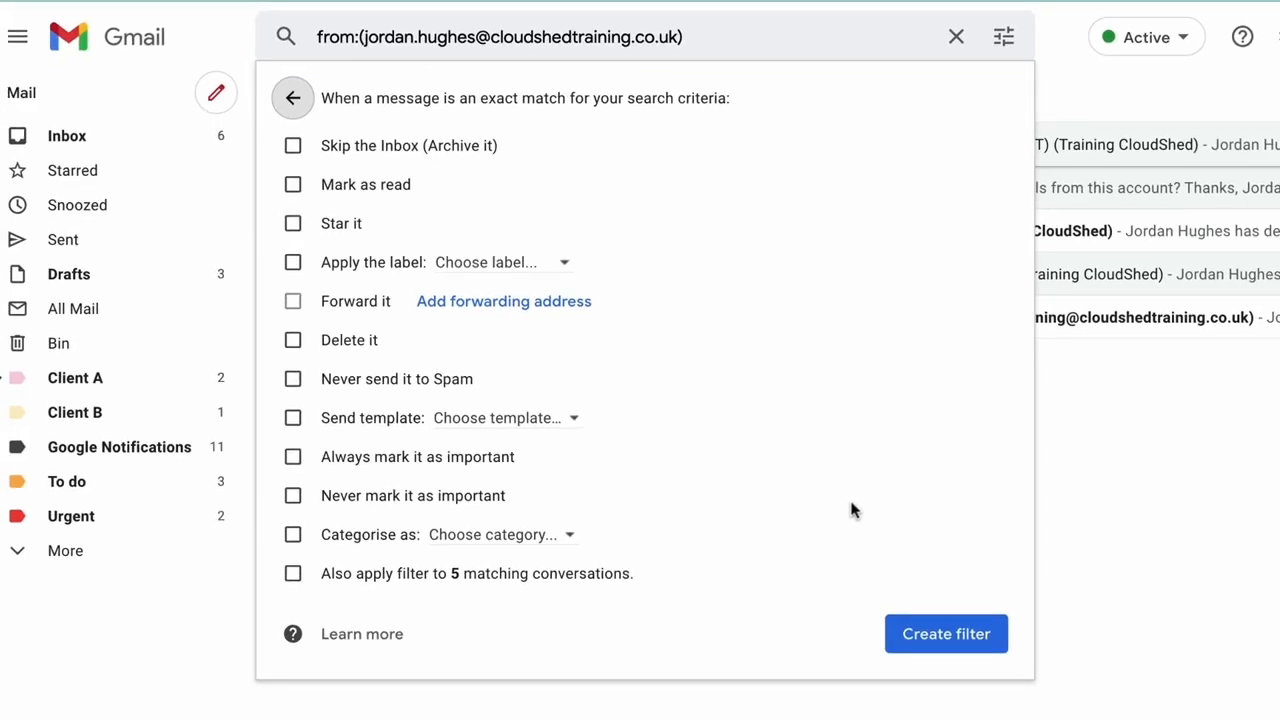
- Make the filter skip the inbox and apply a new label named after the colleague
{"action": "left_click", "coordinate": [293, 147]}
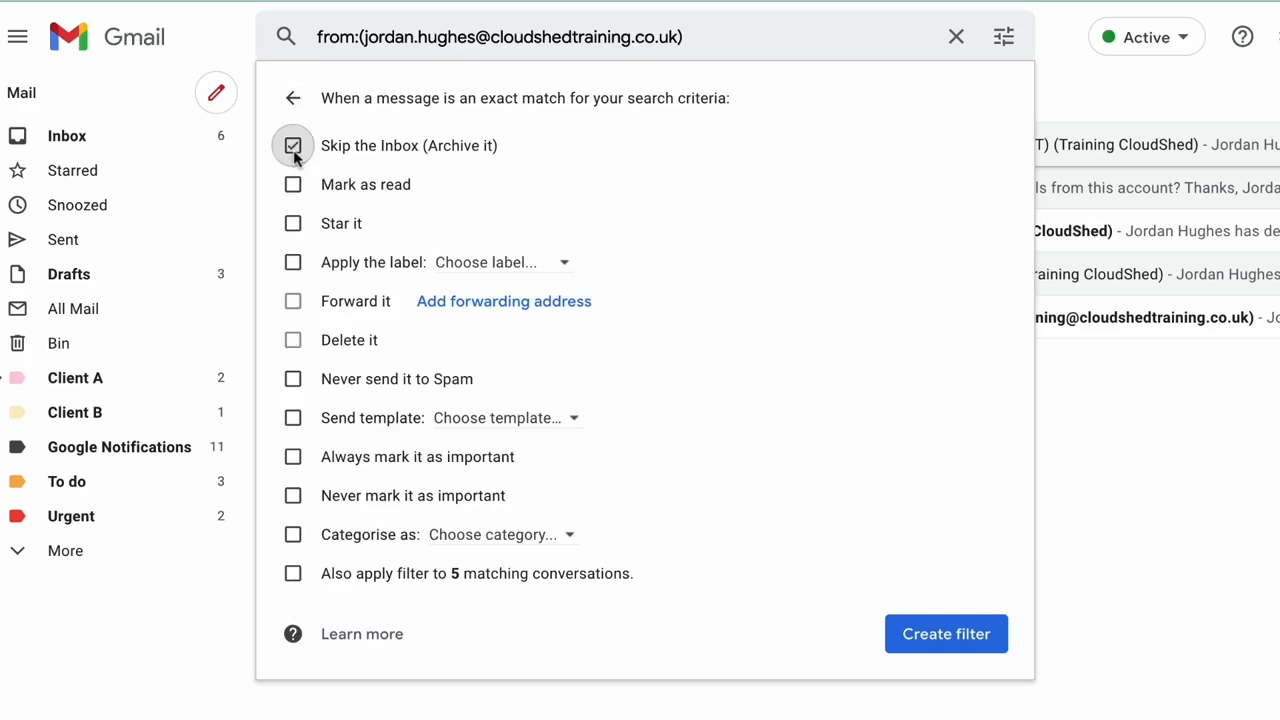
{"action": "left_click", "coordinate": [542, 266]}
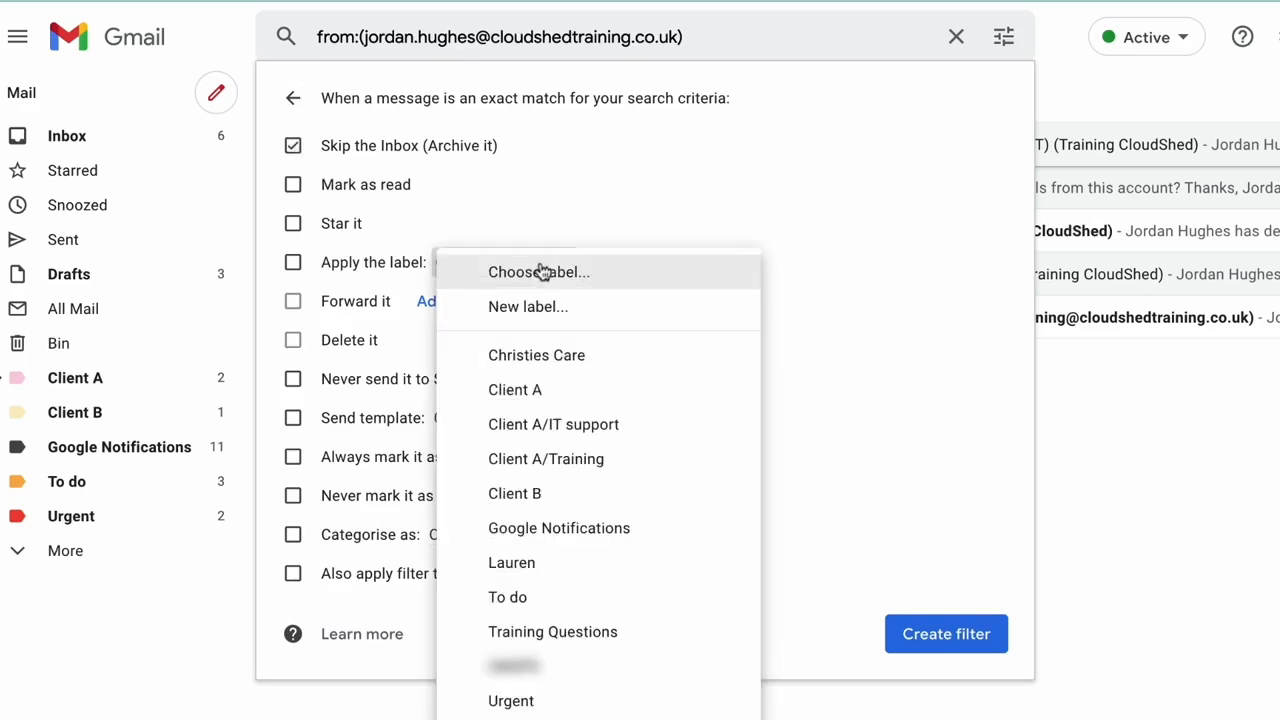
{"action": "left_click", "coordinate": [608, 316]}
{"action": "type", "text": "Jordan"}
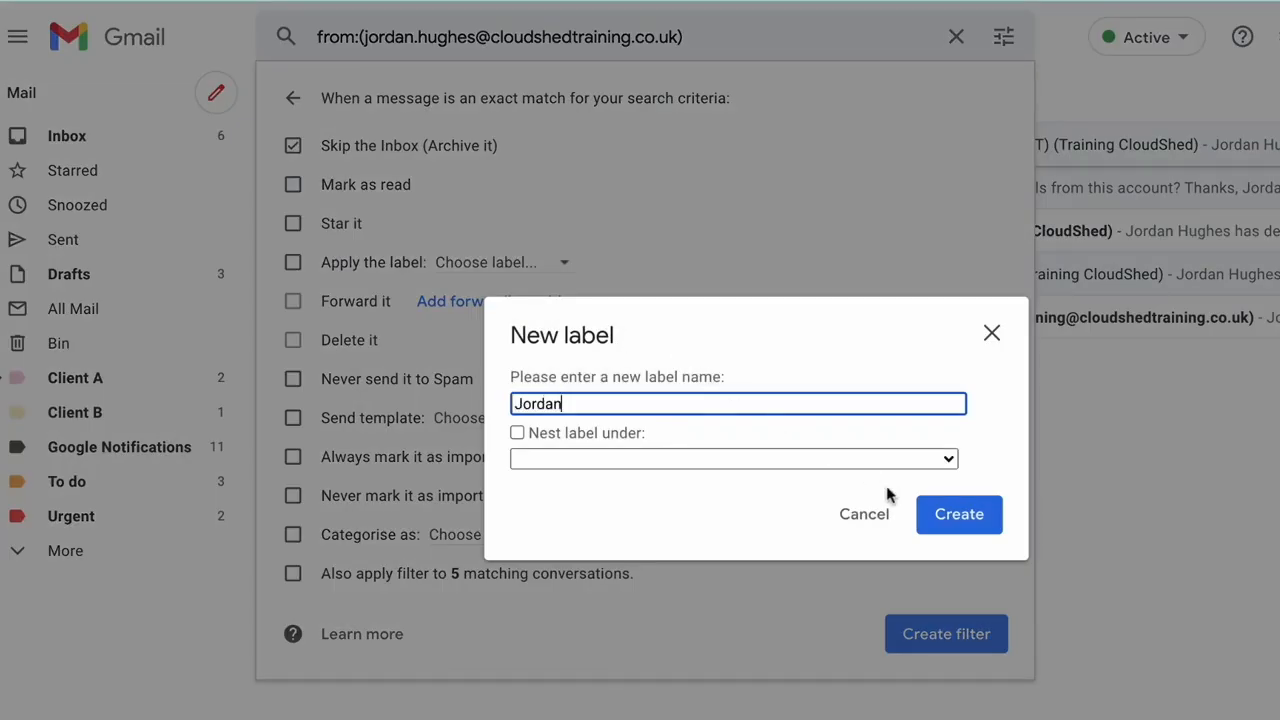
{"action": "left_click", "coordinate": [966, 518]}
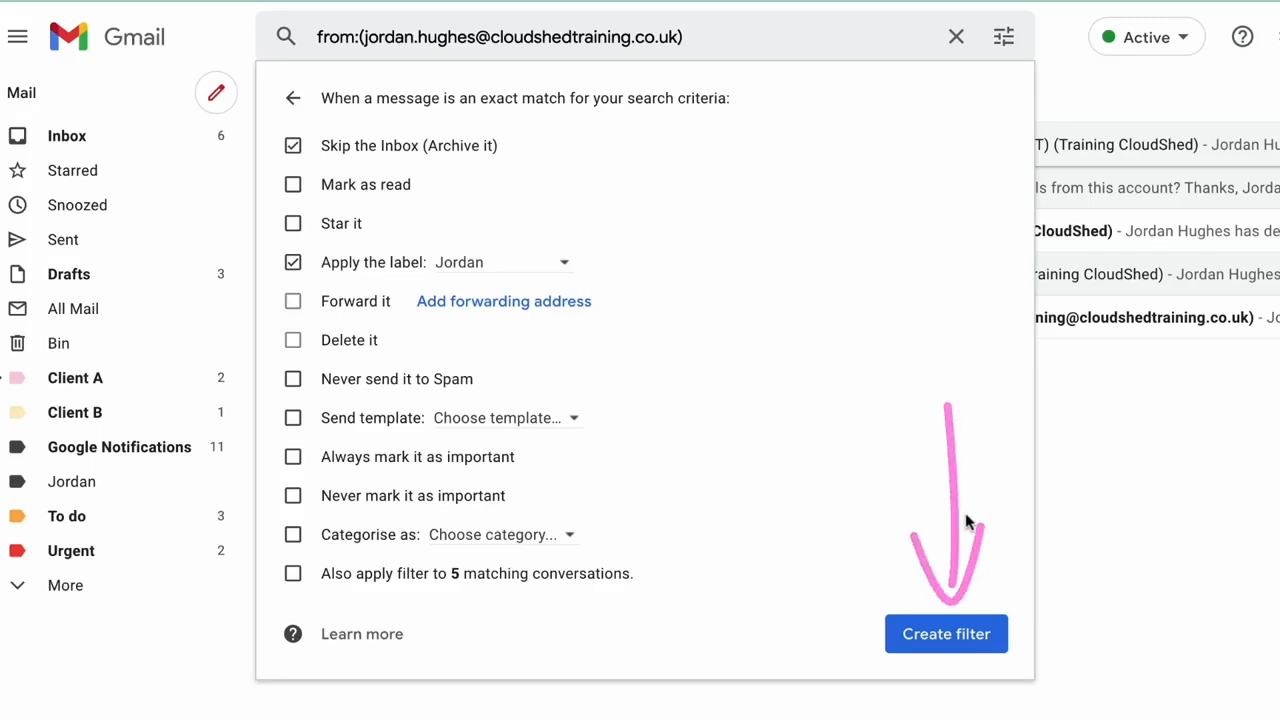
{"action": "left_click", "coordinate": [1003, 655]}
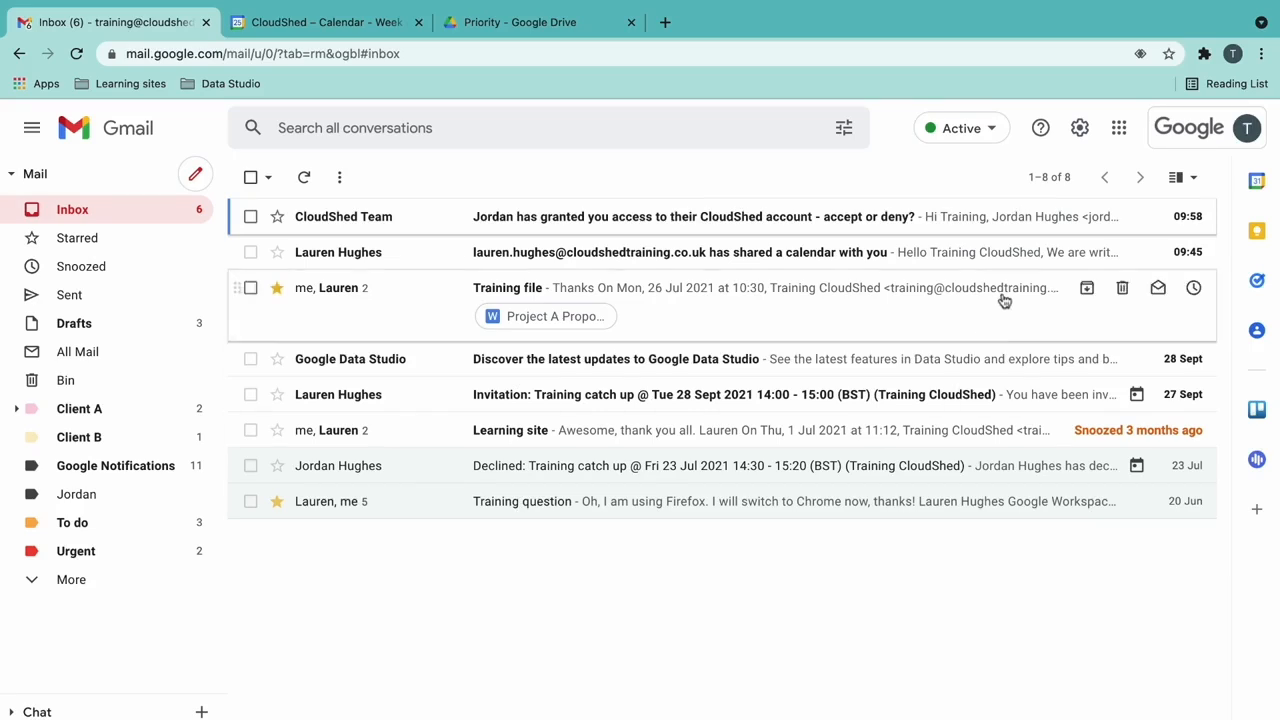
{"action": "left_click", "coordinate": [1079, 128]}
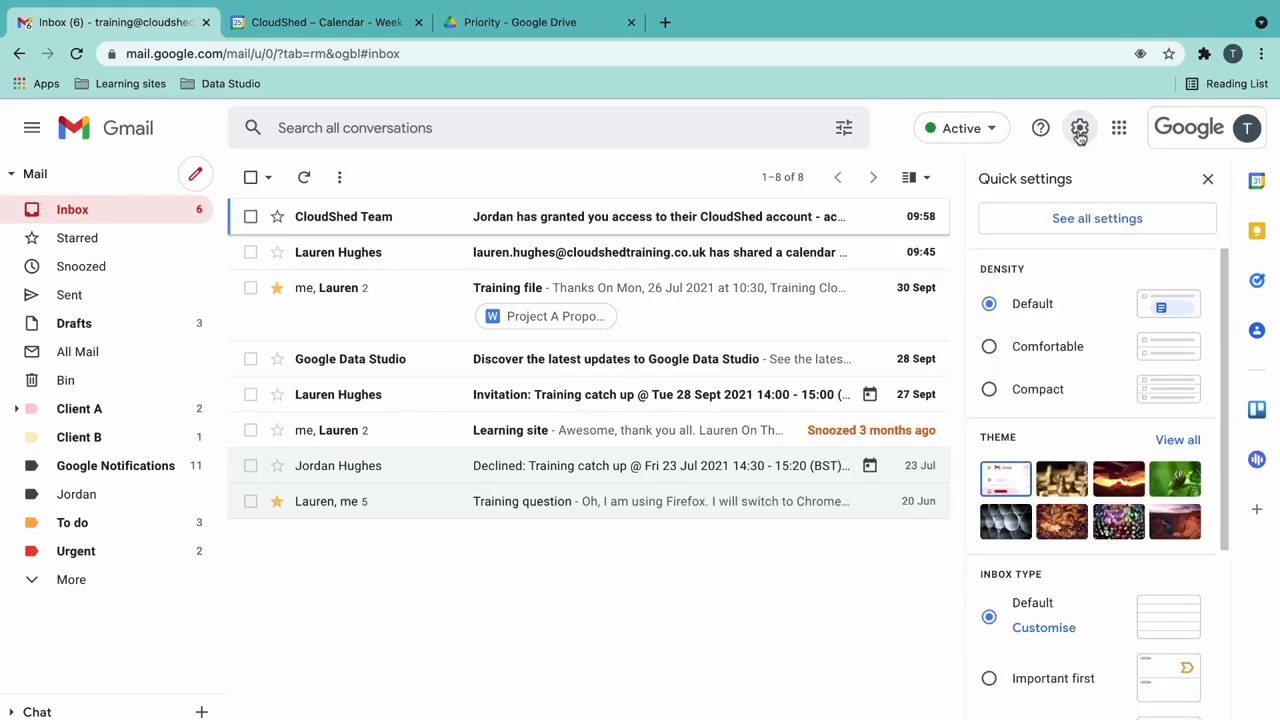
{"action": "left_click", "coordinate": [1166, 222]}
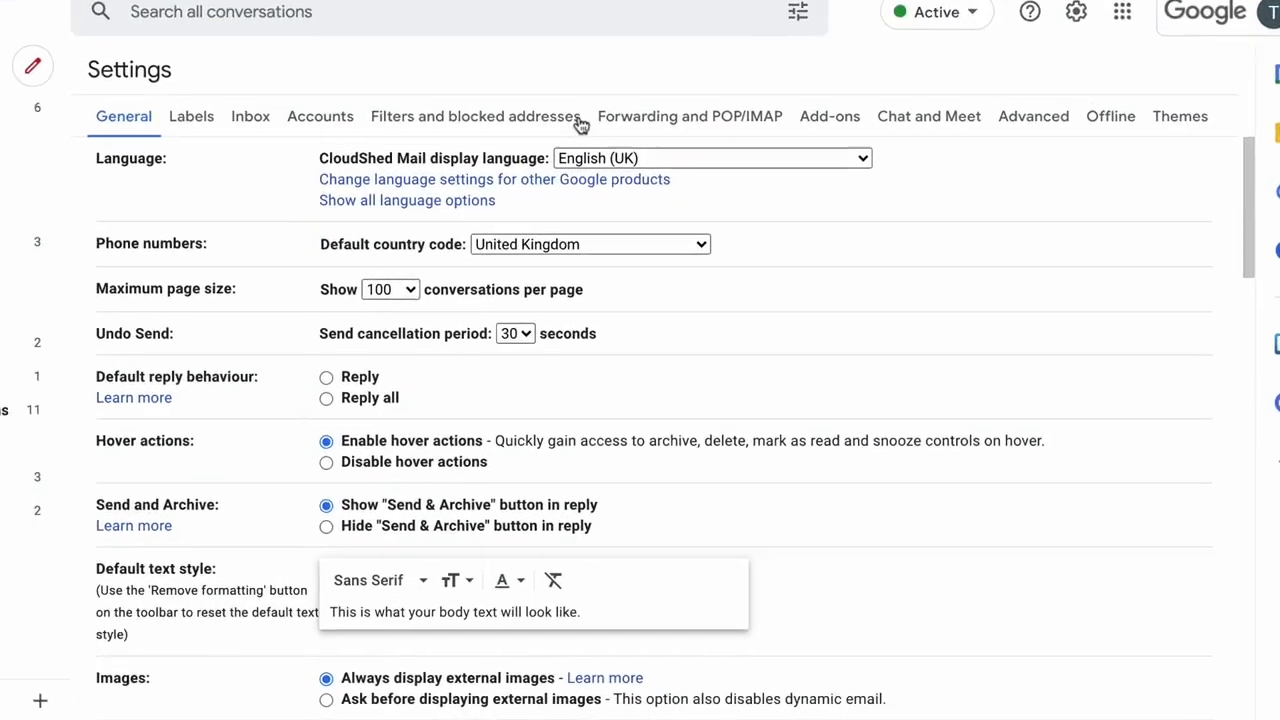
{"action": "left_click", "coordinate": [650, 216]}
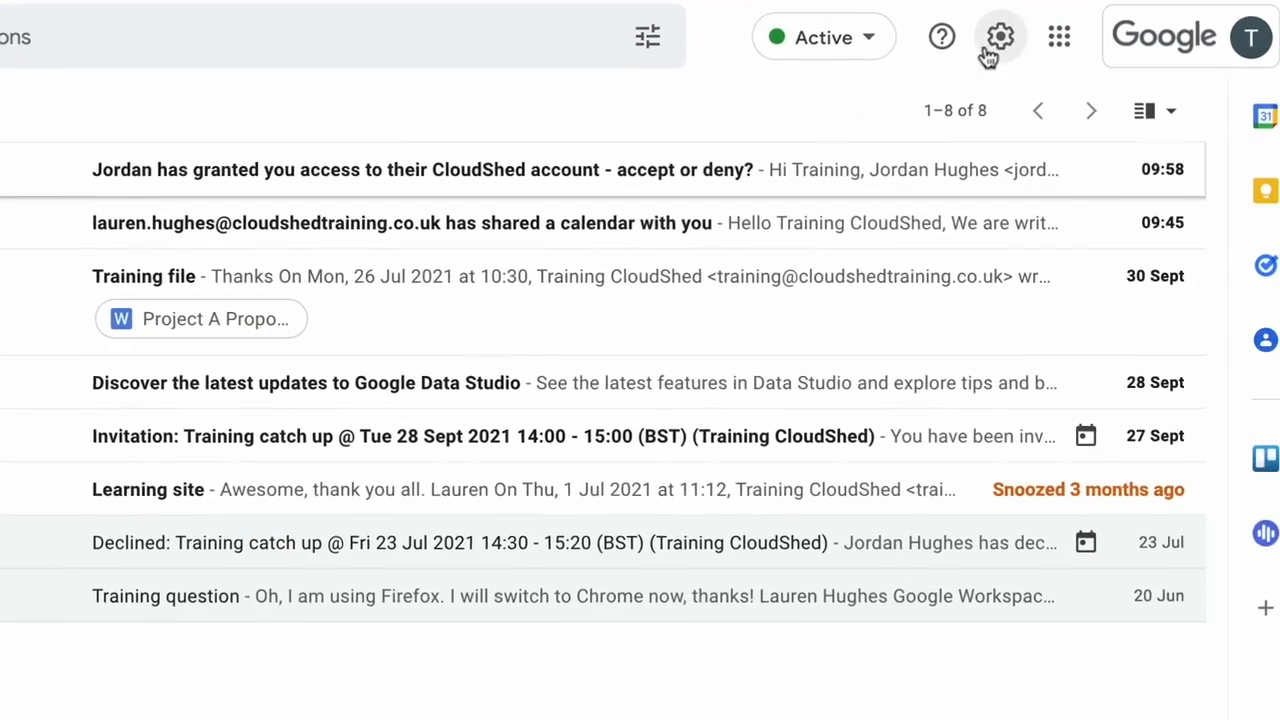
{"action": "left_click", "coordinate": [1079, 127]}
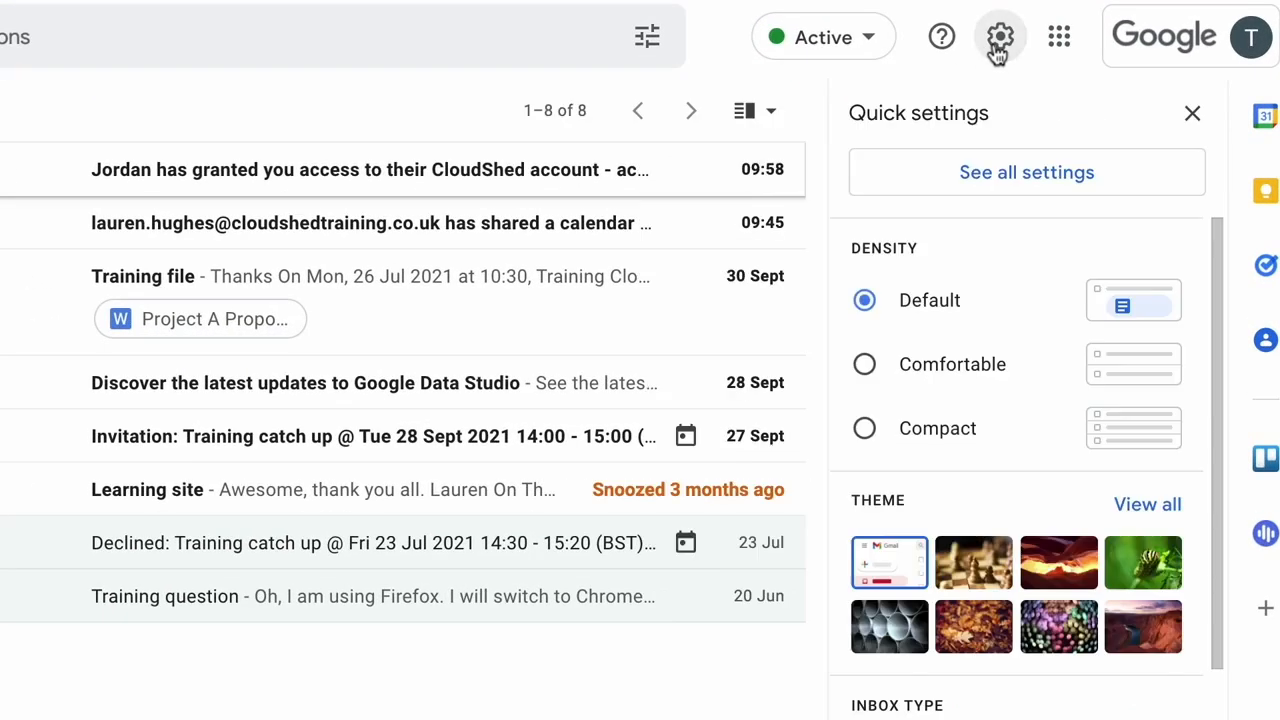
{"action": "left_click", "coordinate": [1126, 182]}
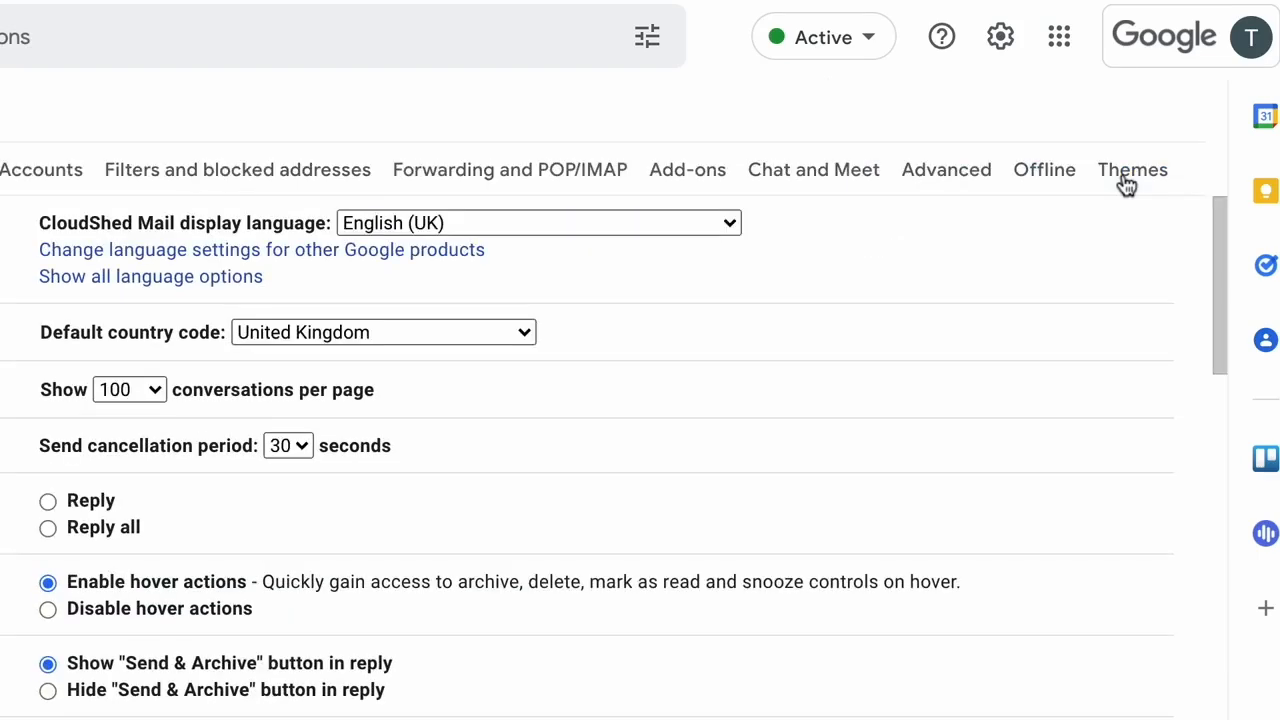
{"action": "left_click", "coordinate": [1050, 97]}
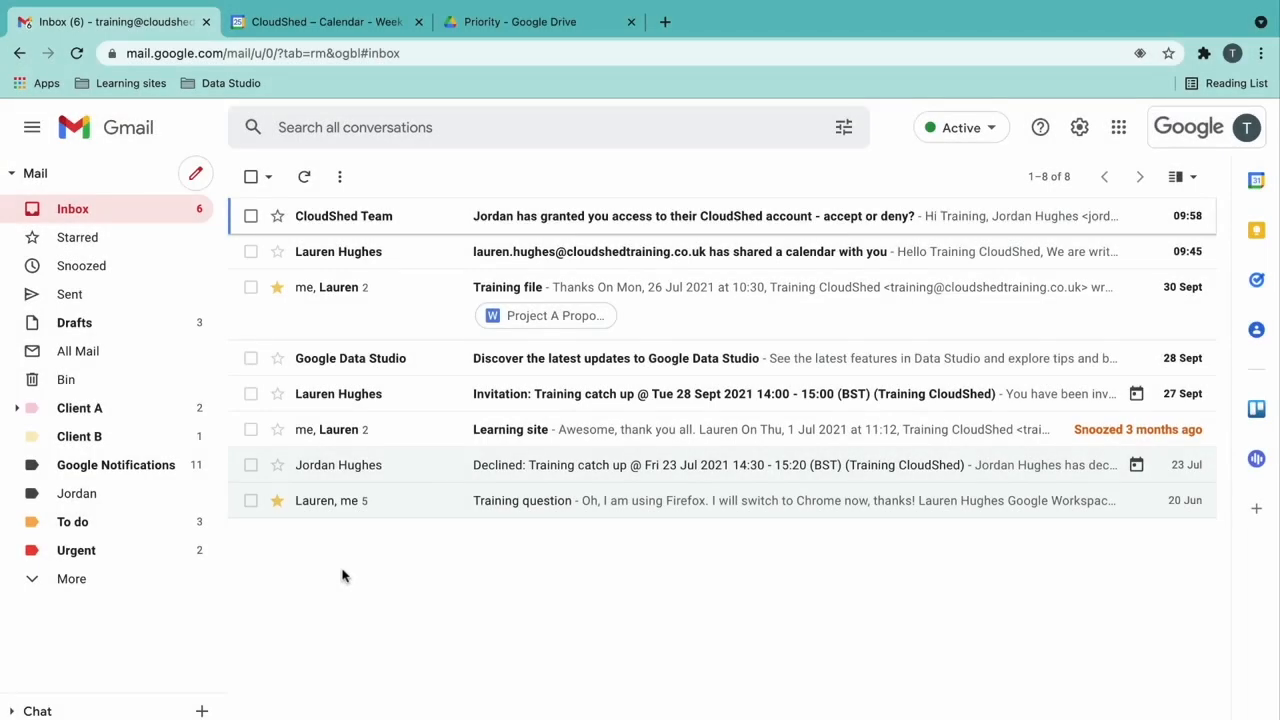
- Start a full-size new message and delete its signature
{"action": "left_click", "coordinate": [196, 176]}
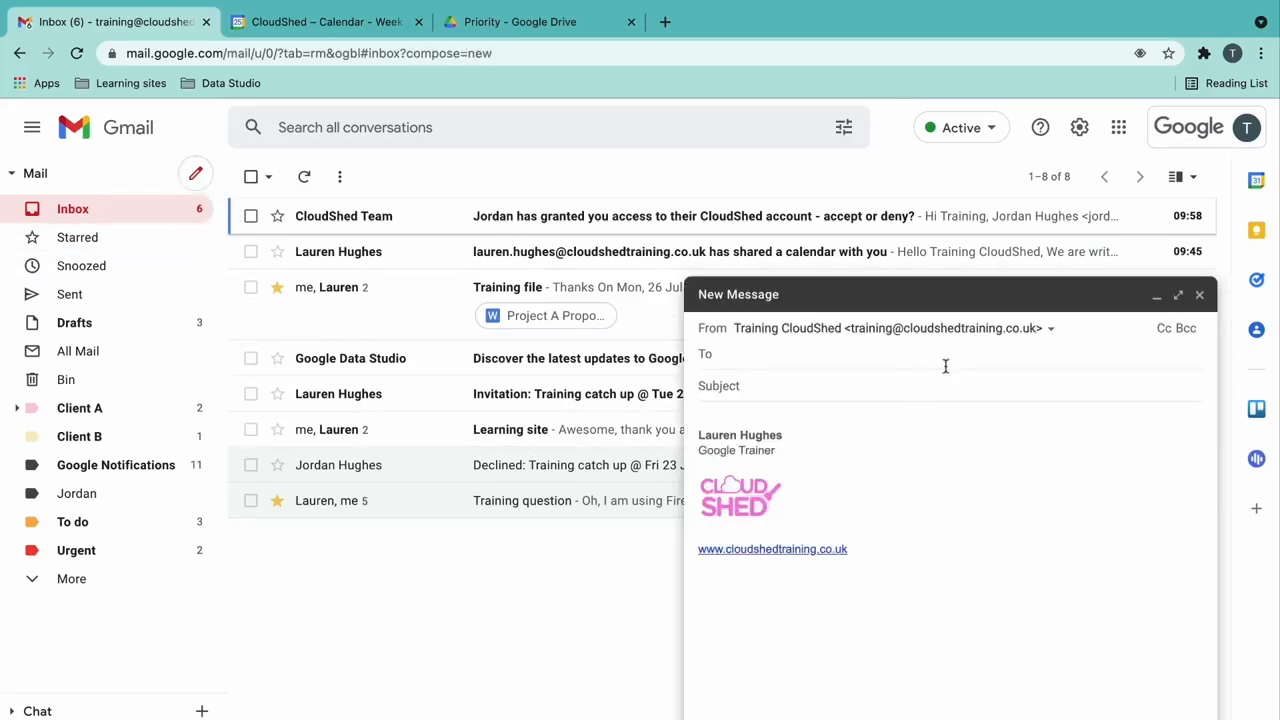
{"action": "left_click", "coordinate": [1178, 295]}
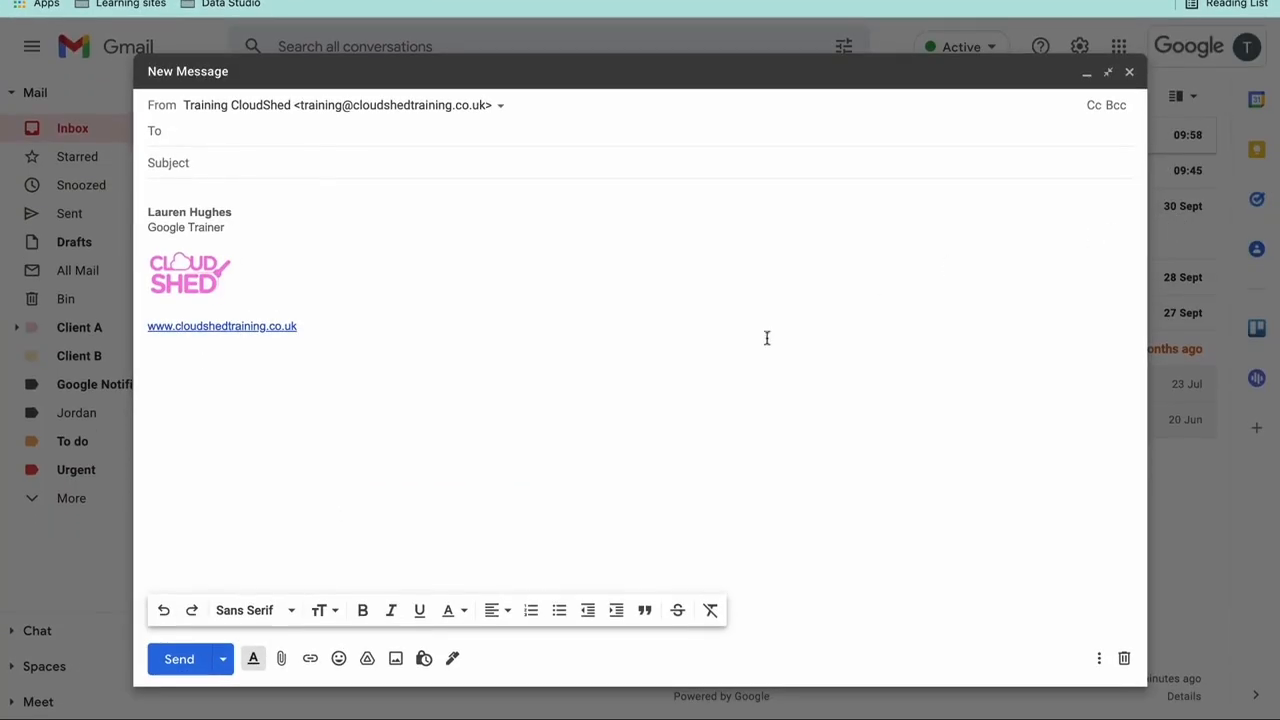
{"action": "left_click", "coordinate": [253, 658]}
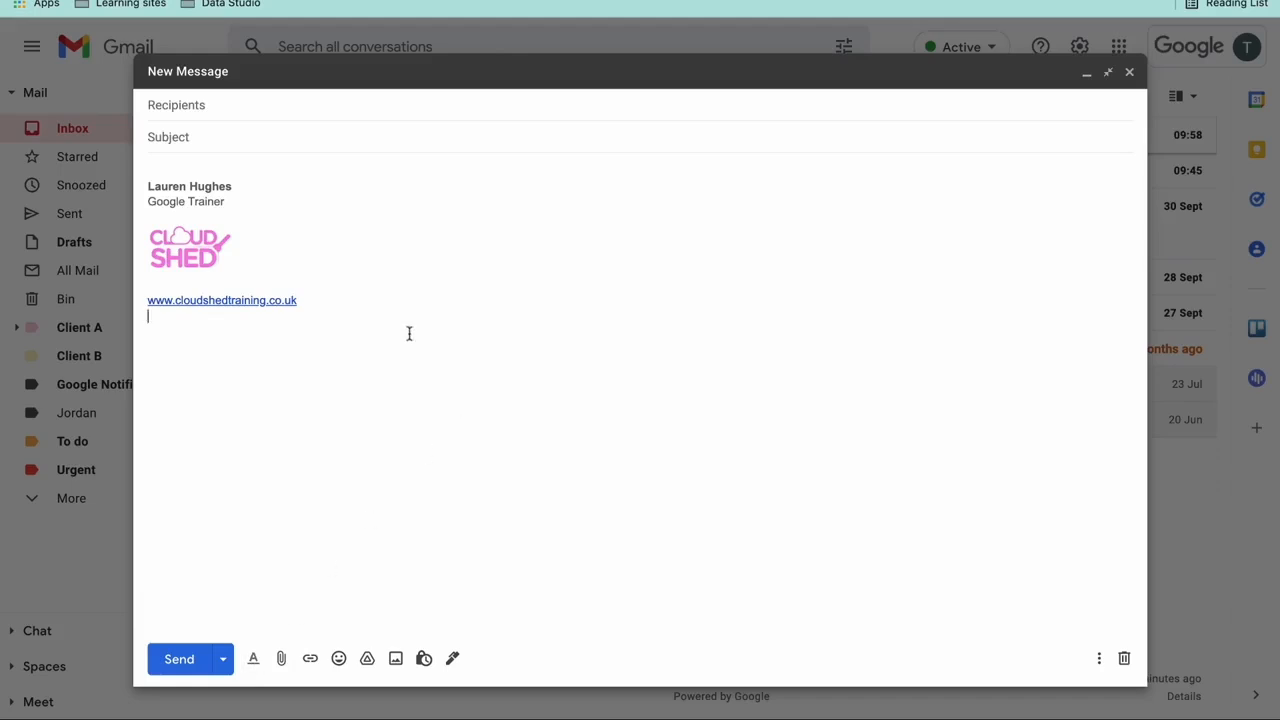
{"action": "key", "text": "super+a"}
{"action": "key", "text": "BackSpace"}
- Write 'Hi everyone,', a welcome line, a request to sign up for new starter training via the intranet, and sign-off
{"action": "type", "text": "Hi everyone,"}
{"action": "key", "text": "Return"}
{"action": "key", "text": "Return"}
{"action": "type", "text": "Welcome to the organisation! We hope you're settling in OK."}
{"action": "key", "text": "Return"}
{"action": "key", "text": "Return"}
{"action": "type", "text": "Please sign up to your new starter training via our intranet page."}
{"action": "key", "text": "Return"}
{"action": "key", "text": "Return"}
{"action": "type", "text": "Many thanks"}
{"action": "key", "text": "Return"}
{"action": "type", "text": "Lauren"}
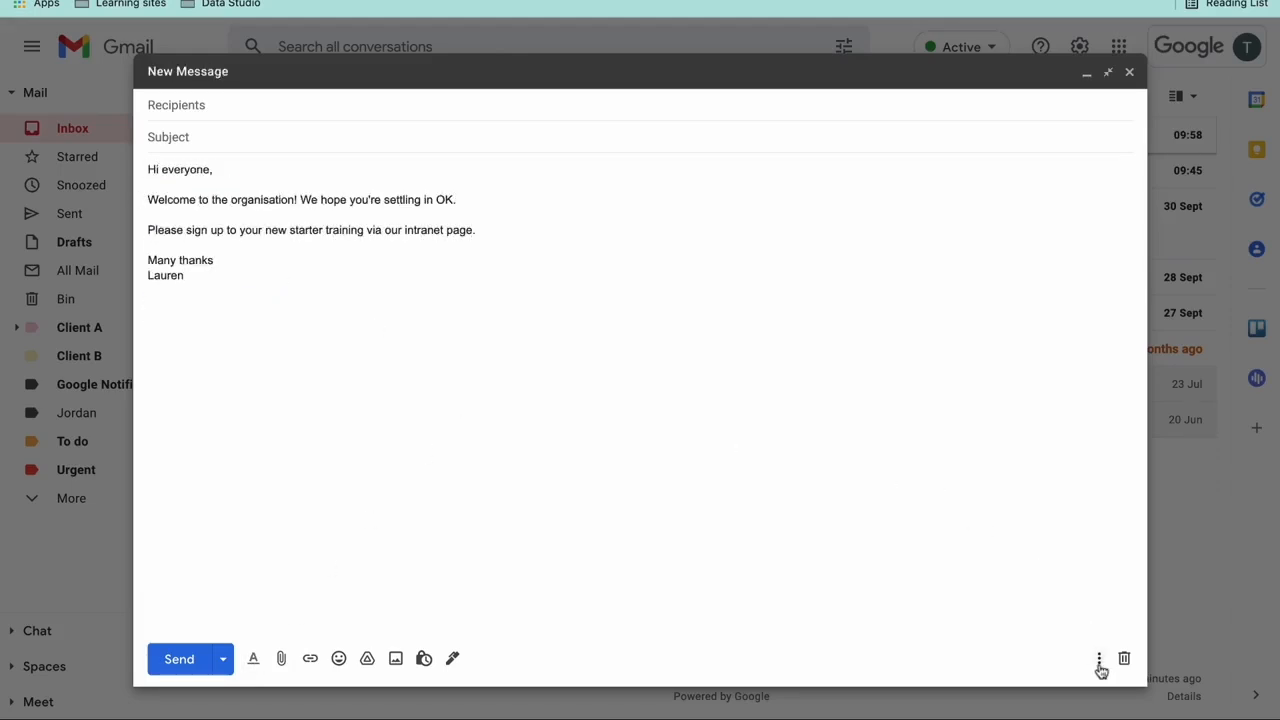
{"action": "left_click", "coordinate": [1099, 661]}
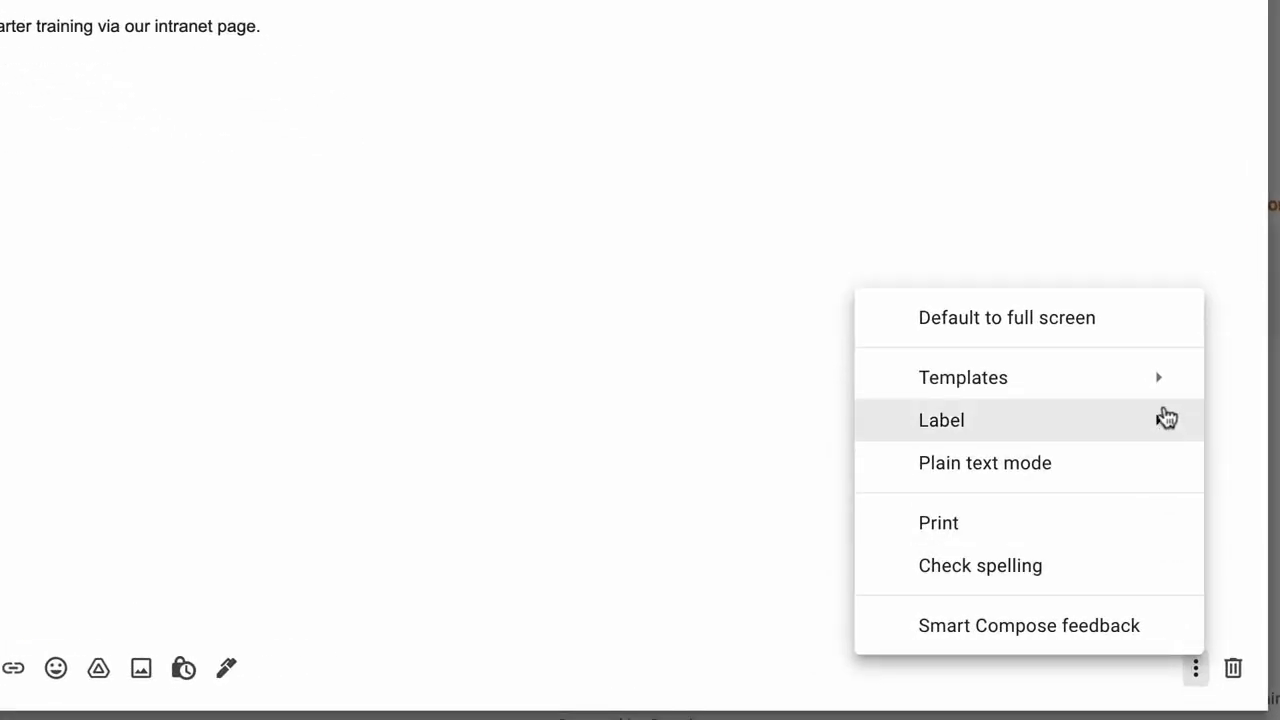
- Save the welcome draft as a new template named 'New Starter Training'
{"action": "mouse_move", "coordinate": [1161, 390]}
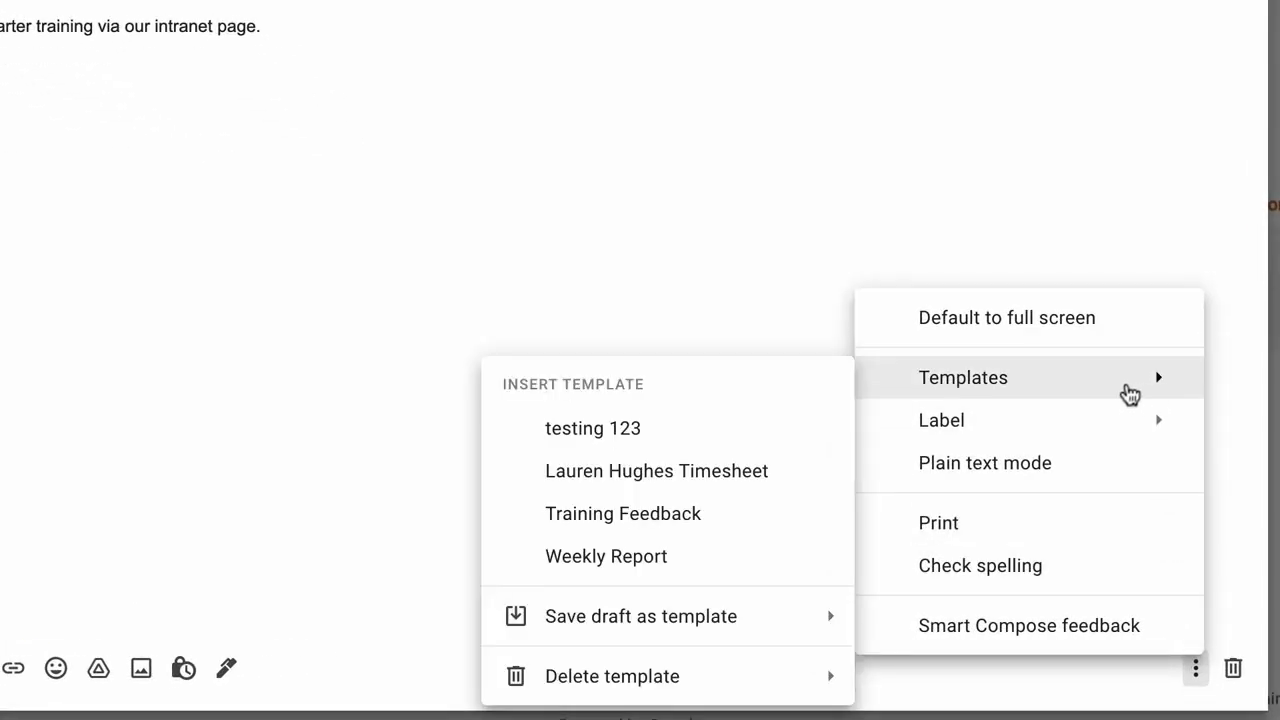
{"action": "mouse_move", "coordinate": [697, 636]}
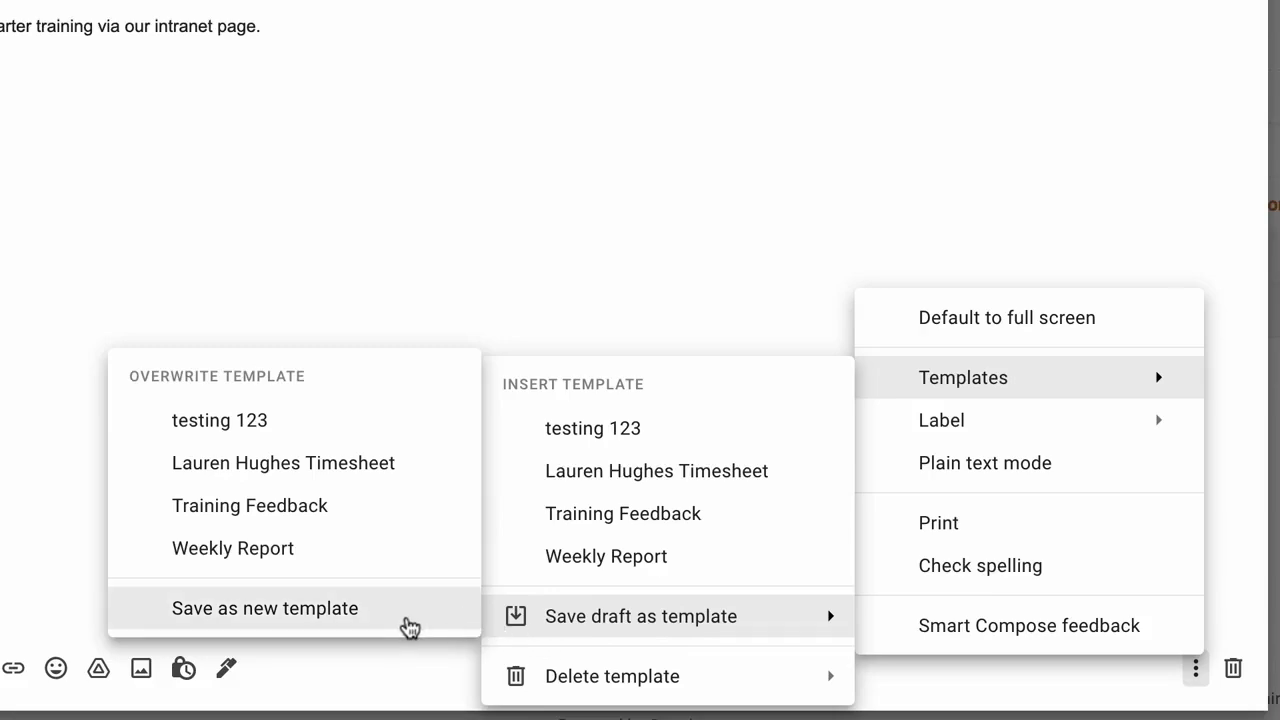
{"action": "left_click", "coordinate": [468, 622]}
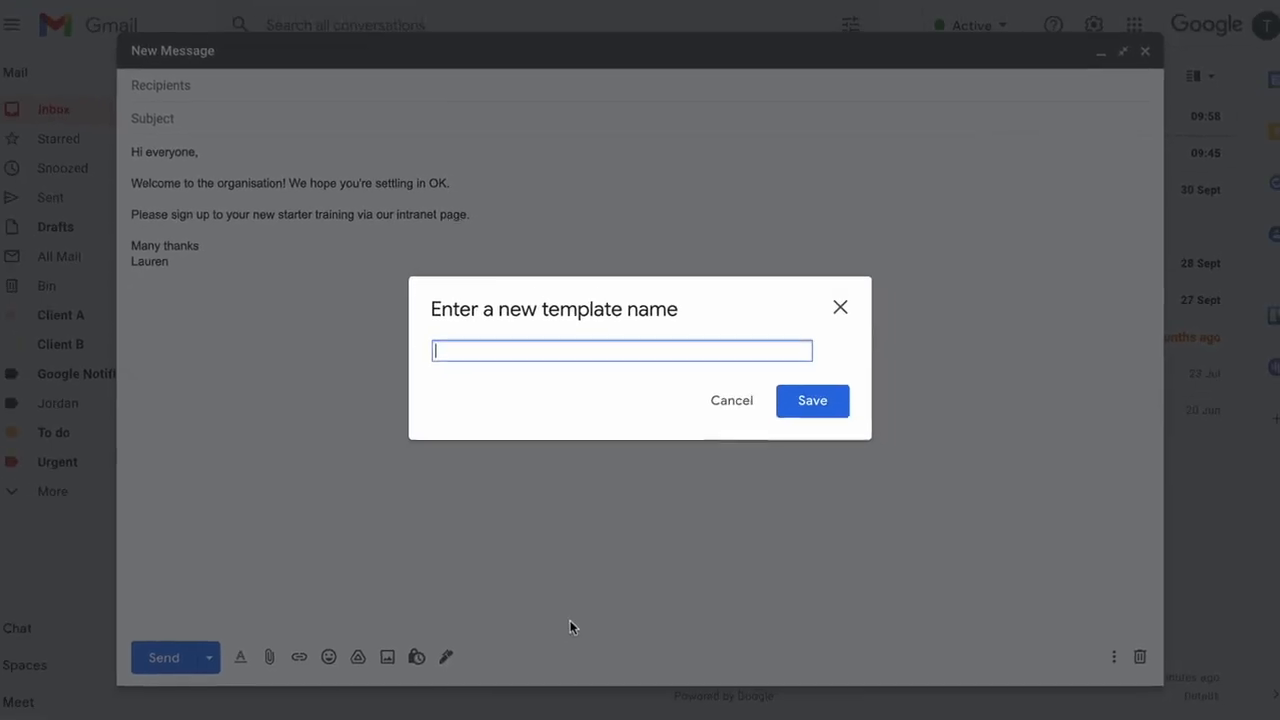
{"action": "type", "text": "New Starter Training"}
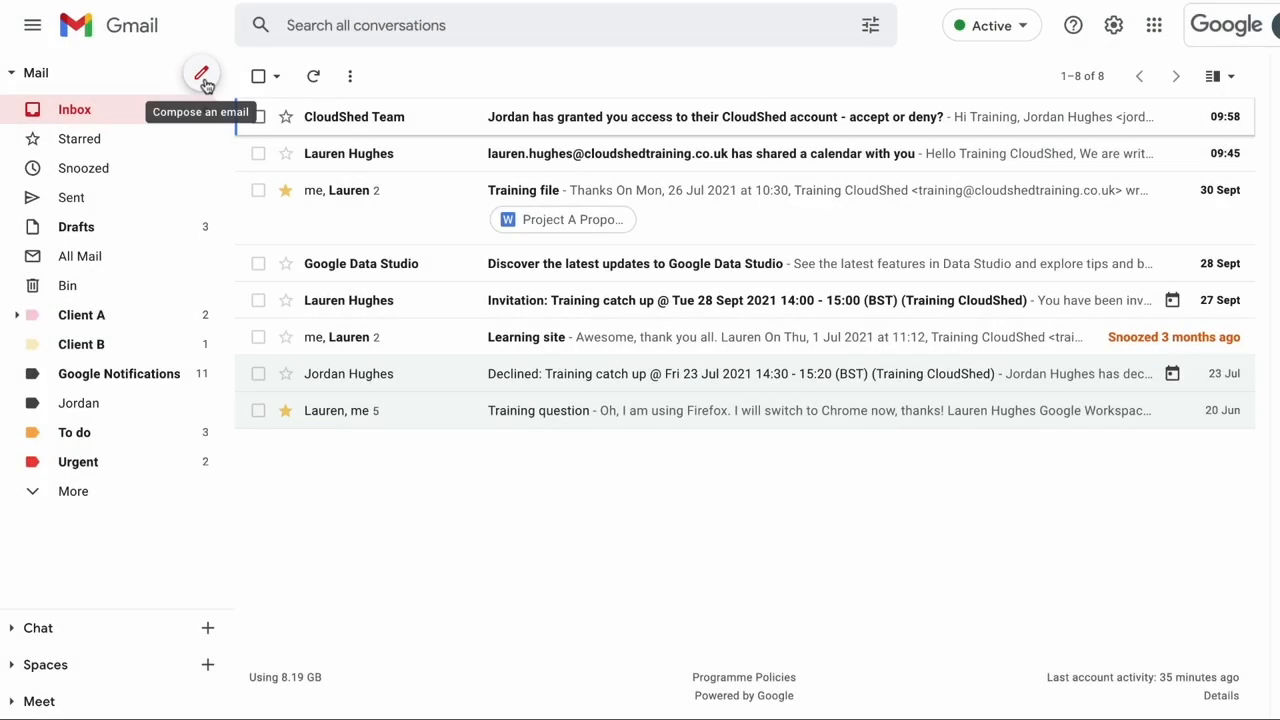
- Fill a full-size new message from the New Starter Training template, adding a blank line before the signature
{"action": "left_click", "coordinate": [201, 75]}
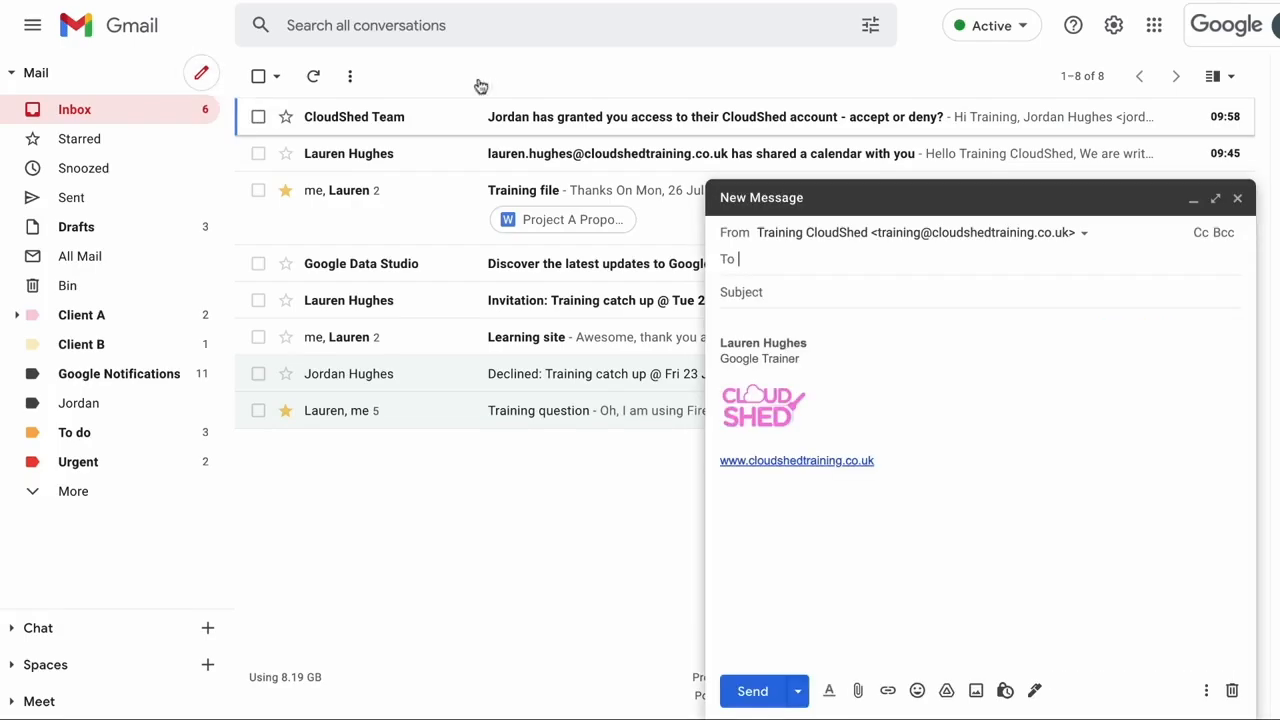
{"action": "left_click", "coordinate": [1215, 198]}
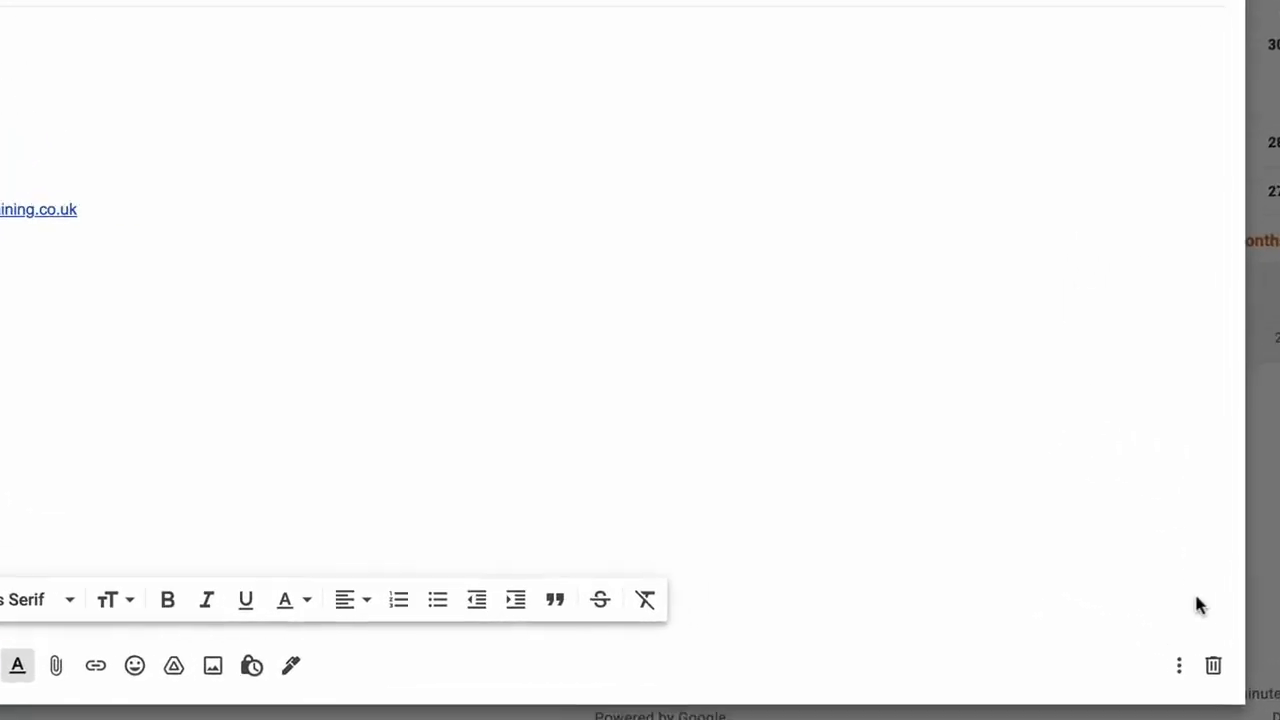
{"action": "left_click", "coordinate": [1198, 676]}
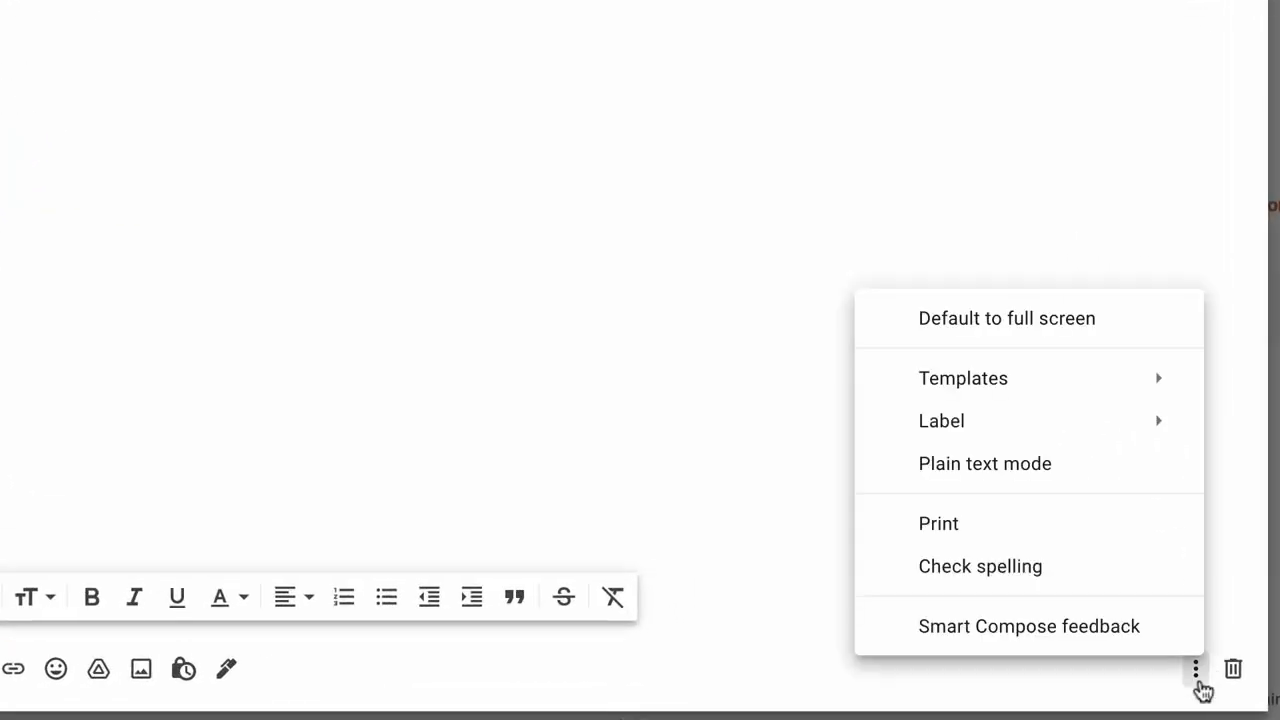
{"action": "mouse_move", "coordinate": [1137, 386]}
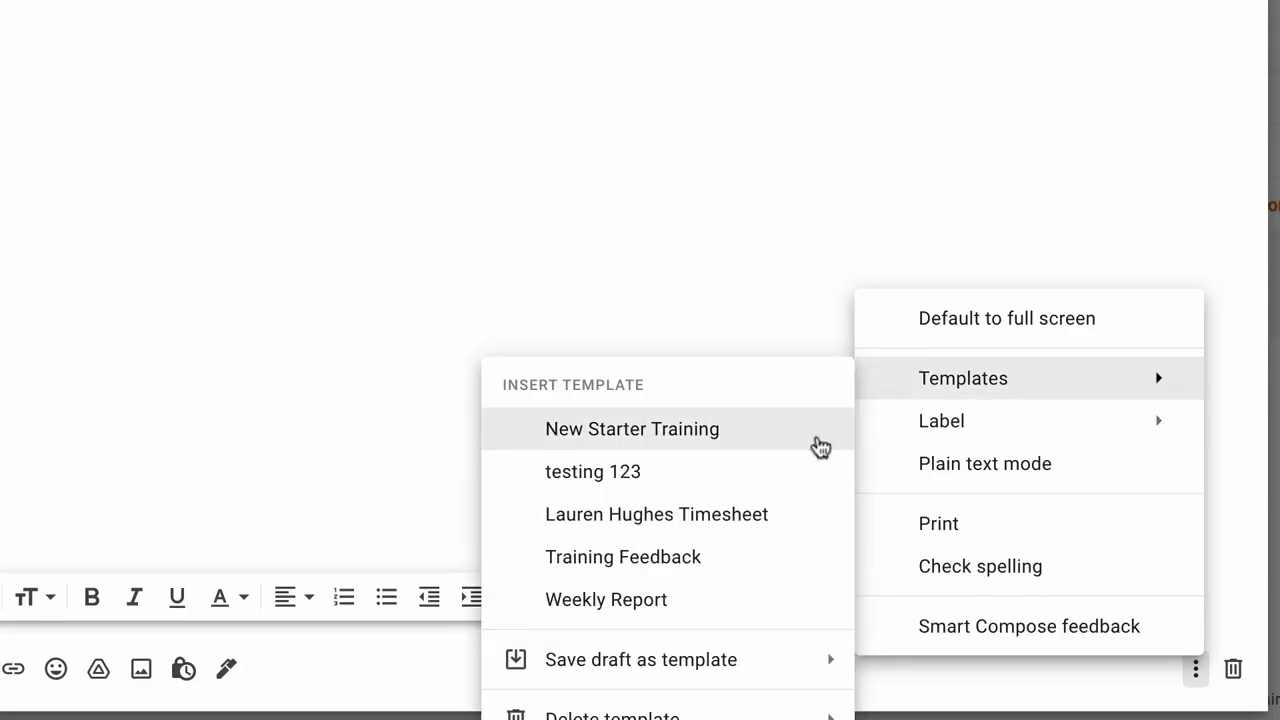
{"action": "left_click", "coordinate": [820, 440]}
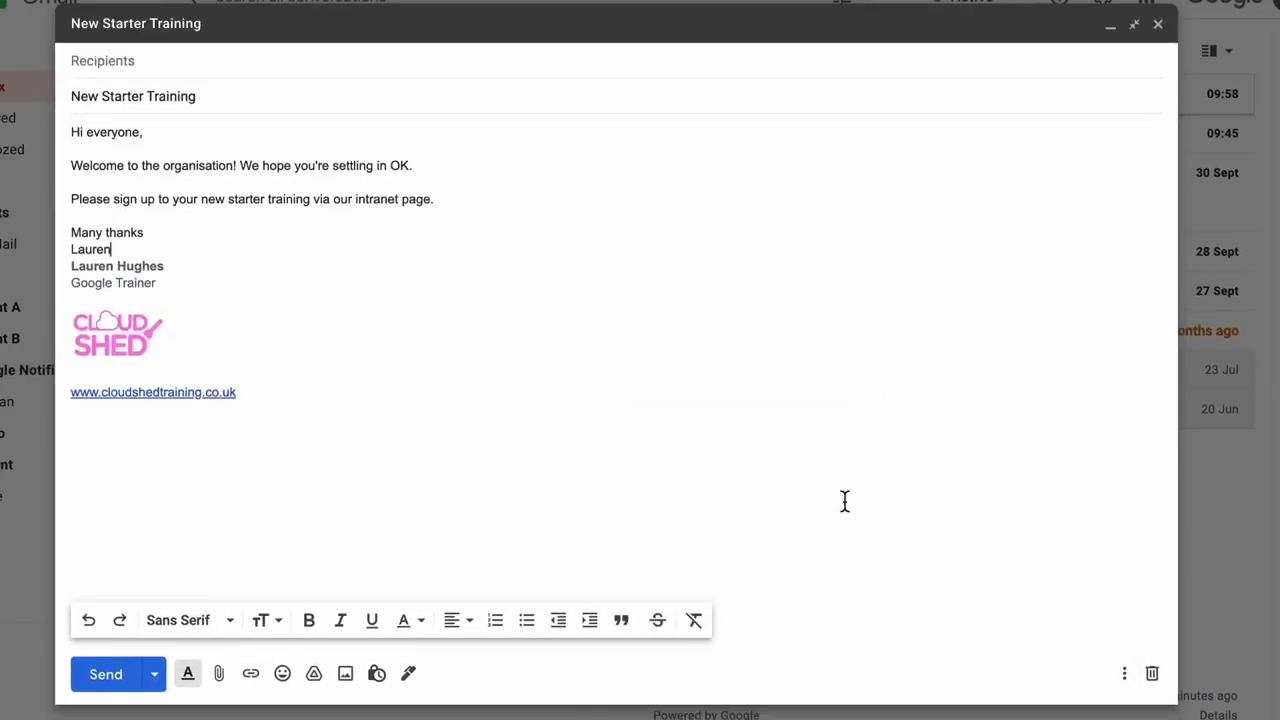
{"action": "key", "text": "Return"}
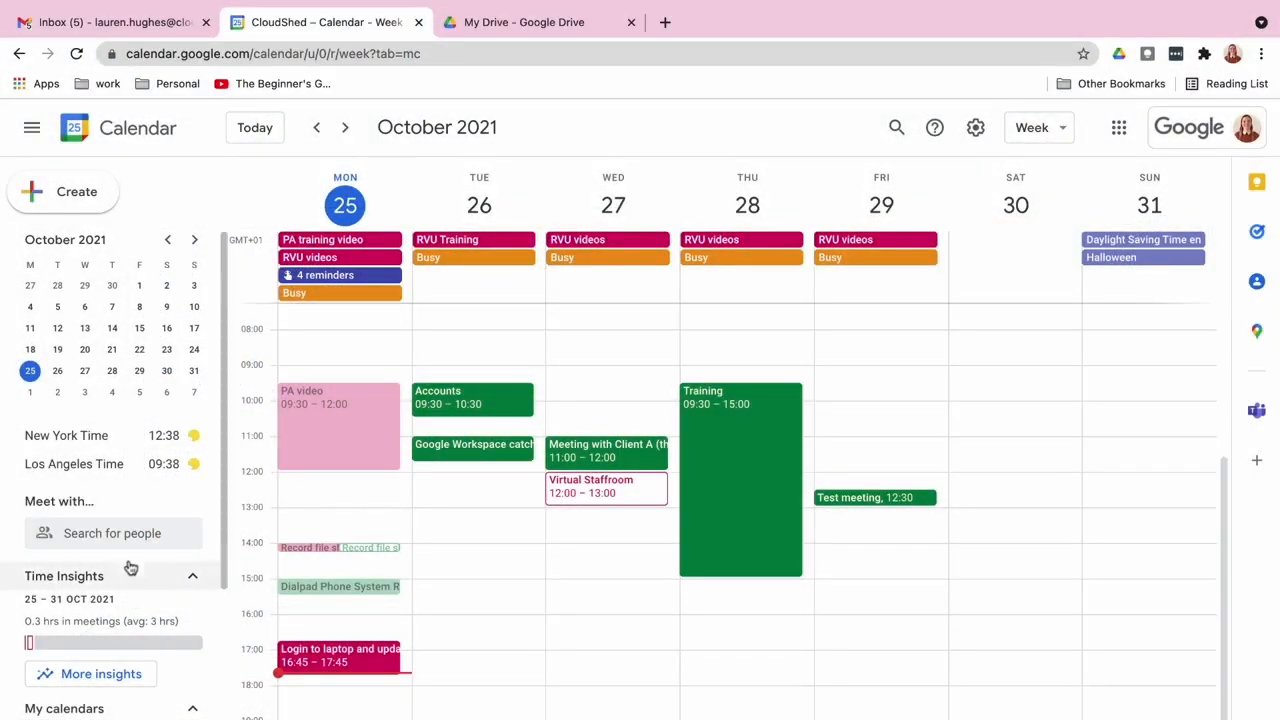
- Add the colleague to your calendar's sharing list and choose their permission level
{"action": "scroll", "coordinate": [116, 580], "scroll_direction": "down", "scroll_amount": 3}
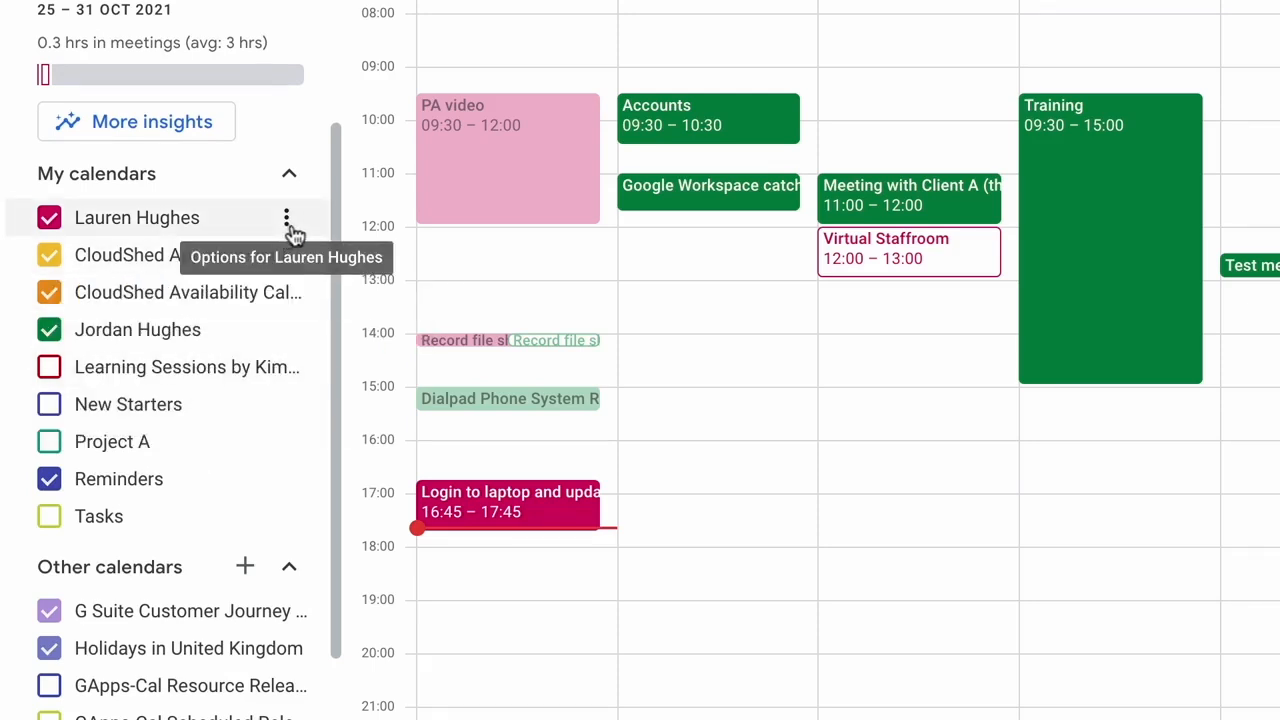
{"action": "left_click", "coordinate": [287, 220]}
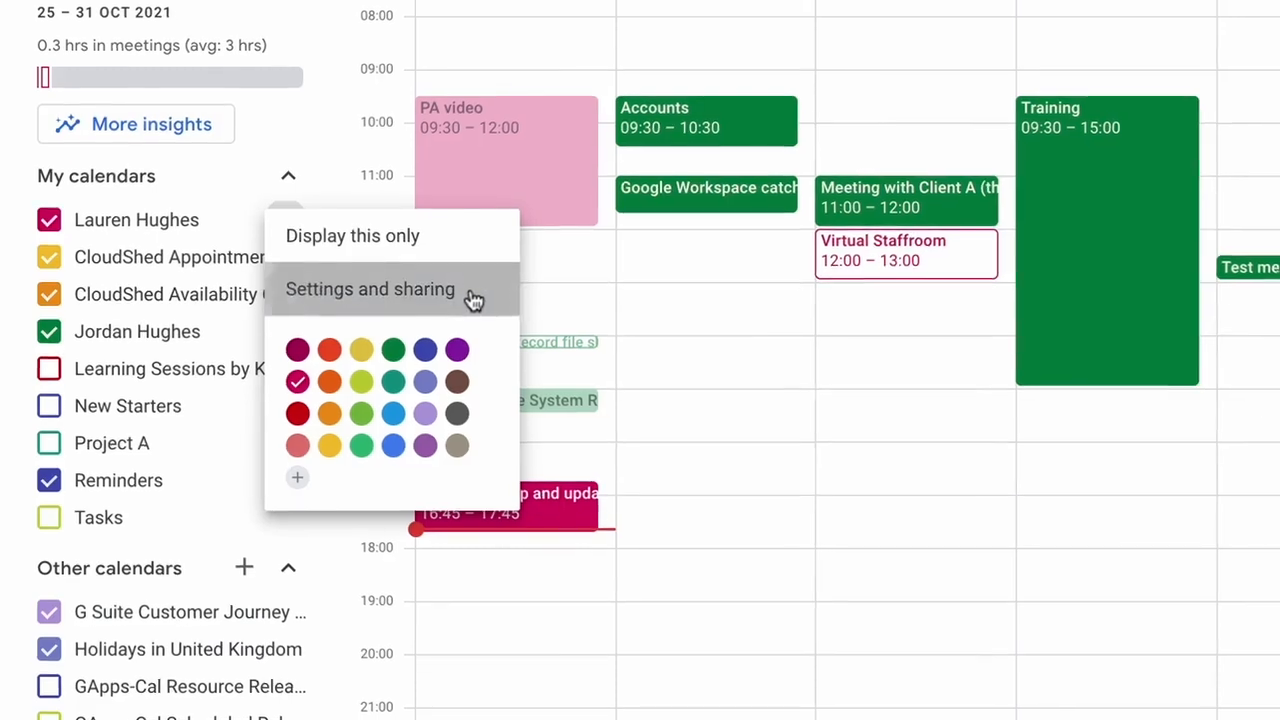
{"action": "left_click", "coordinate": [474, 297]}
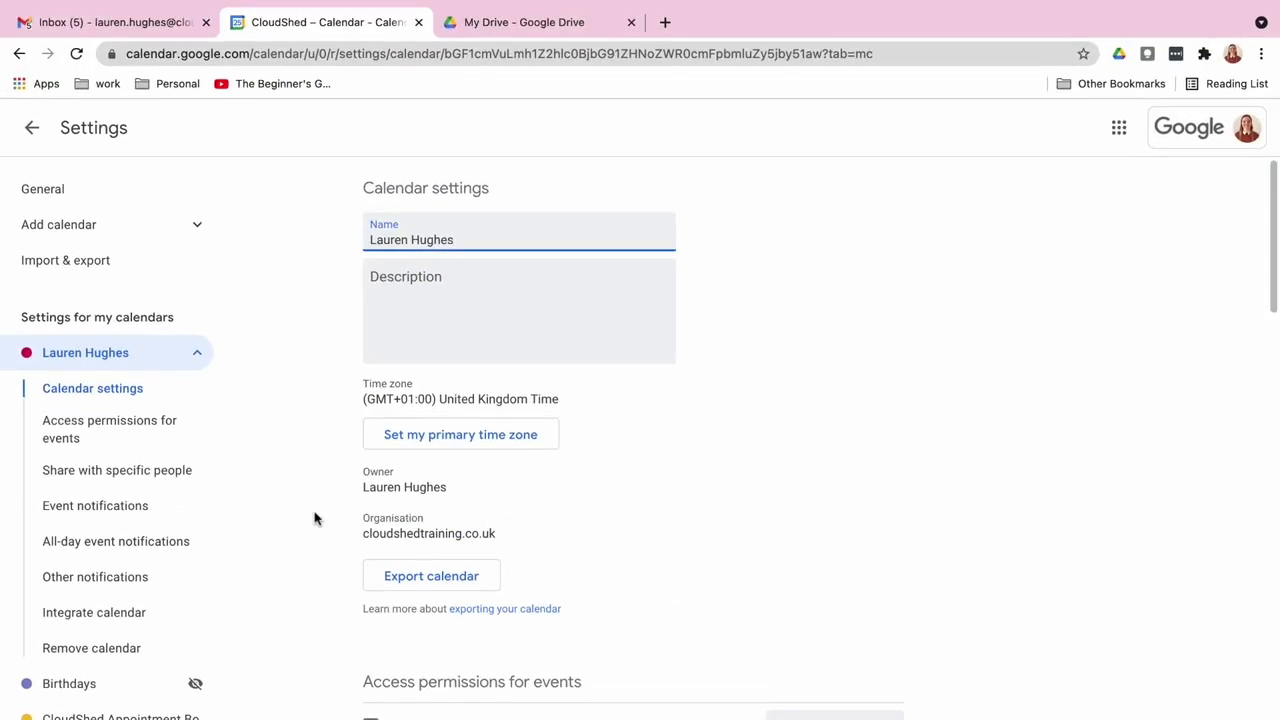
{"action": "scroll", "coordinate": [843, 549], "scroll_direction": "down", "scroll_amount": 5}
{"action": "scroll", "coordinate": [843, 549], "scroll_direction": "down", "scroll_amount": 4}
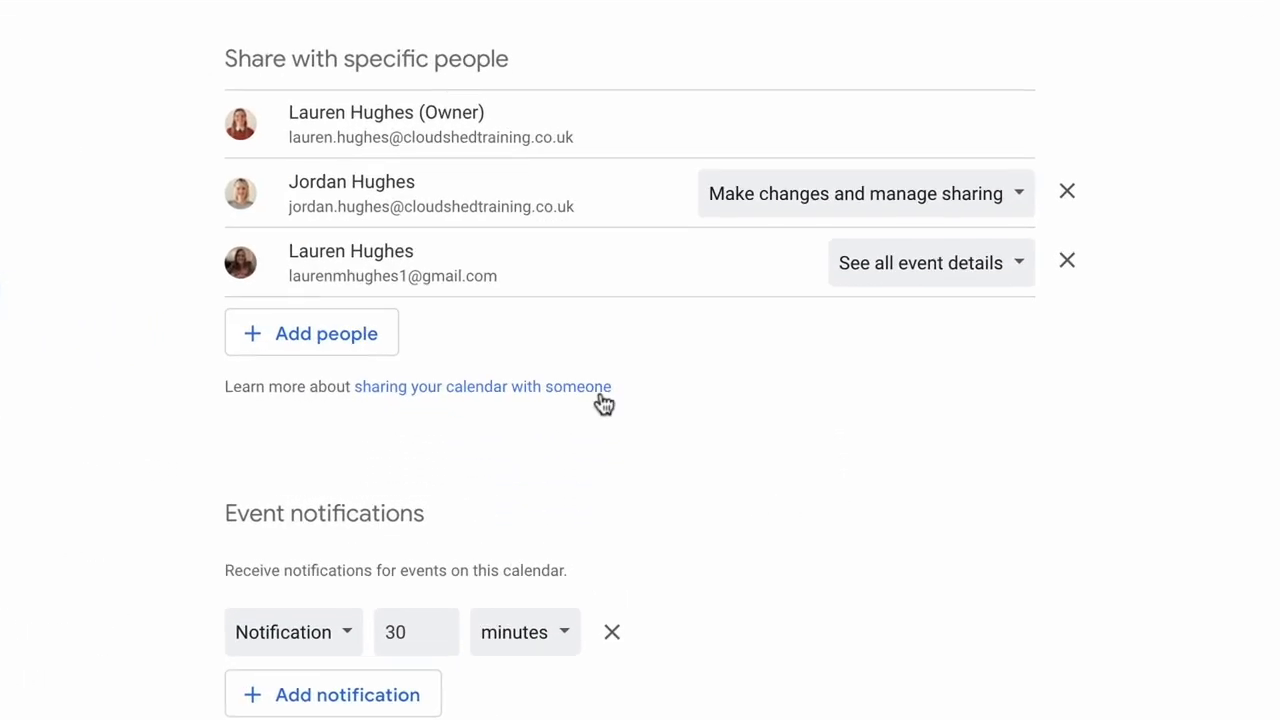
{"action": "left_click", "coordinate": [390, 348]}
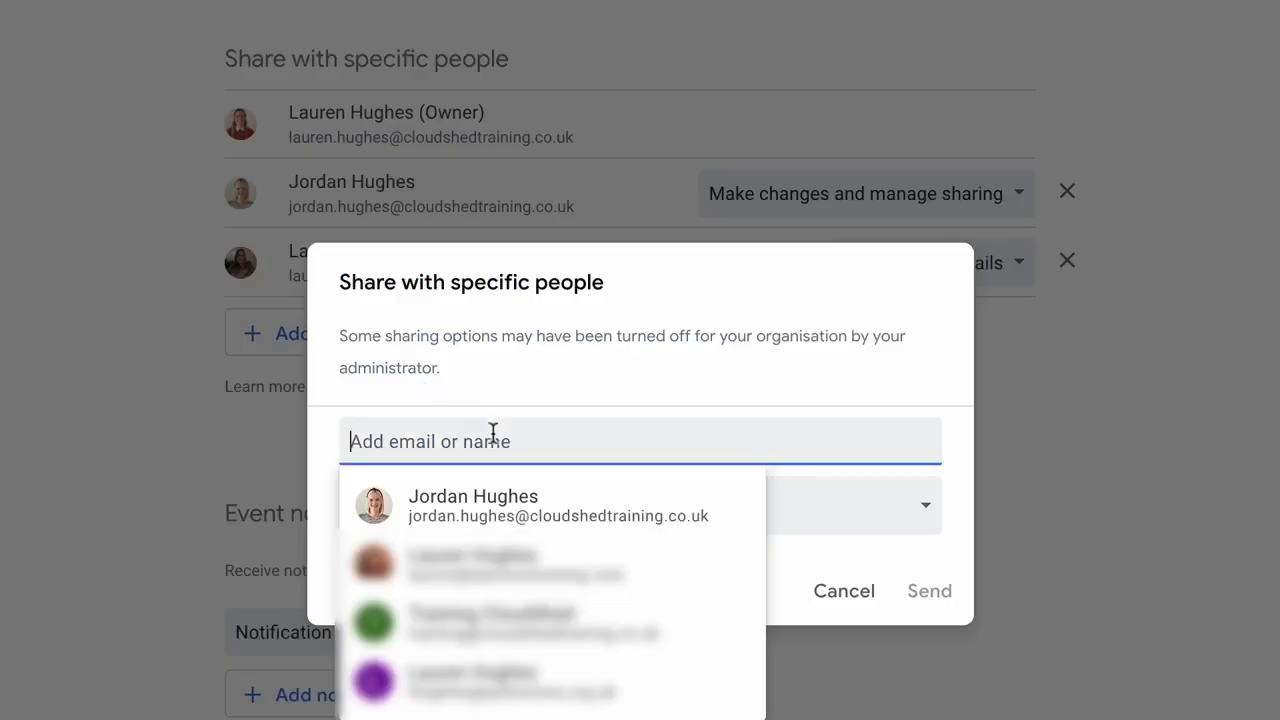
{"action": "left_click", "coordinate": [548, 490]}
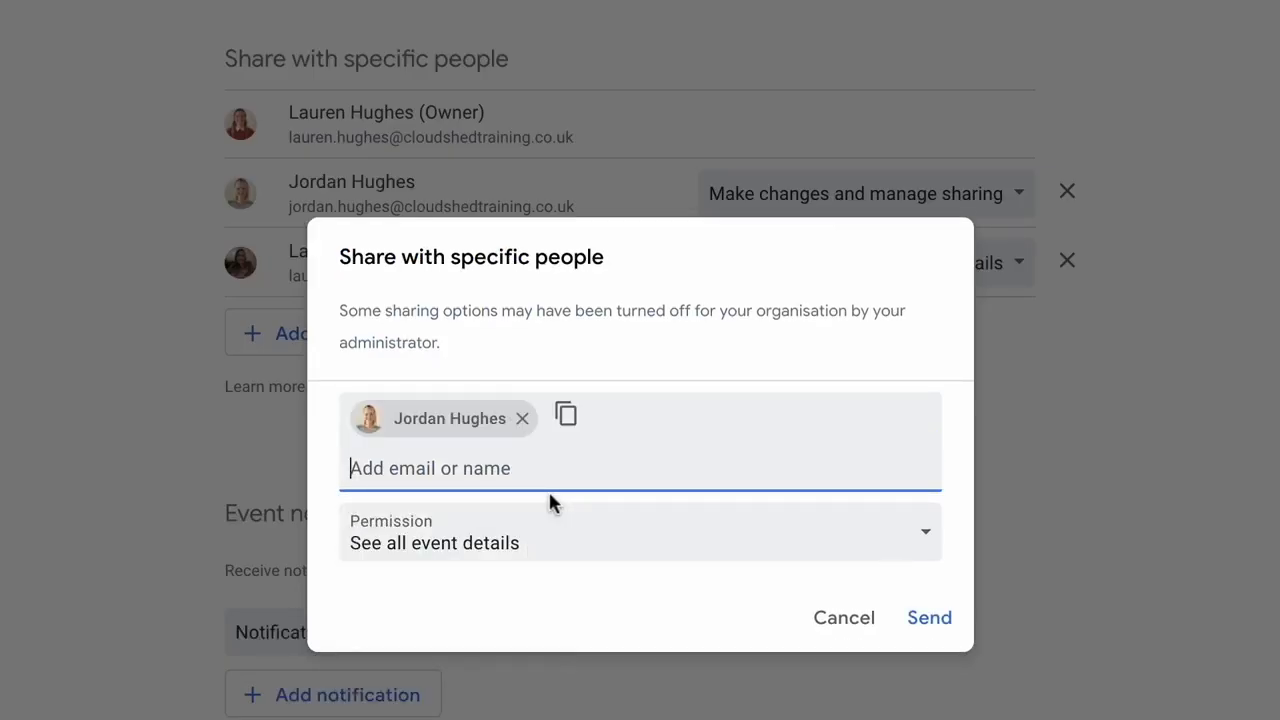
{"action": "left_click", "coordinate": [886, 551]}
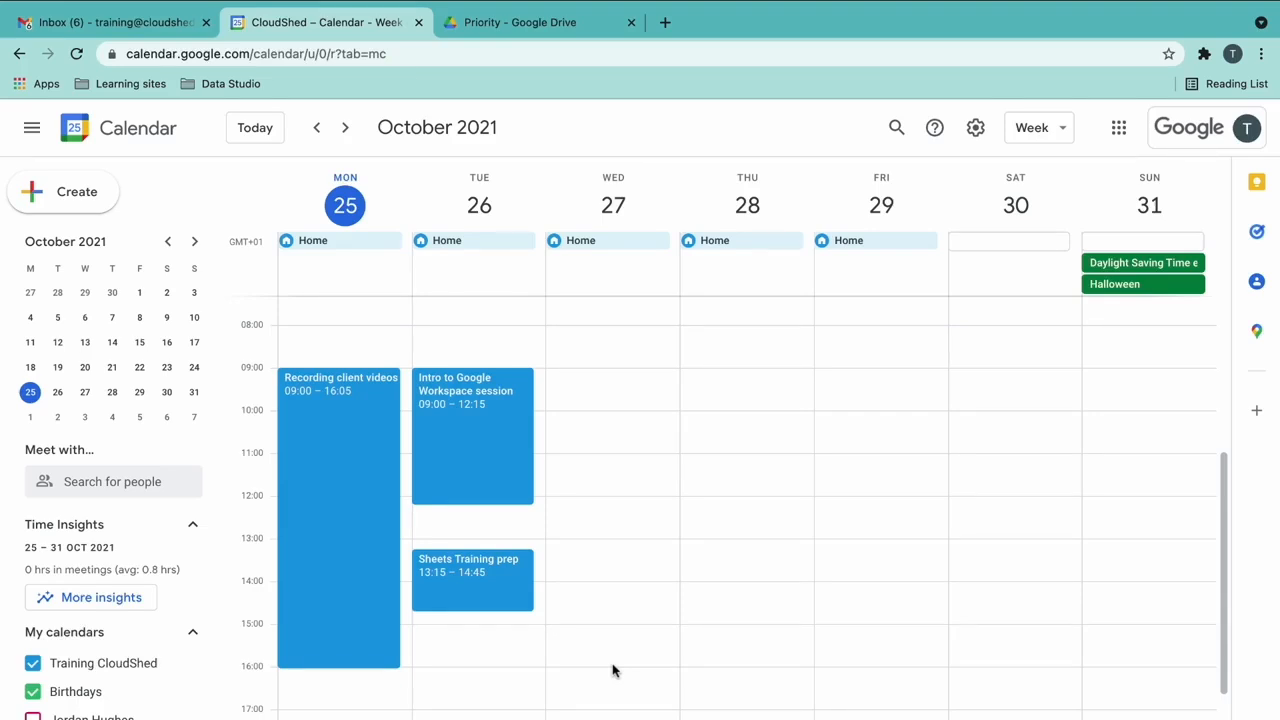
- Show the colleague's calendar and start a Wednesday 11:00 event placed on their calendar
{"action": "scroll", "coordinate": [200, 688], "scroll_direction": "down", "scroll_amount": 3}
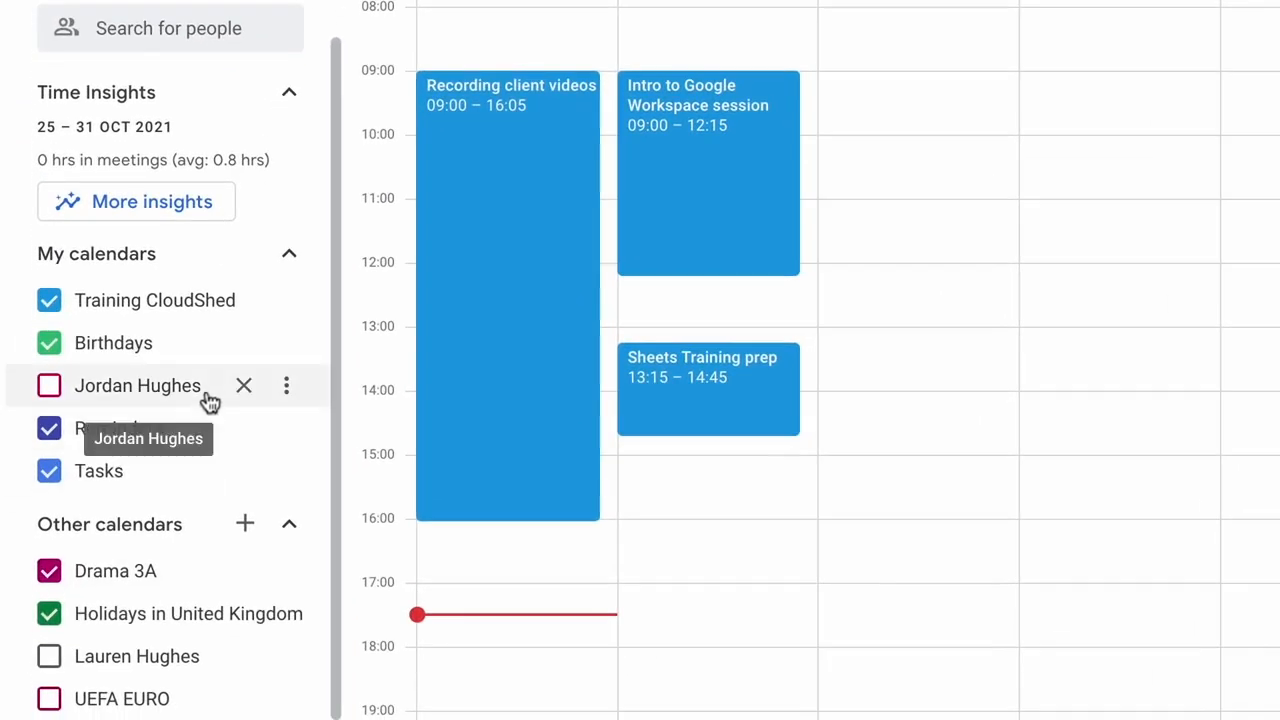
{"action": "left_click", "coordinate": [148, 560]}
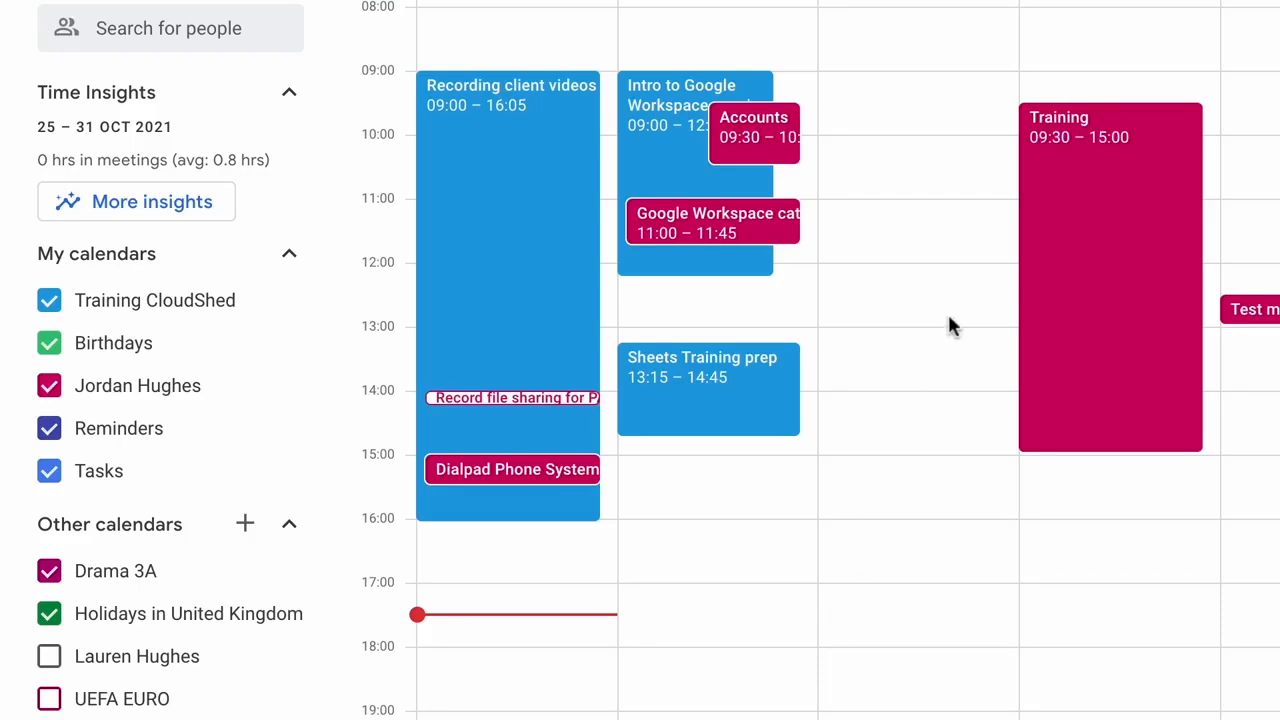
{"action": "left_click", "coordinate": [955, 230]}
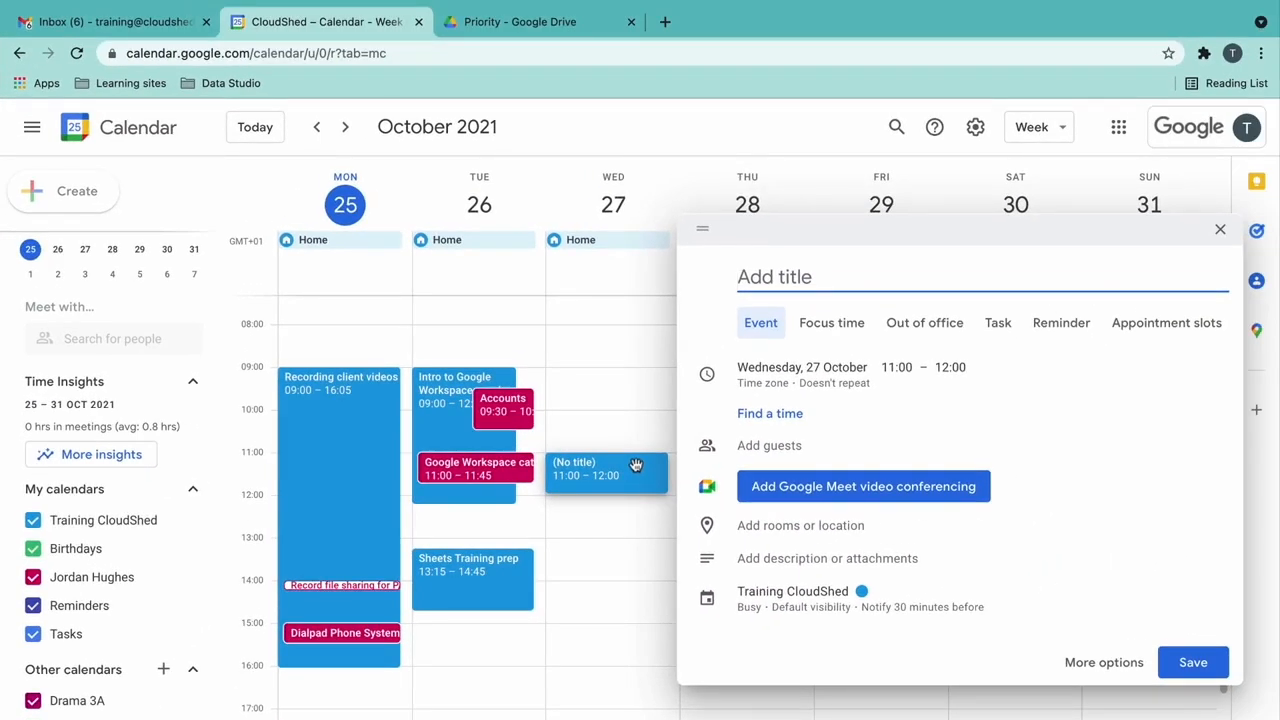
{"action": "left_click", "coordinate": [840, 598]}
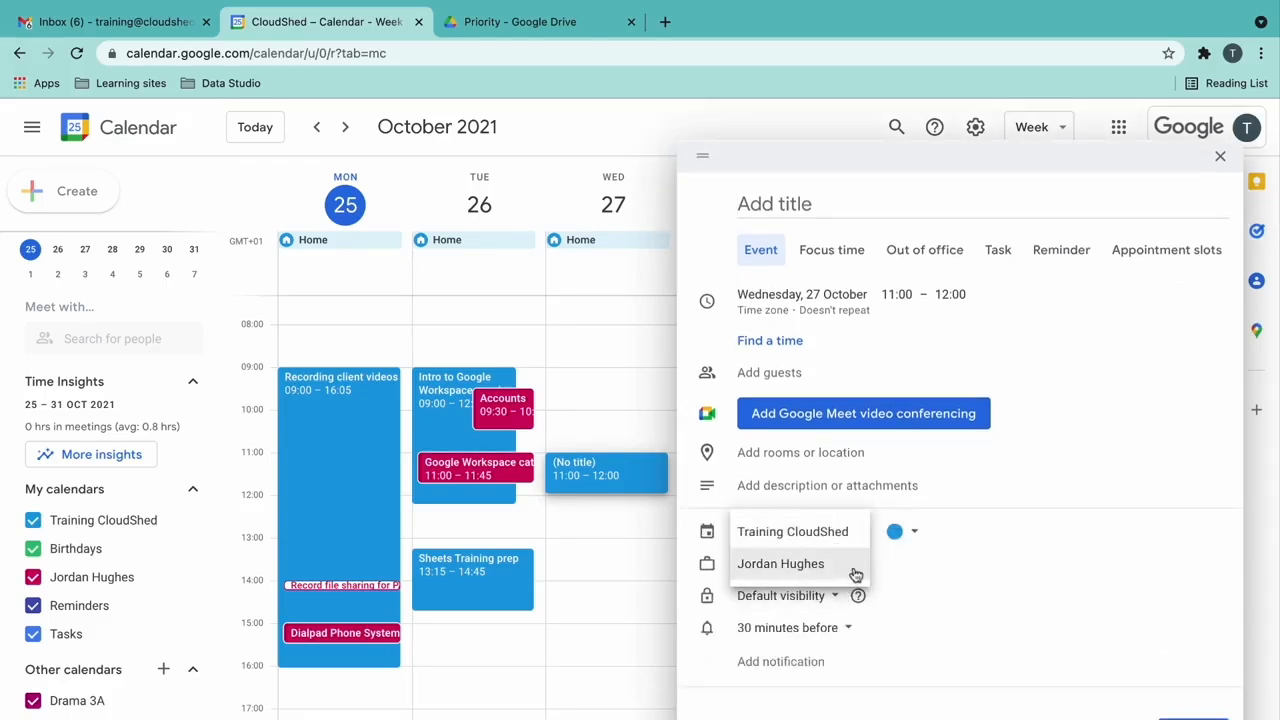
{"action": "left_click", "coordinate": [855, 575]}
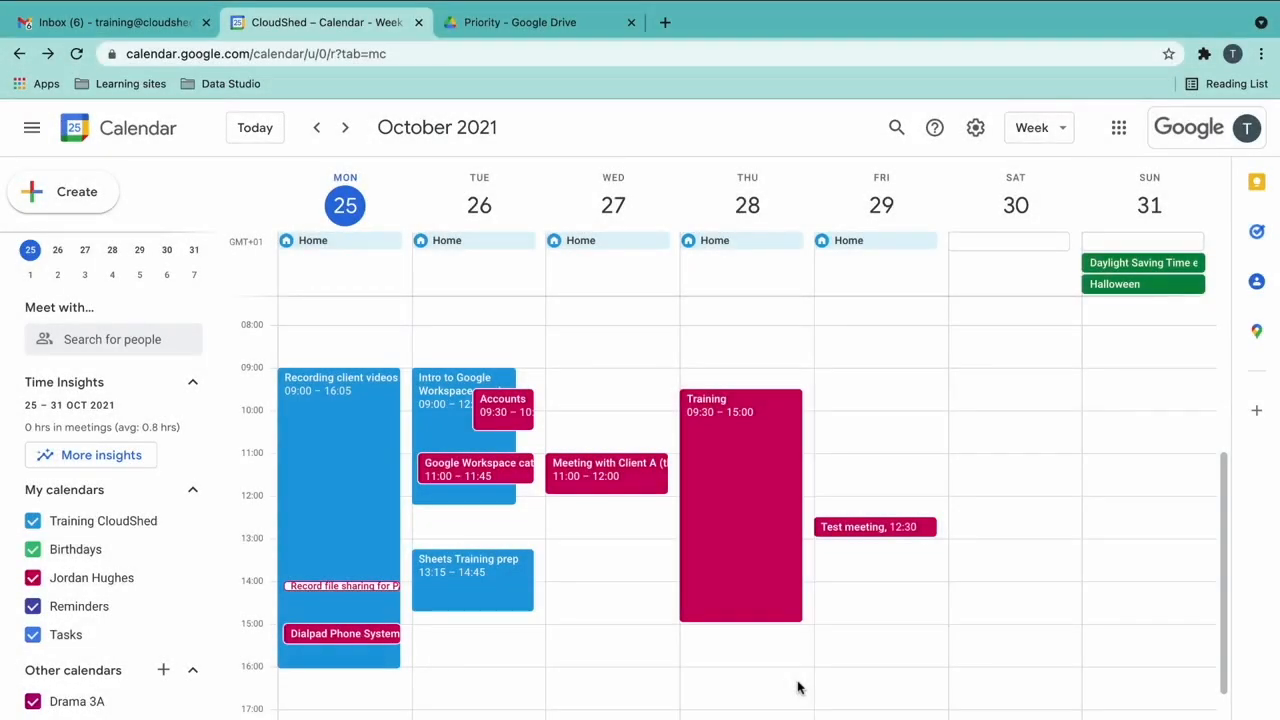
{"action": "mouse_move", "coordinate": [193, 590]}
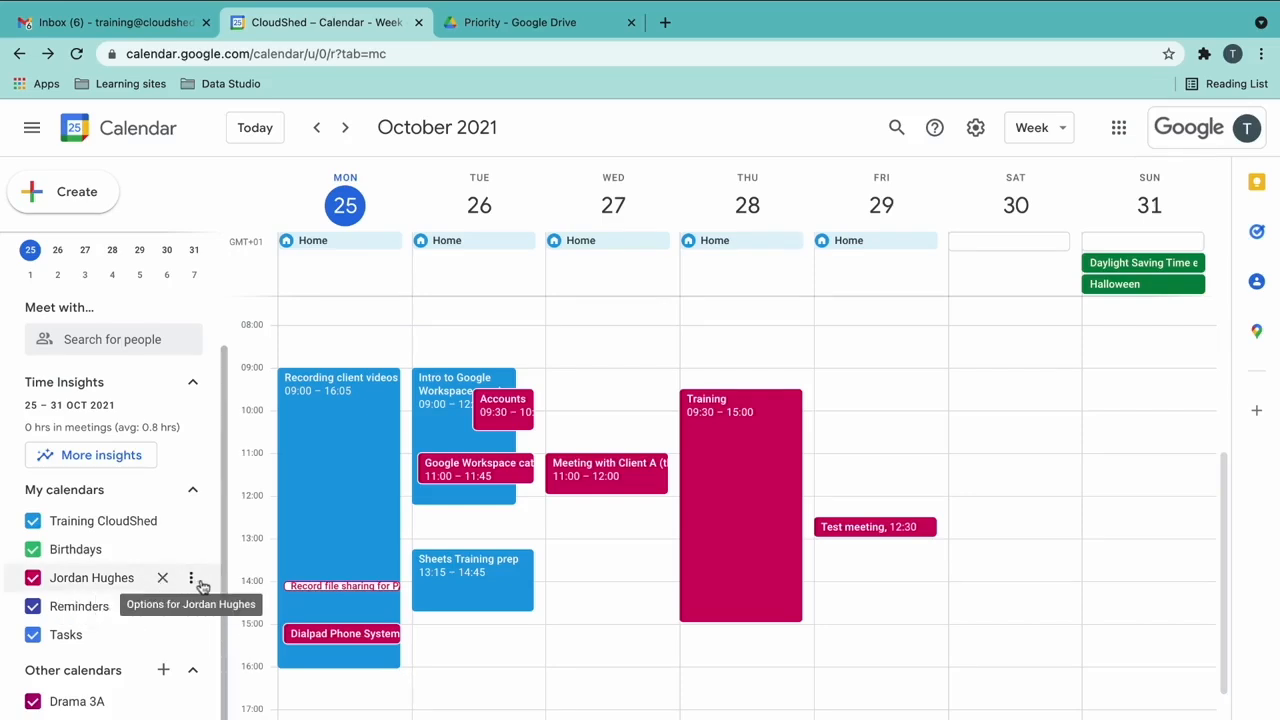
- Open the shared calendar's Settings and sharing page and review its New events notification option
{"action": "left_click", "coordinate": [201, 583]}
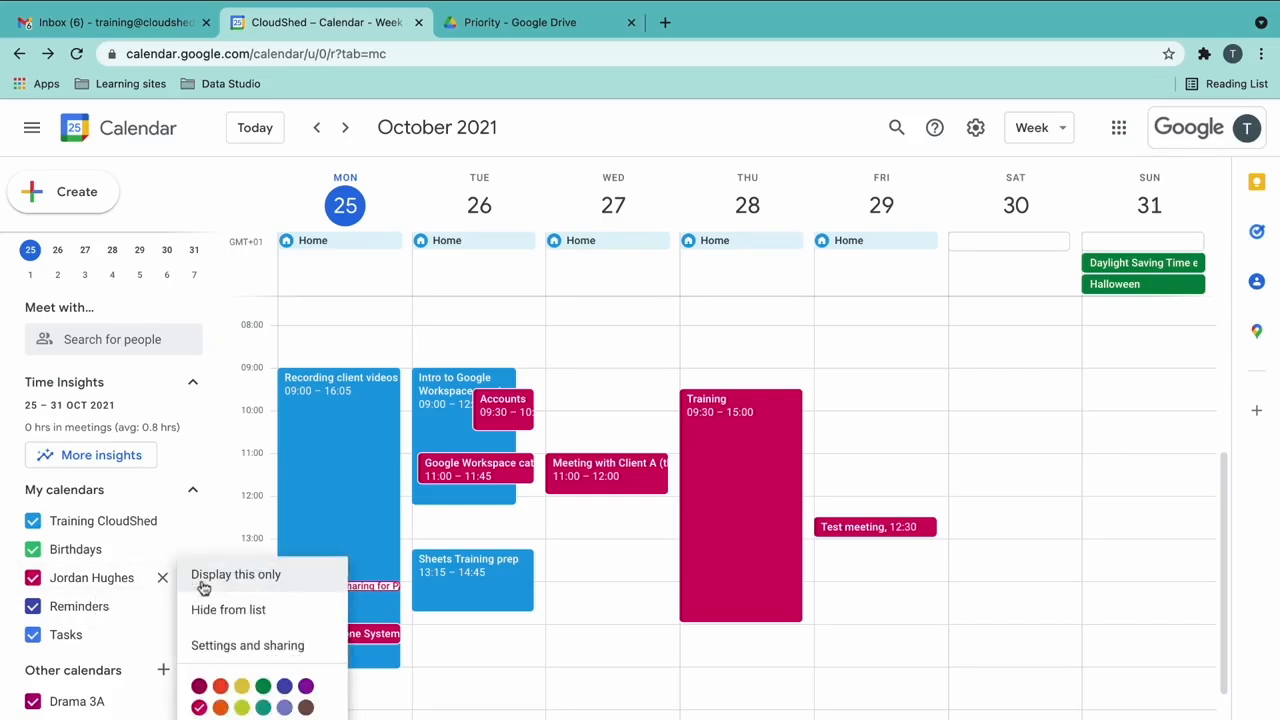
{"action": "left_click", "coordinate": [318, 650]}
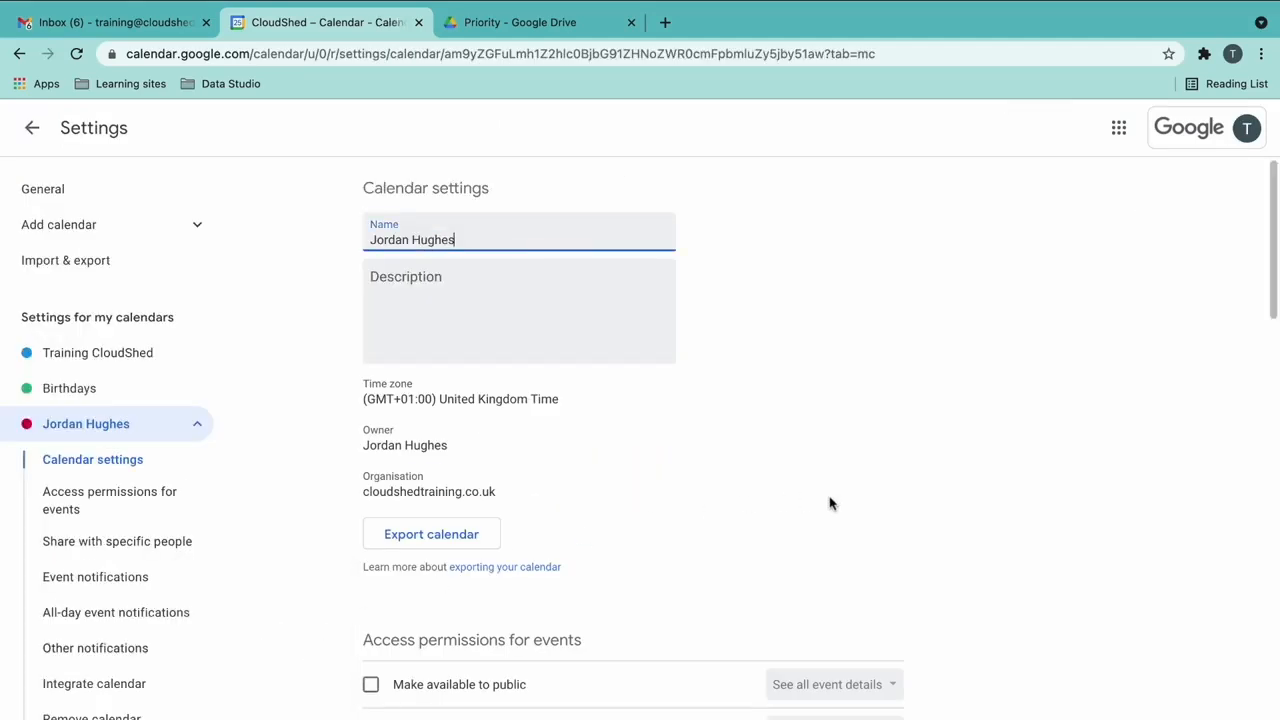
{"action": "scroll", "coordinate": [829, 503], "scroll_direction": "down", "scroll_amount": 5}
{"action": "scroll", "coordinate": [829, 503], "scroll_direction": "down", "scroll_amount": 4}
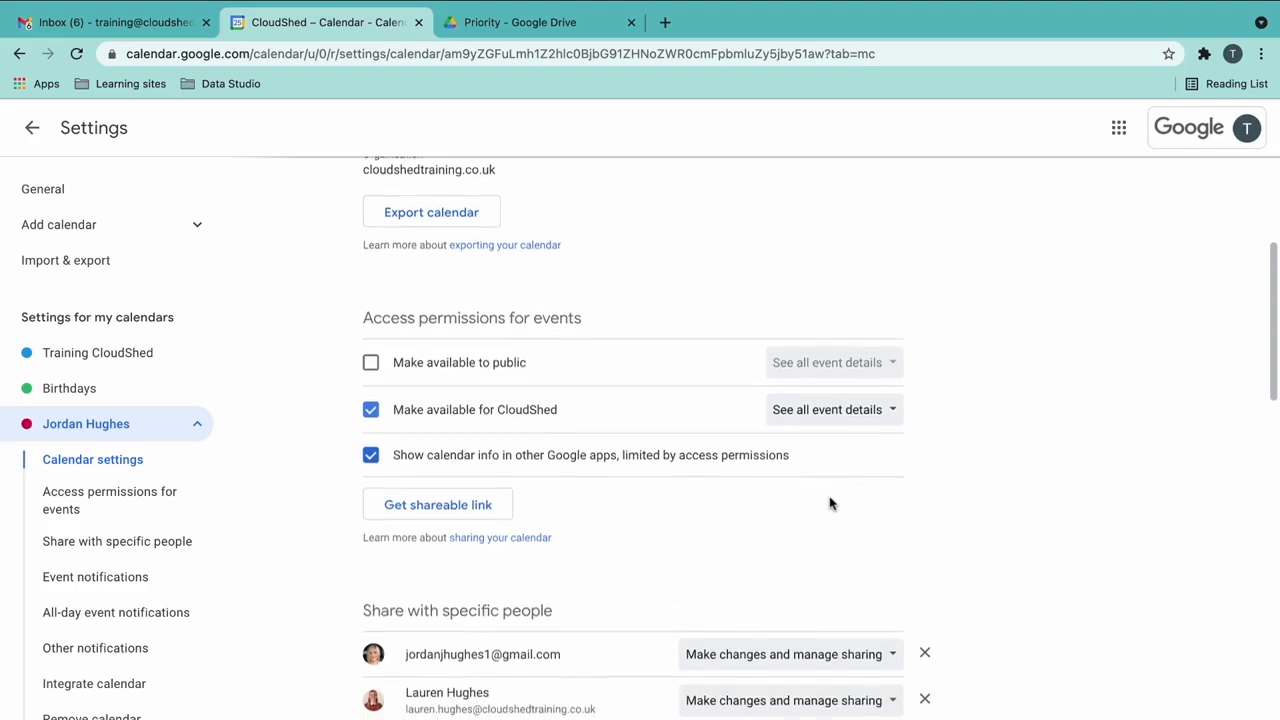
{"action": "scroll", "coordinate": [829, 503], "scroll_direction": "down", "scroll_amount": 5}
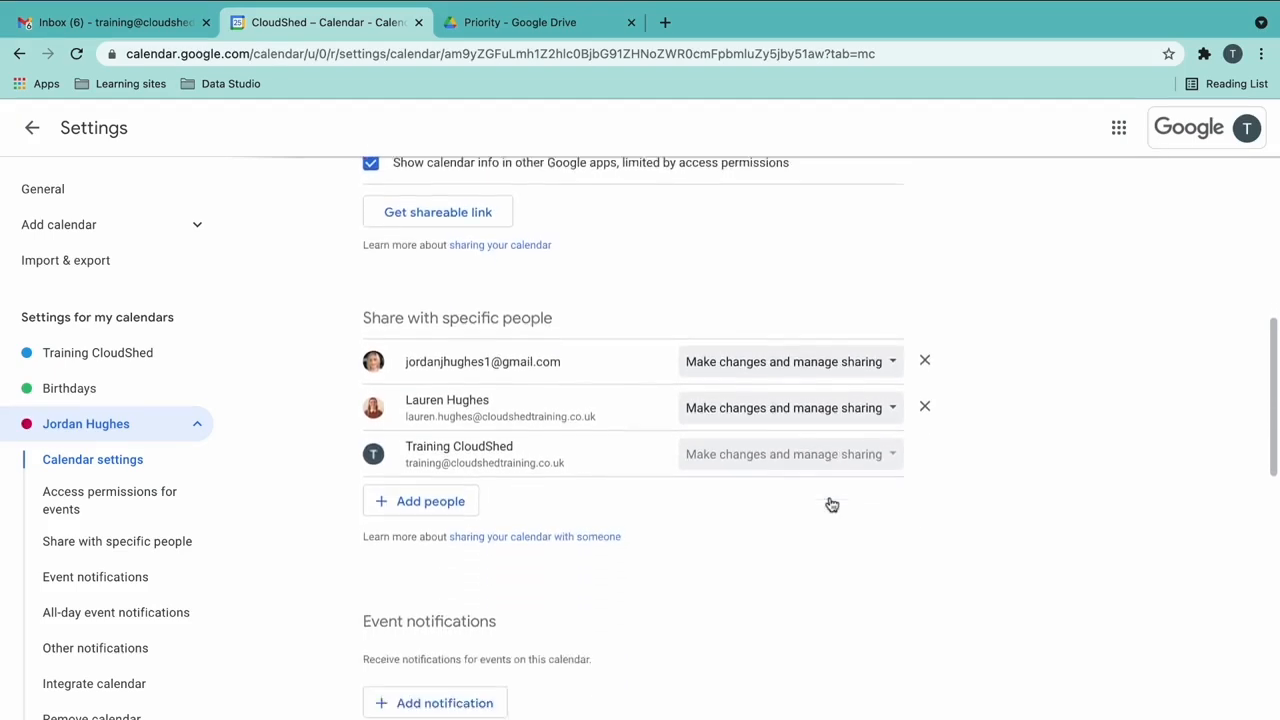
{"action": "scroll", "coordinate": [829, 503], "scroll_direction": "down", "scroll_amount": 2}
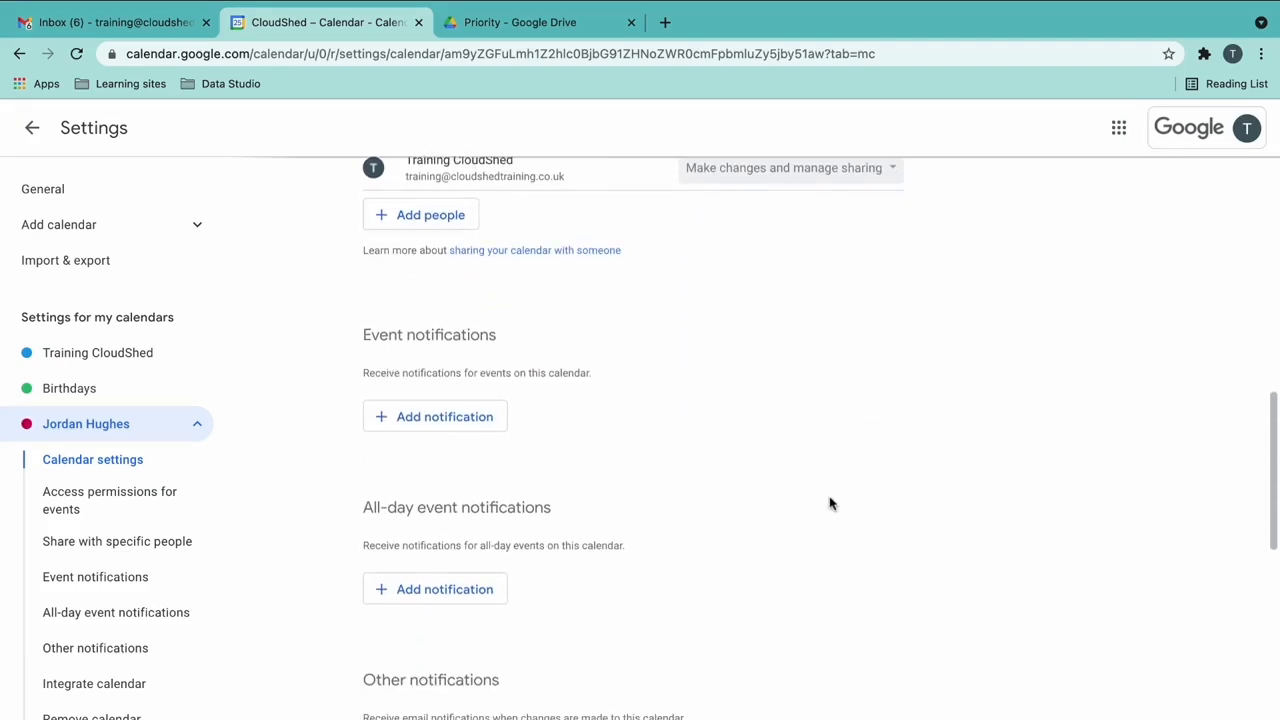
{"action": "scroll", "coordinate": [829, 503], "scroll_direction": "down", "scroll_amount": 1}
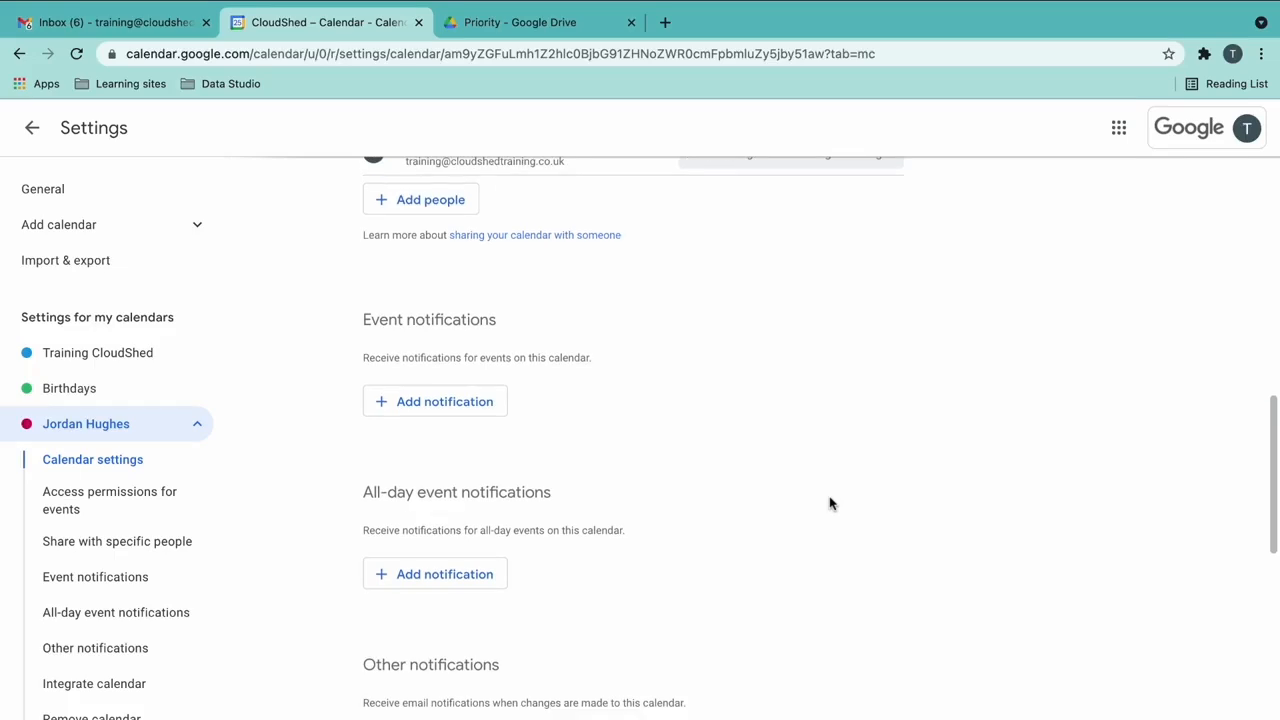
{"action": "scroll", "coordinate": [829, 503], "scroll_direction": "down", "scroll_amount": 5}
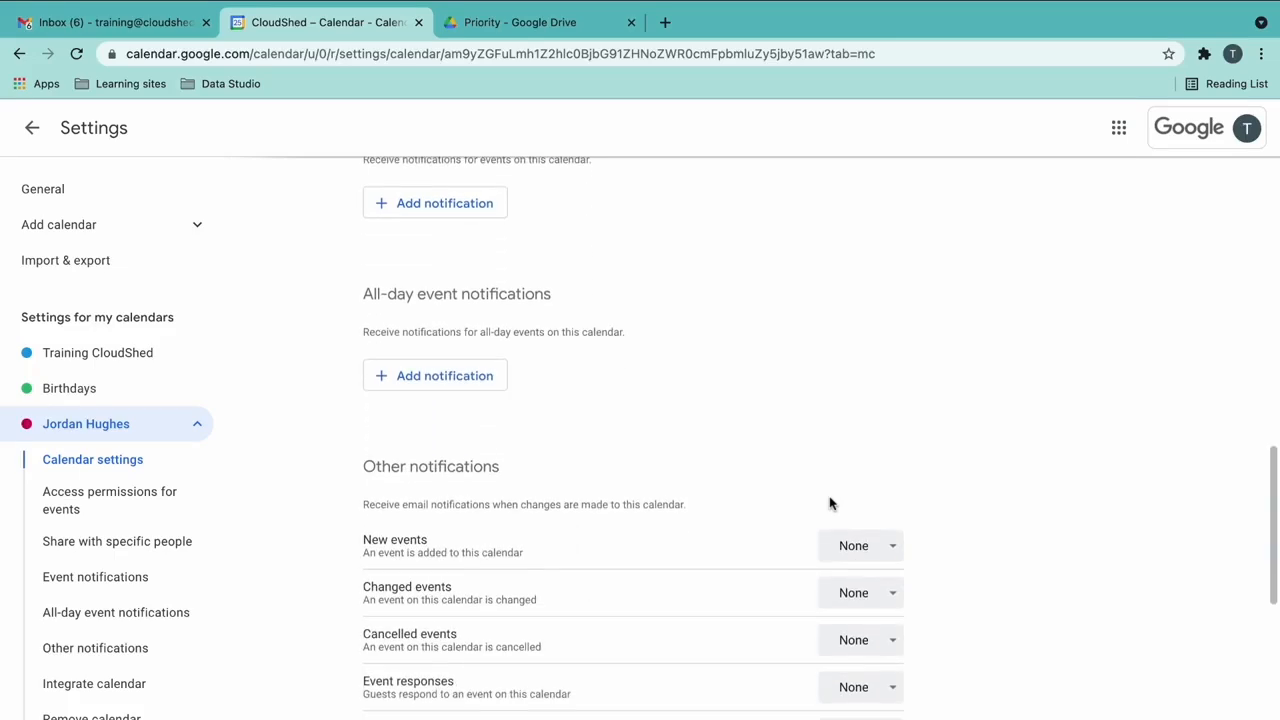
{"action": "scroll", "coordinate": [829, 503], "scroll_direction": "down", "scroll_amount": 2}
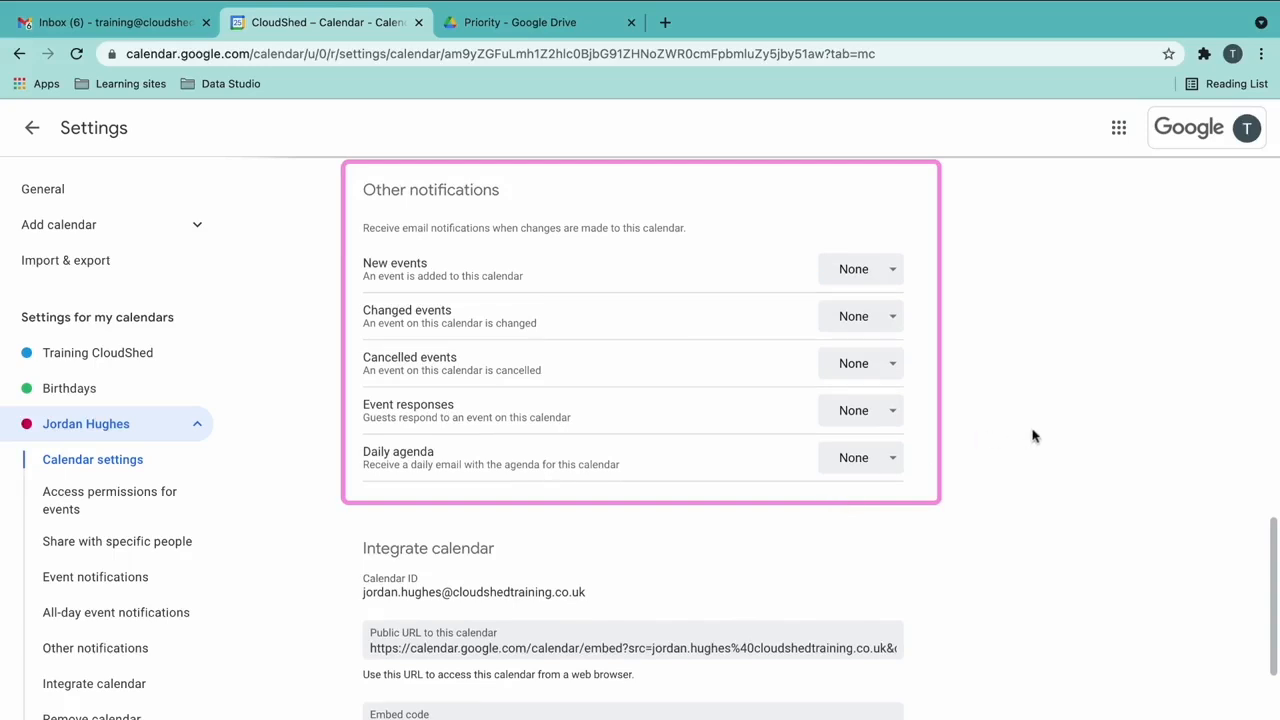
{"action": "left_click", "coordinate": [898, 276]}
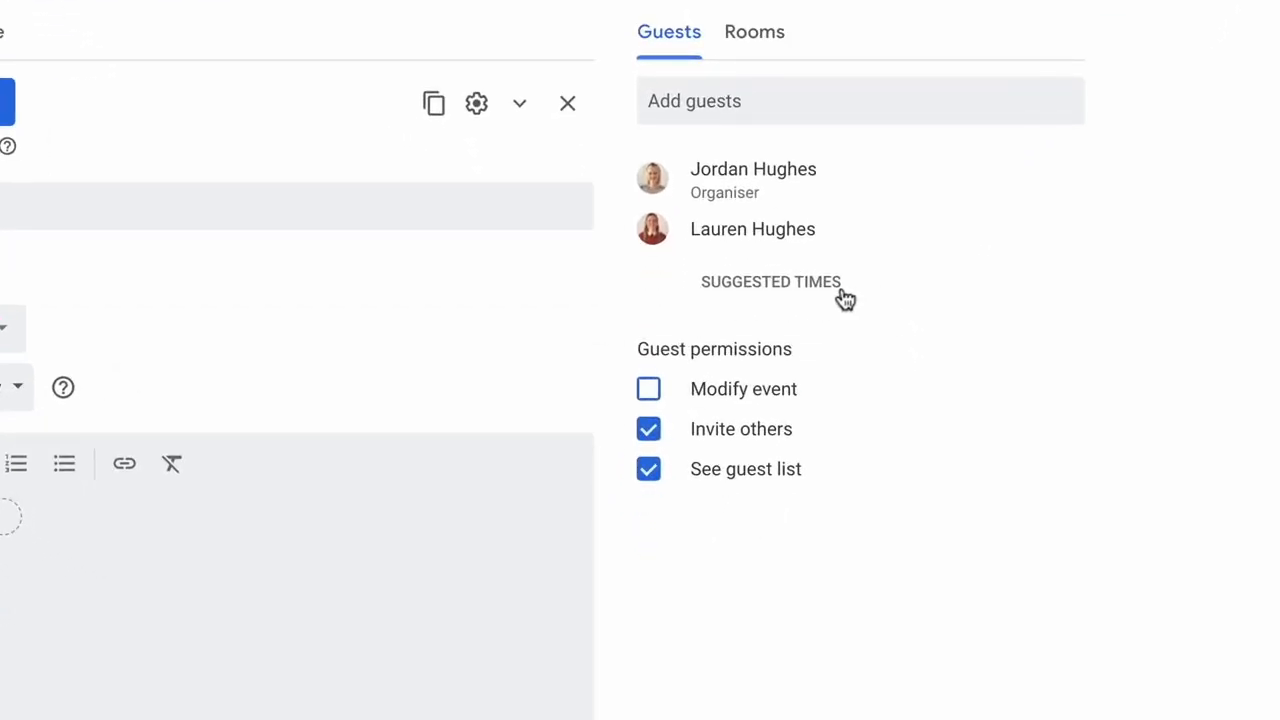
- Pick the suggested 28 Oct 2021 15:00 slot, then shift the meeting to 15:30 in Find a Time
{"action": "left_click", "coordinate": [843, 292]}
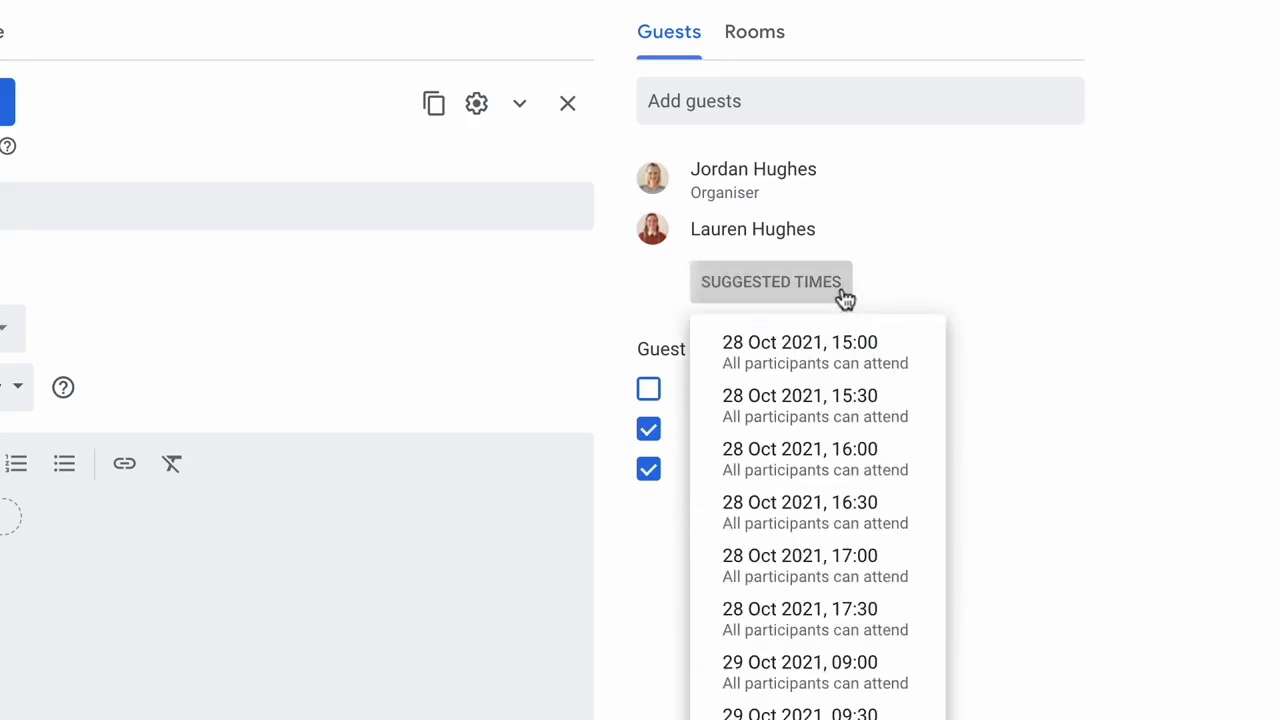
{"action": "left_click", "coordinate": [931, 365]}
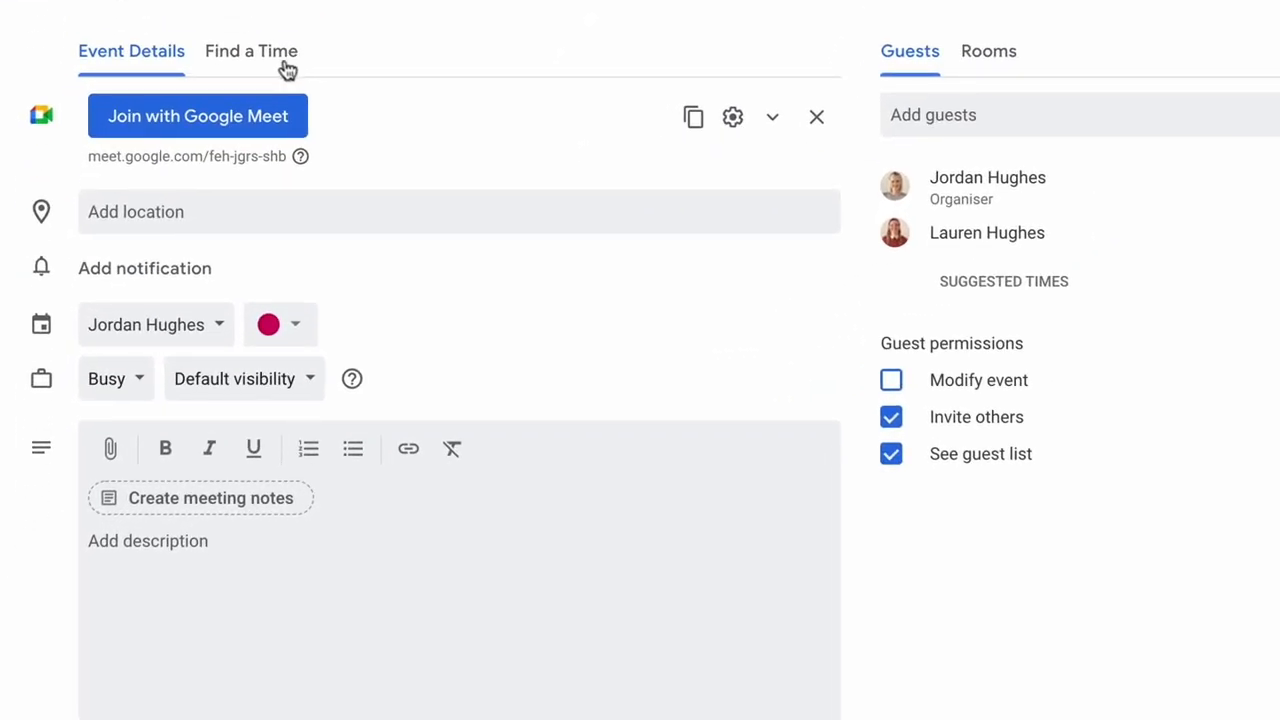
{"action": "left_click", "coordinate": [287, 66]}
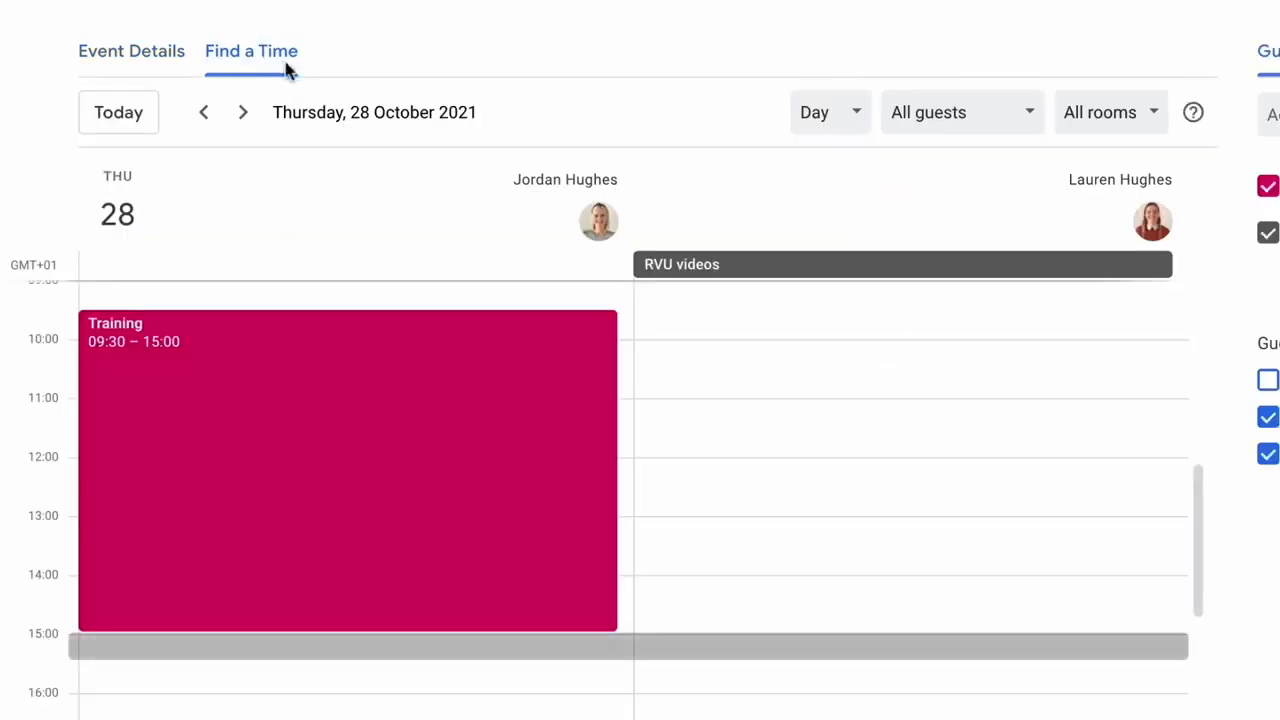
{"action": "mouse_move", "coordinate": [343, 354]}
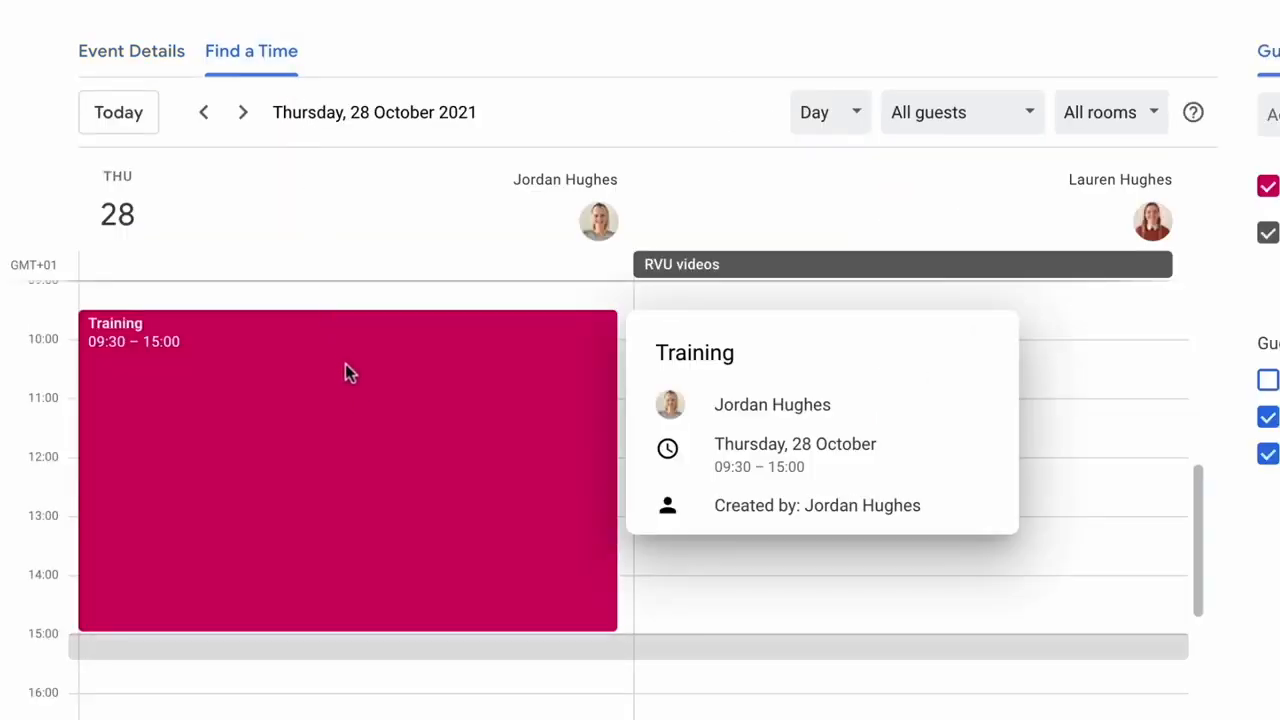
{"action": "scroll", "coordinate": [398, 527], "scroll_direction": "down", "scroll_amount": 1}
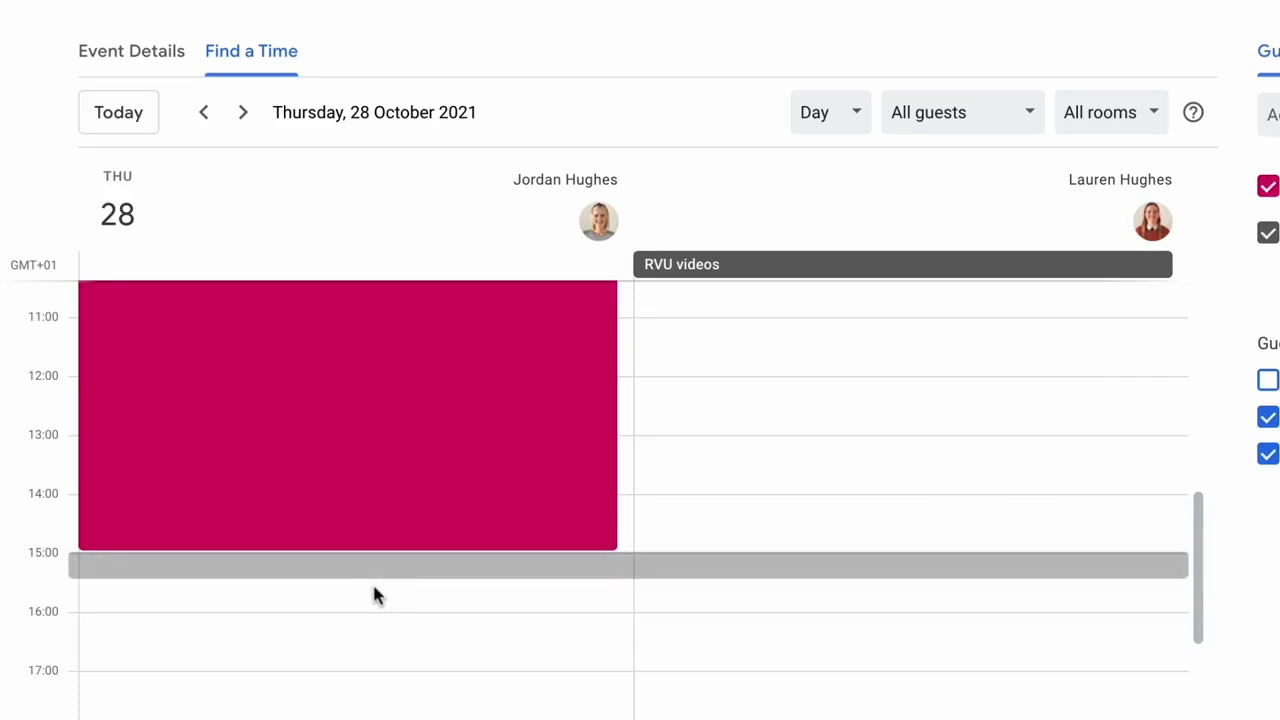
{"action": "left_click", "coordinate": [374, 595]}
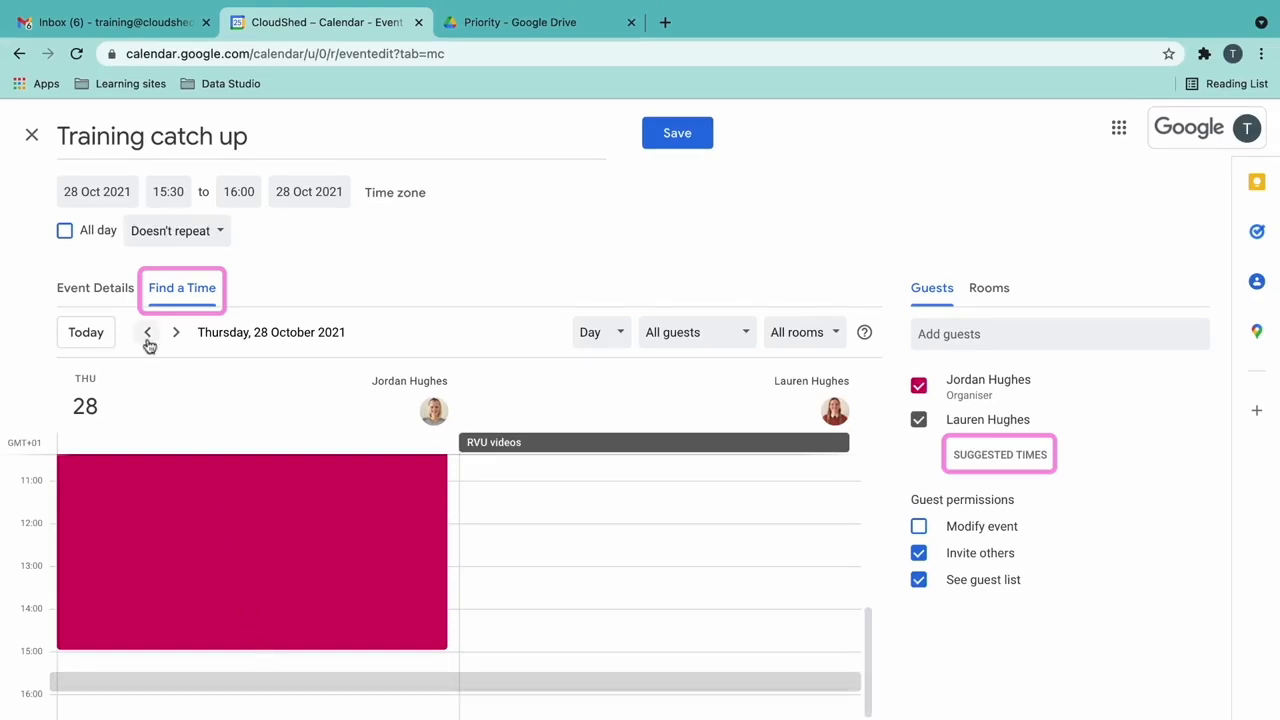
{"action": "left_click", "coordinate": [129, 292]}
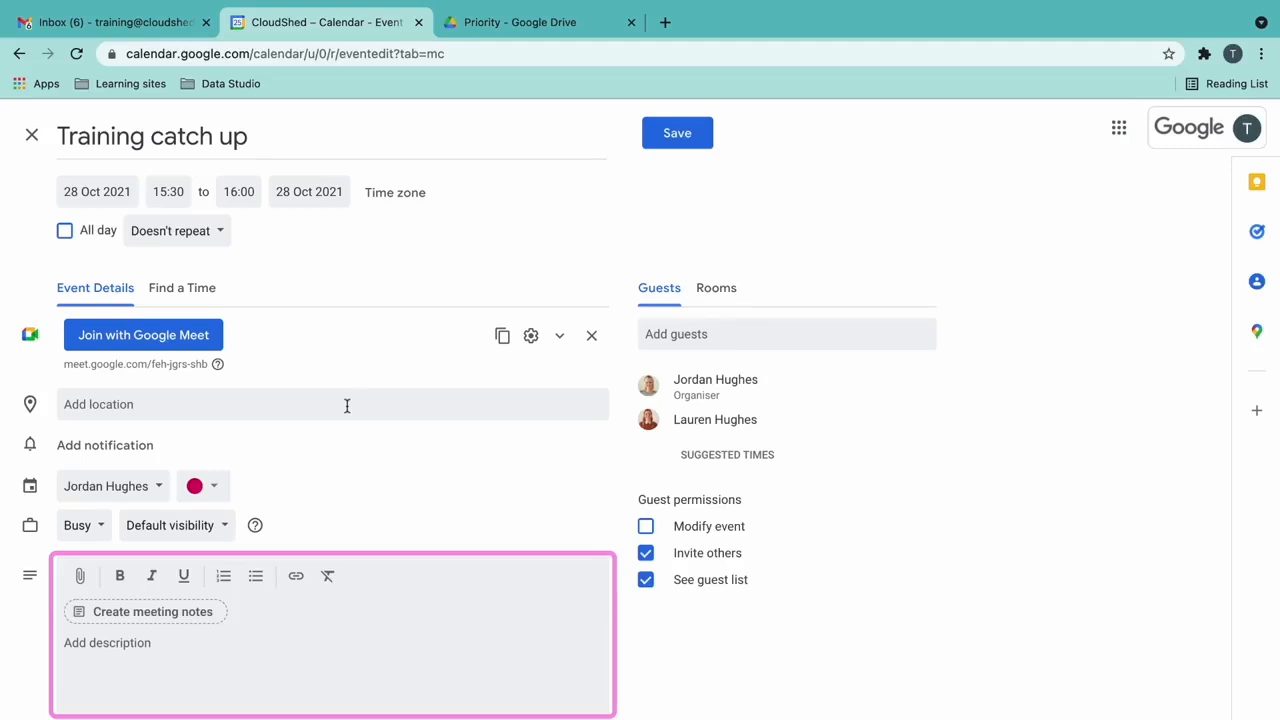
- Save the Training catch up event and send the invitations to both guests
{"action": "left_click", "coordinate": [701, 149]}
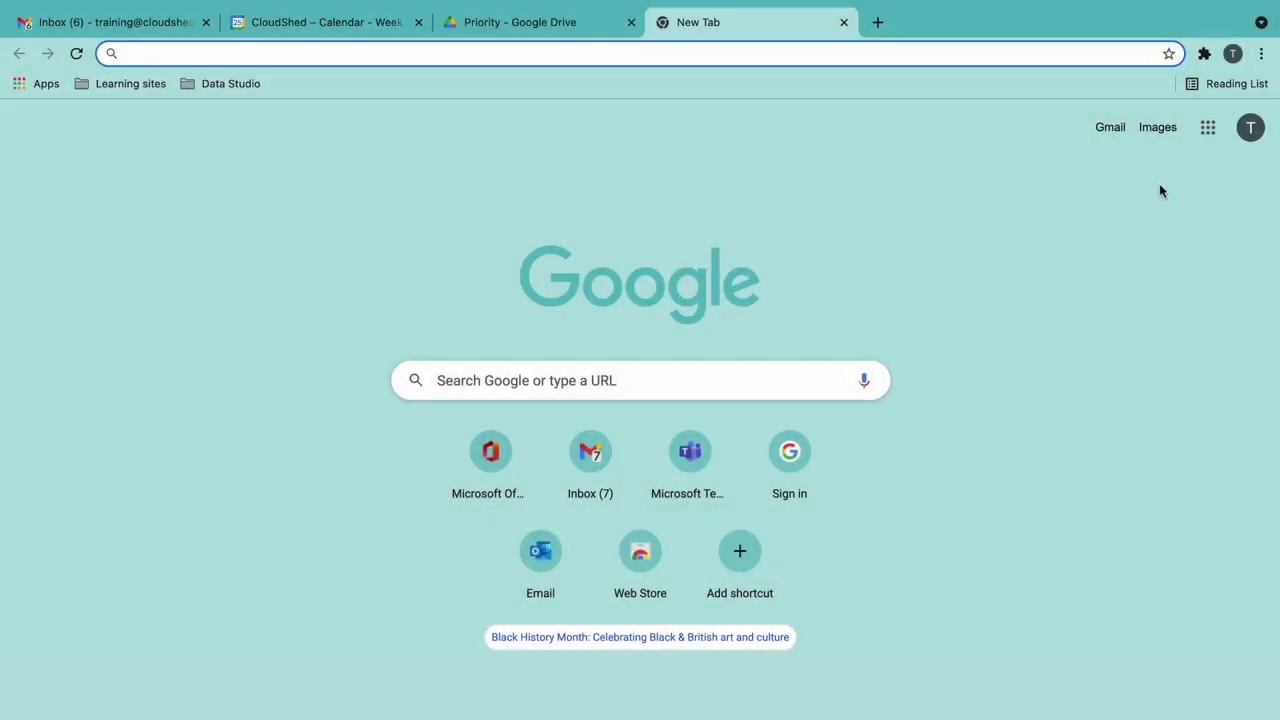
- Open Google Keep from the Google apps grid, then go back to the Gmail inbox tab
{"action": "left_click", "coordinate": [1208, 130]}
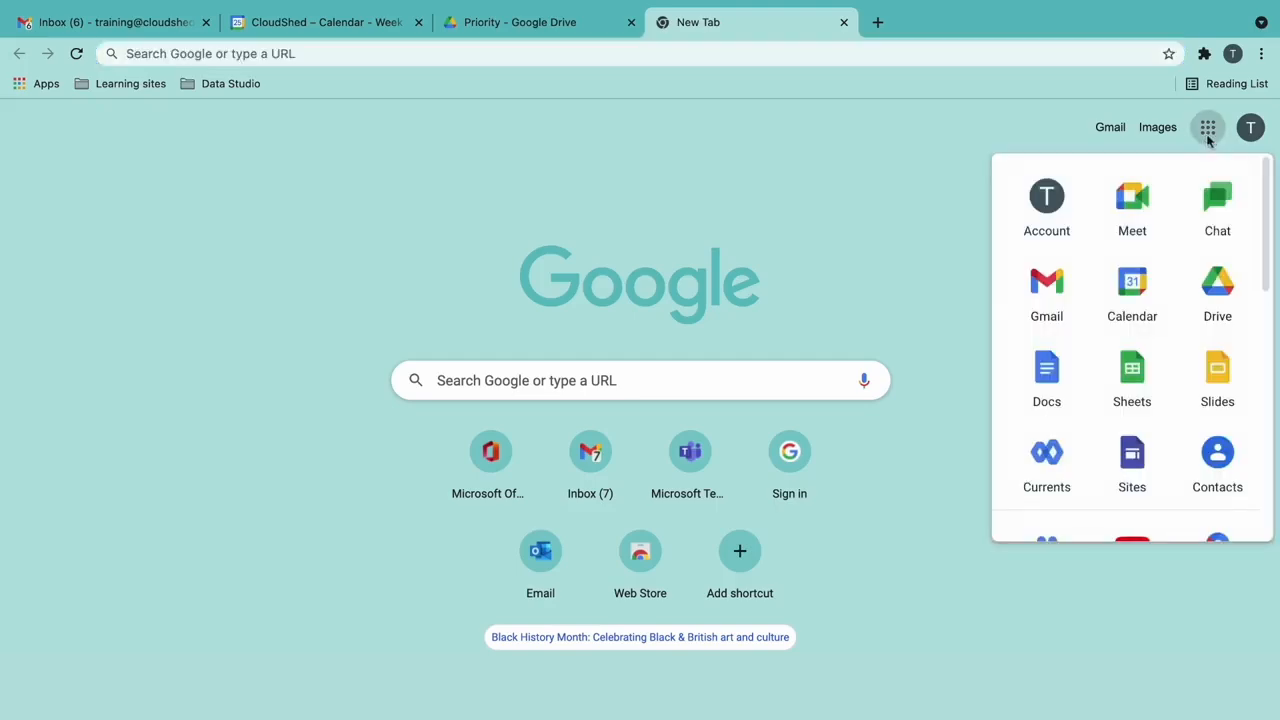
{"action": "scroll", "coordinate": [1158, 386], "scroll_direction": "down", "scroll_amount": 3}
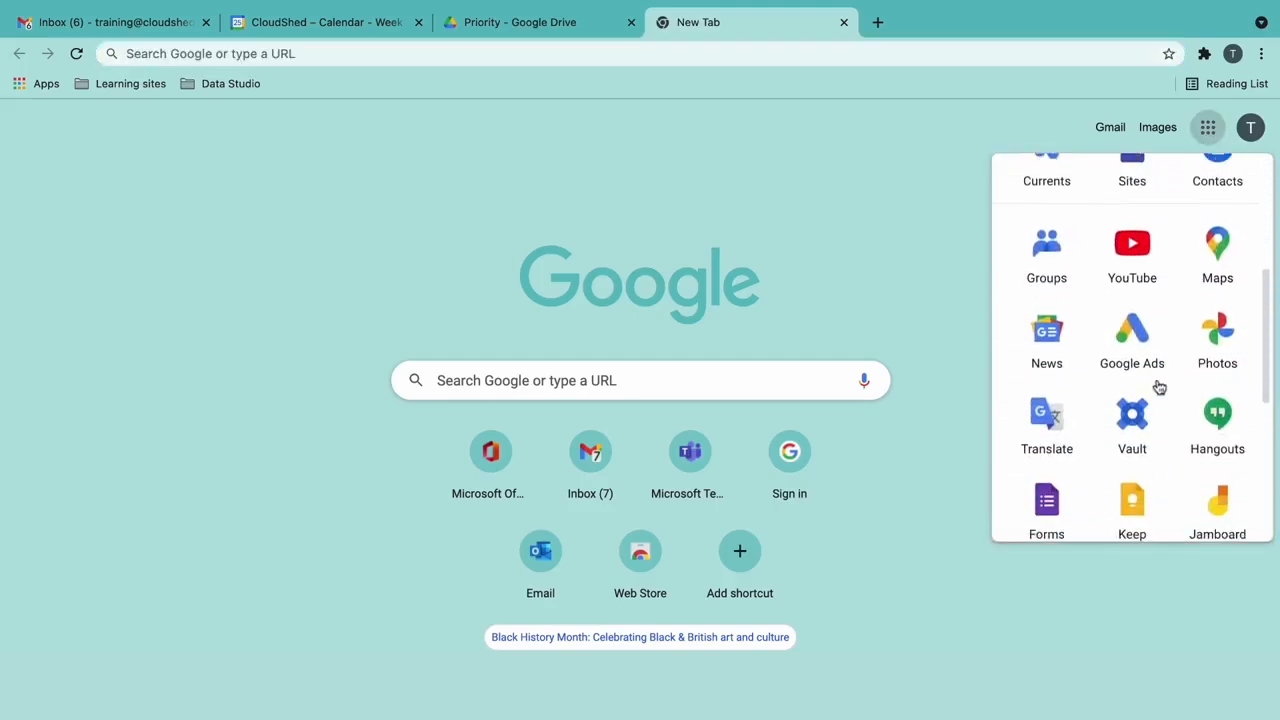
{"action": "scroll", "coordinate": [1158, 386], "scroll_direction": "down", "scroll_amount": 2}
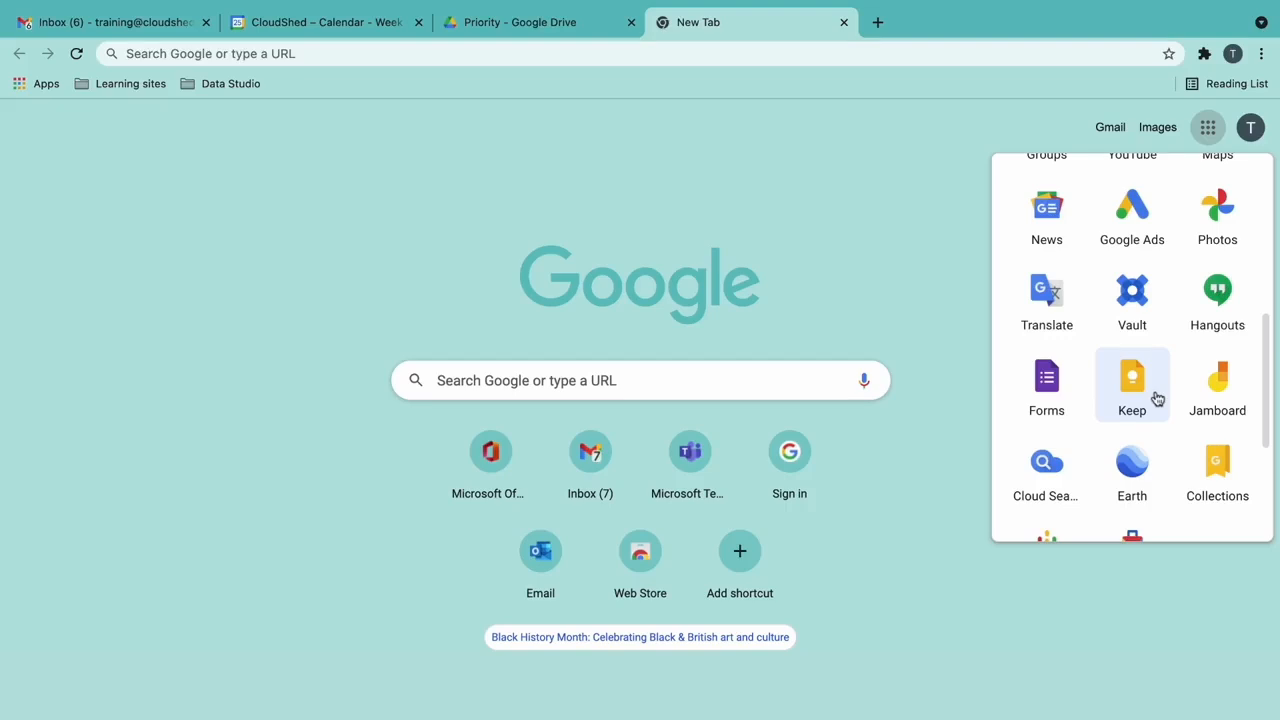
{"action": "left_click", "coordinate": [1156, 398]}
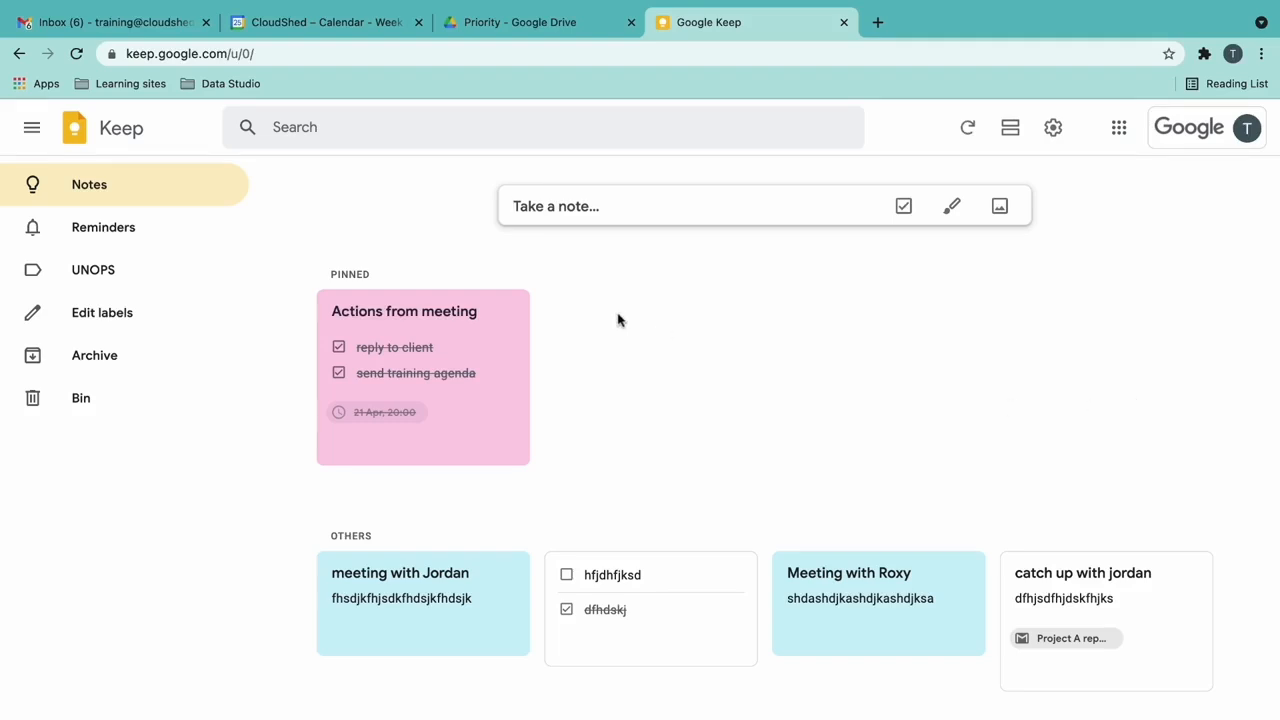
{"action": "left_click", "coordinate": [153, 27]}
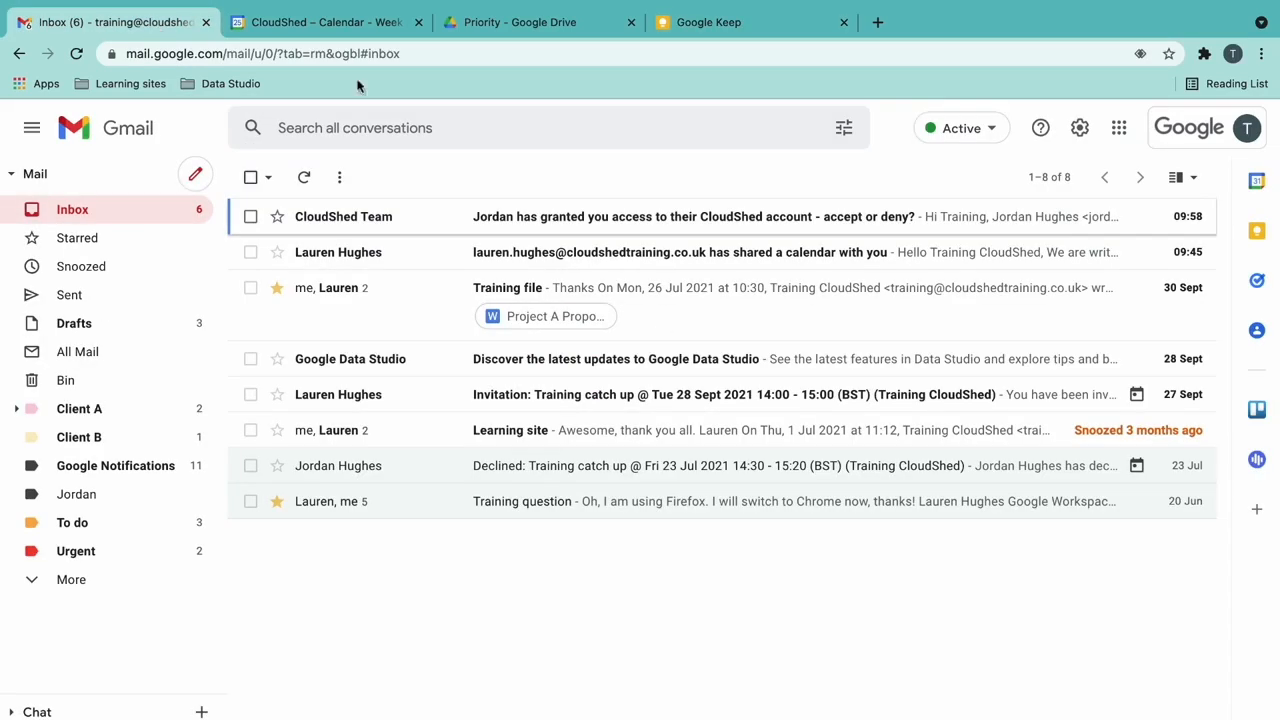
{"action": "left_click", "coordinate": [1268, 246]}
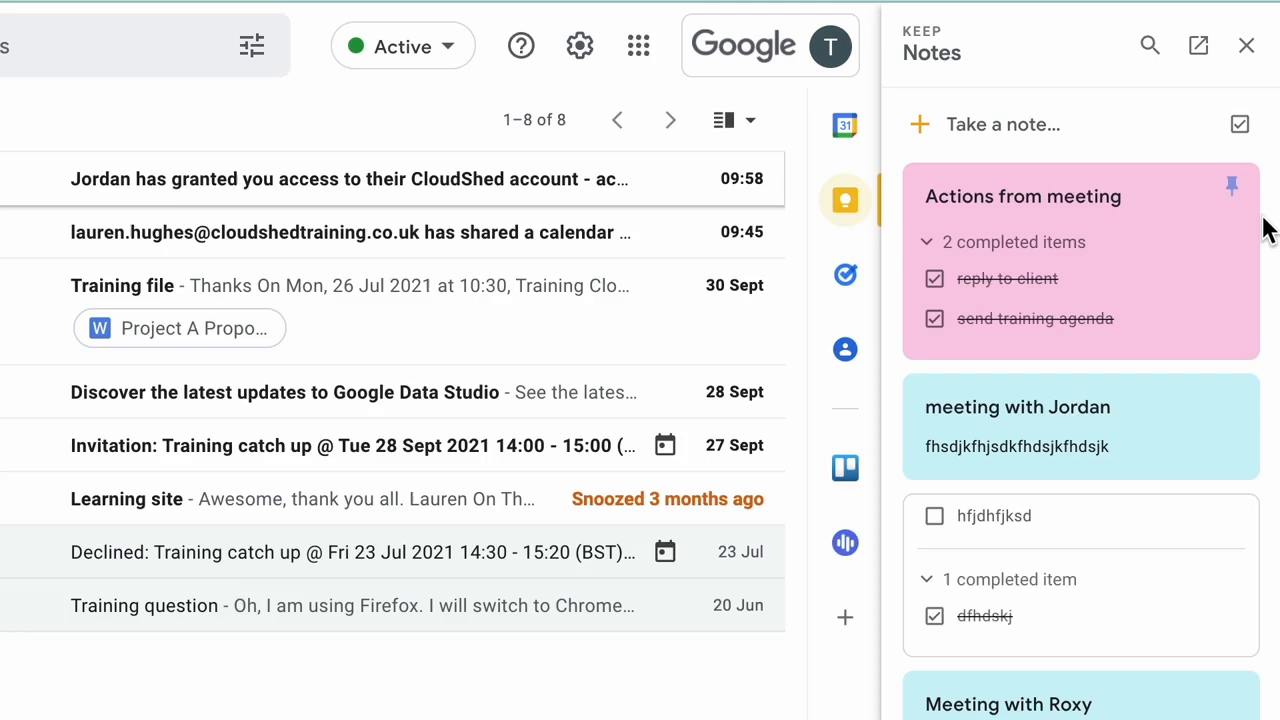
{"action": "left_click", "coordinate": [1246, 45]}
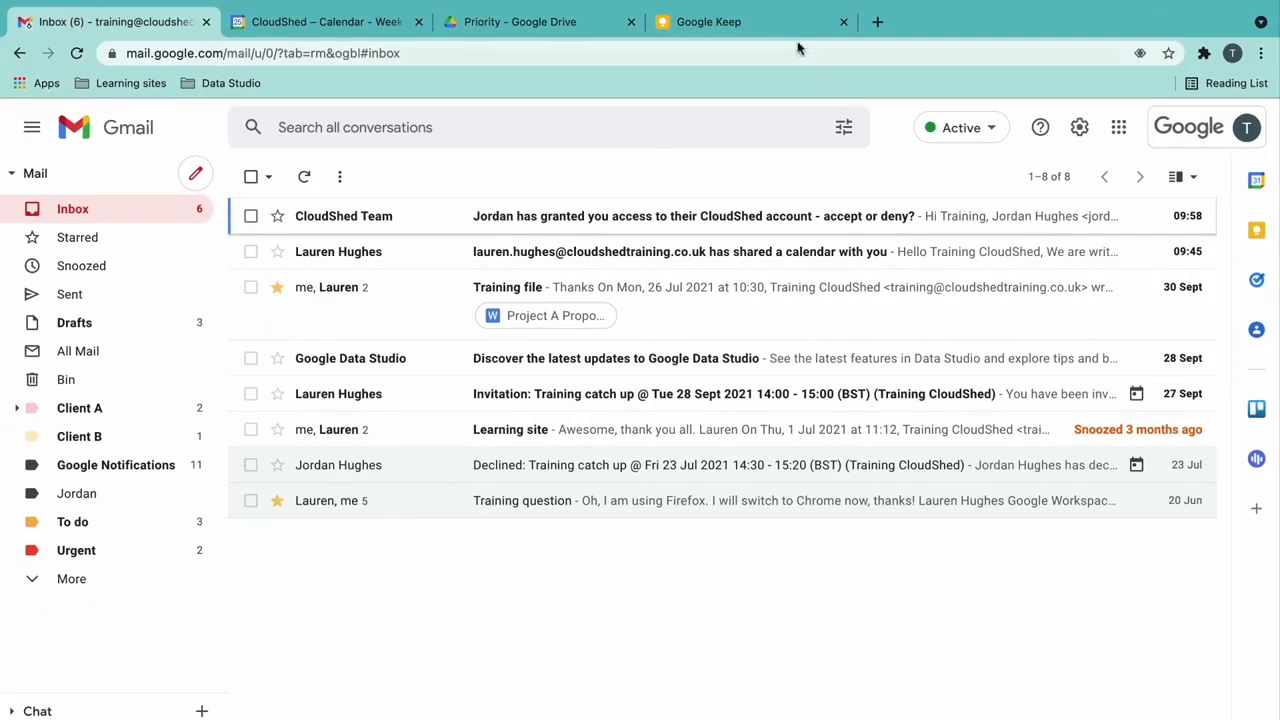
{"action": "left_click", "coordinate": [715, 21]}
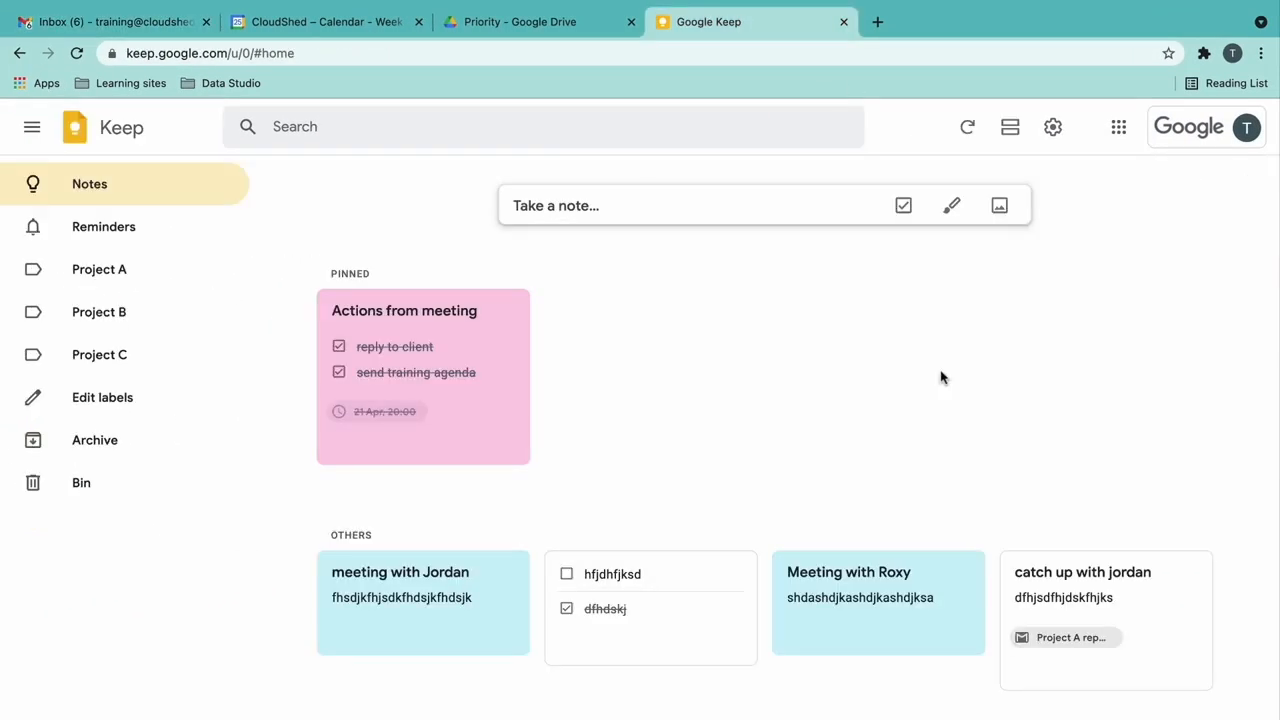
- Create the note 'Training sync - Project A - 25/10/21' with feedback, new starter training and Sheets training lines
{"action": "left_click", "coordinate": [724, 205]}
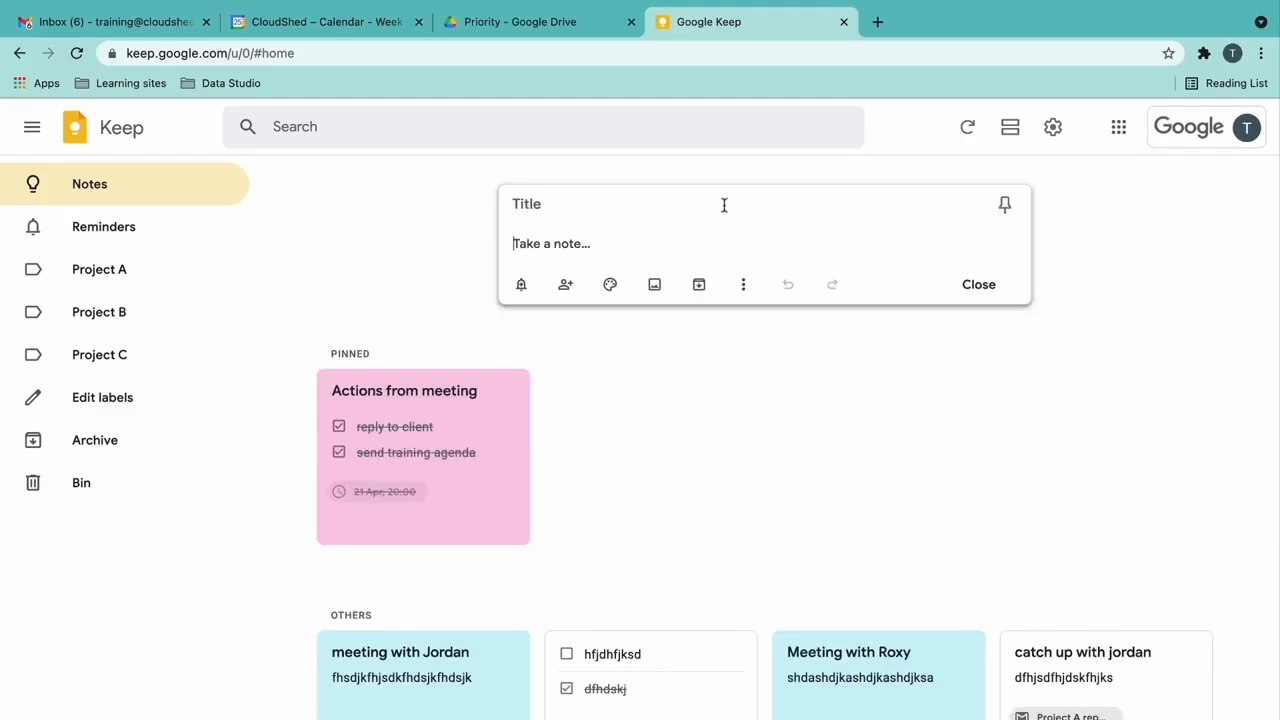
{"action": "left_click", "coordinate": [713, 205]}
{"action": "type", "text": "Training"}
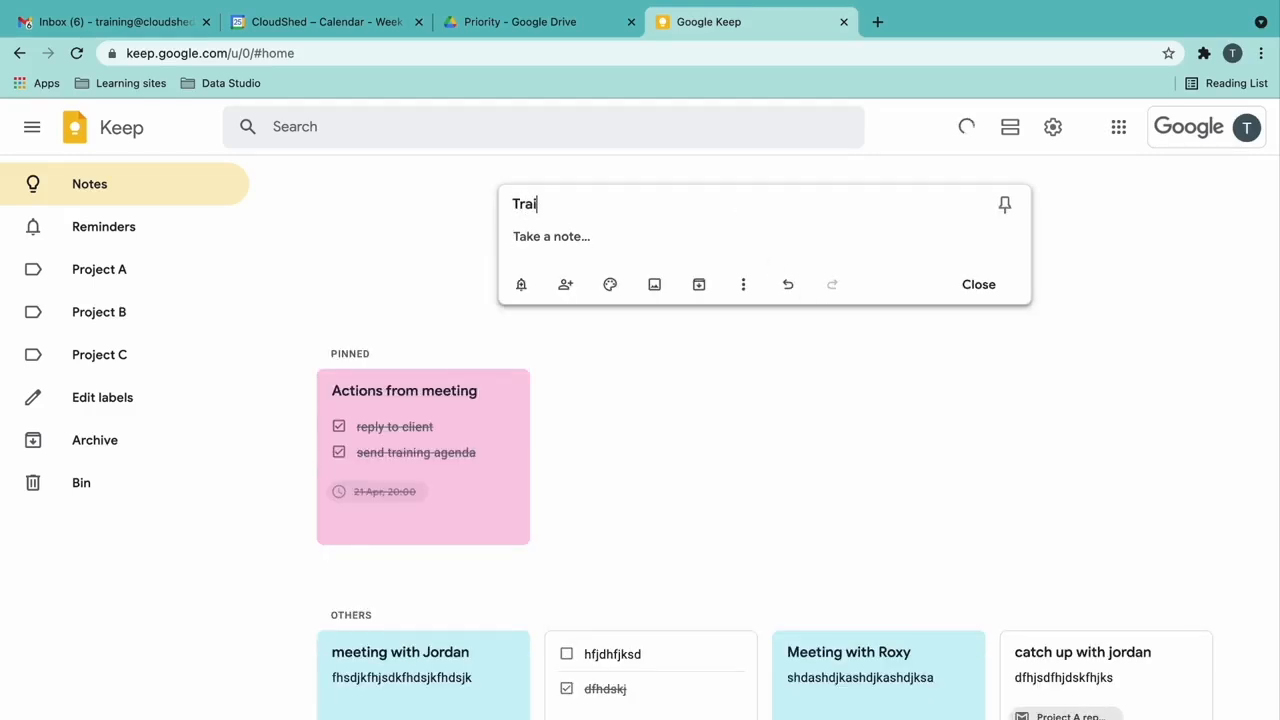
{"action": "type", "text": " sync"}
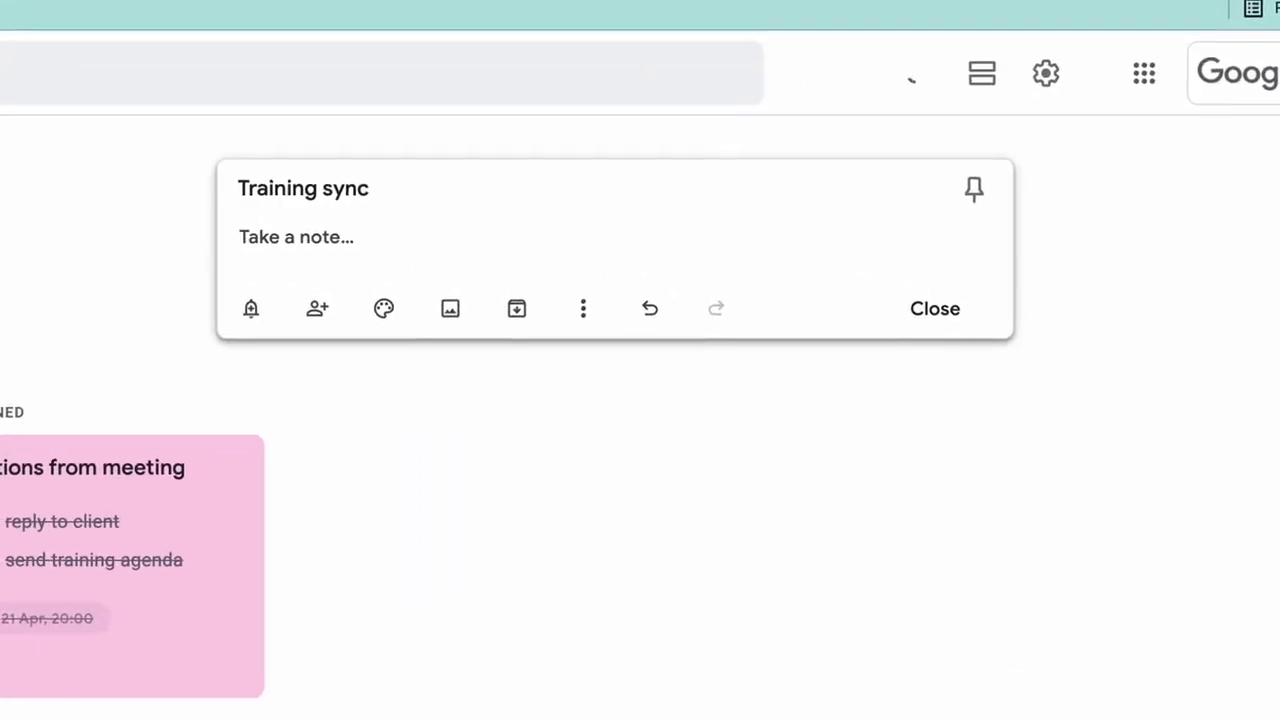
{"action": "type", "text": " - Project A - 25/10/21"}
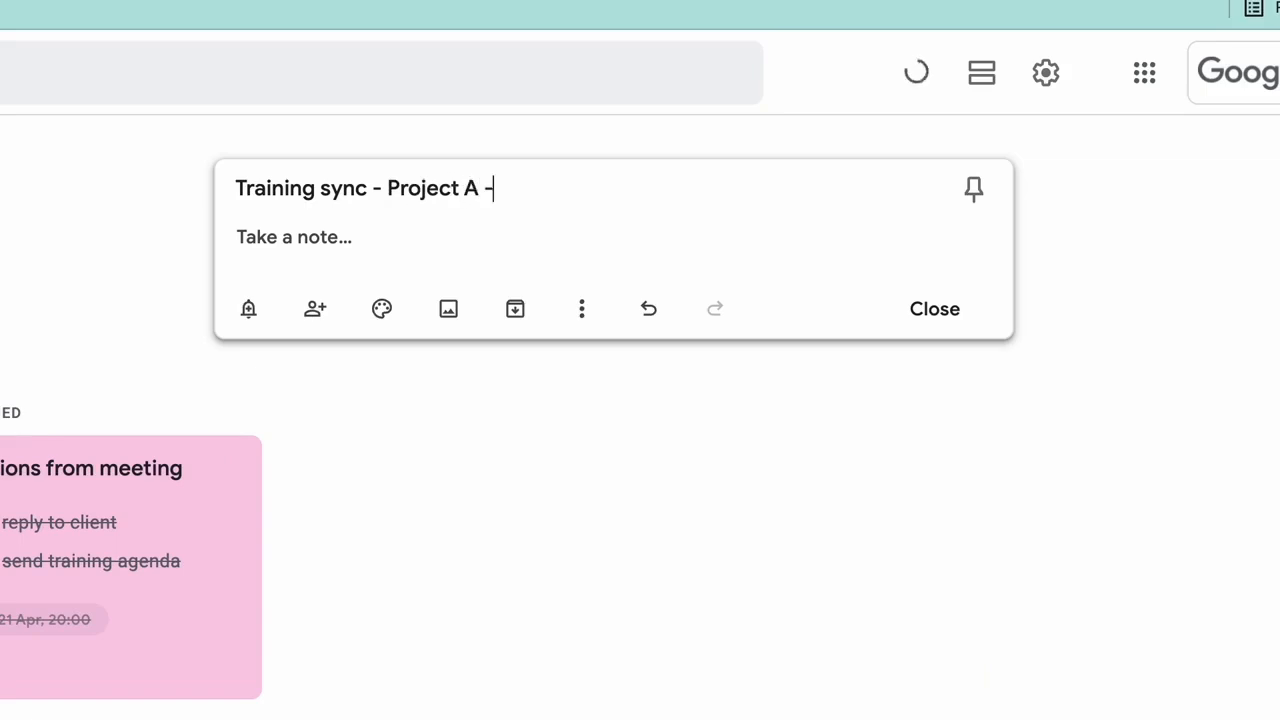
{"action": "key", "text": "Return"}
{"action": "type", "text": "Feedback is awesome - put a vi"}
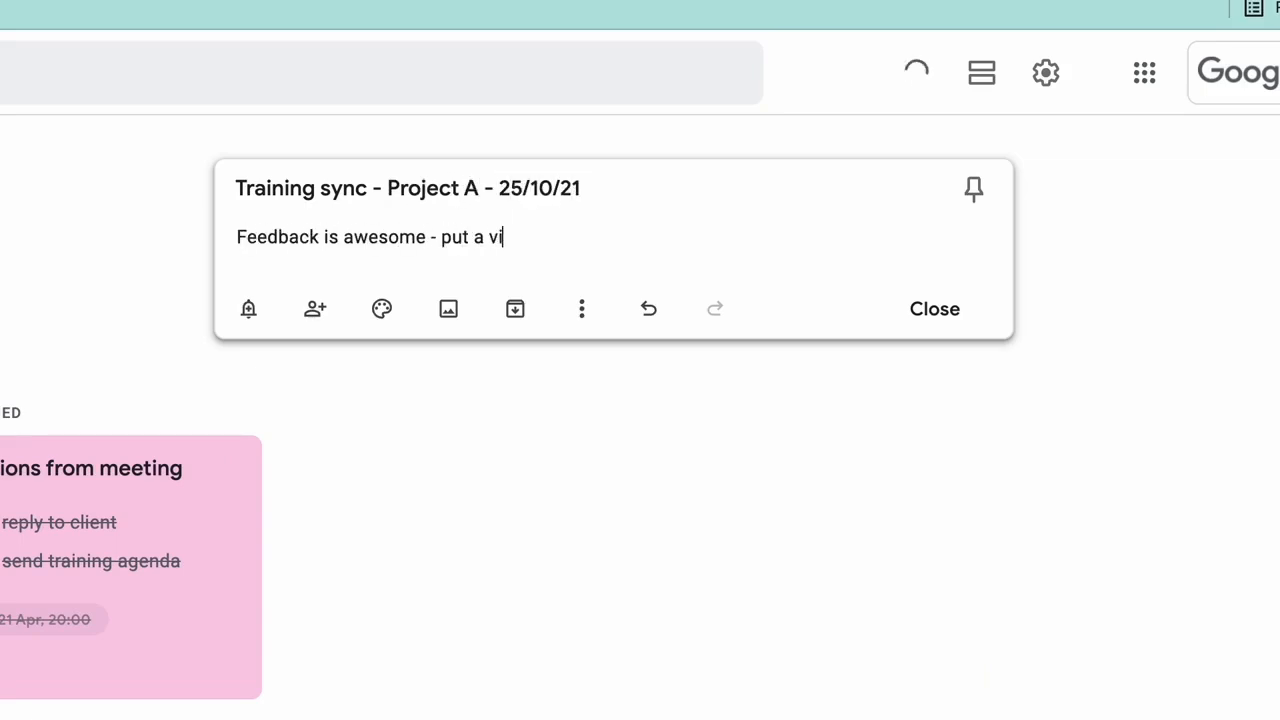
{"action": "type", "text": "sual dashboard together in Sheets and publish org-wide"}
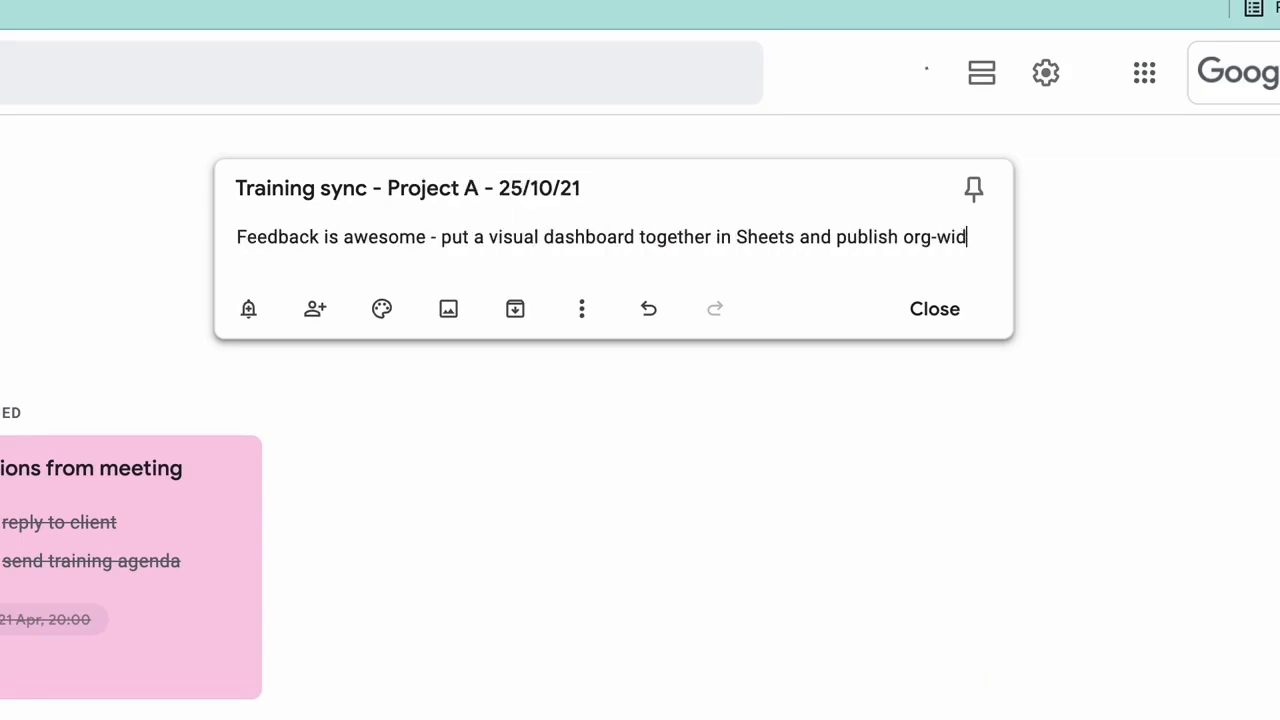
{"action": "key", "text": "Return"}
{"action": "type", "text": "New starter training monthly"}
{"action": "key", "text": "Return"}
{"action": "type", "text": "Sheets training tbc"}
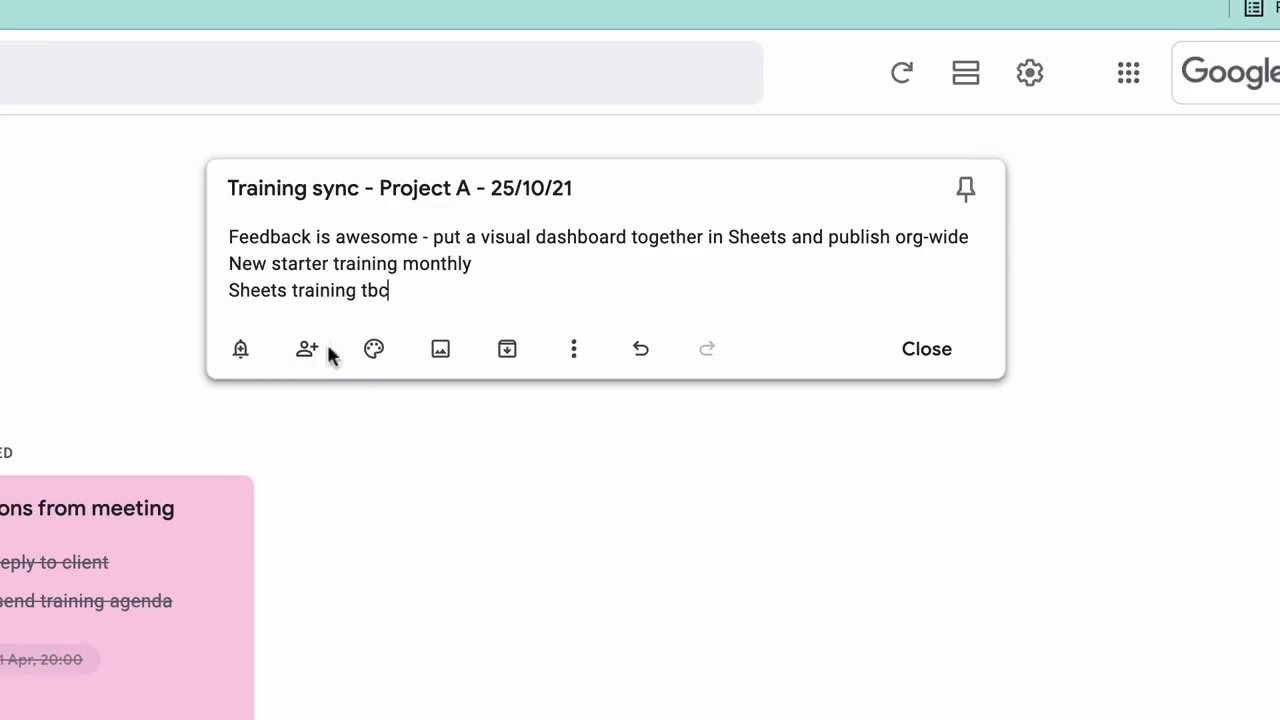
- Make the training note dark blue and tag it with the Project A label
{"action": "mouse_move", "coordinate": [374, 360]}
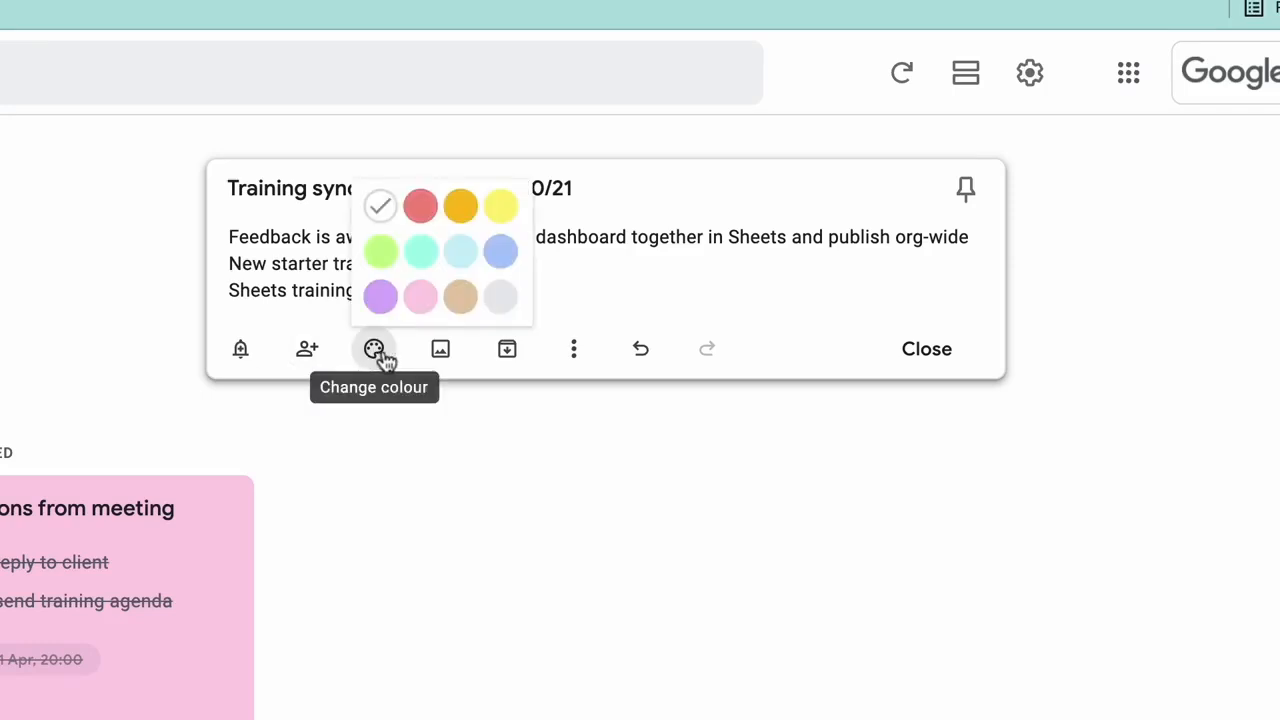
{"action": "left_click", "coordinate": [502, 256]}
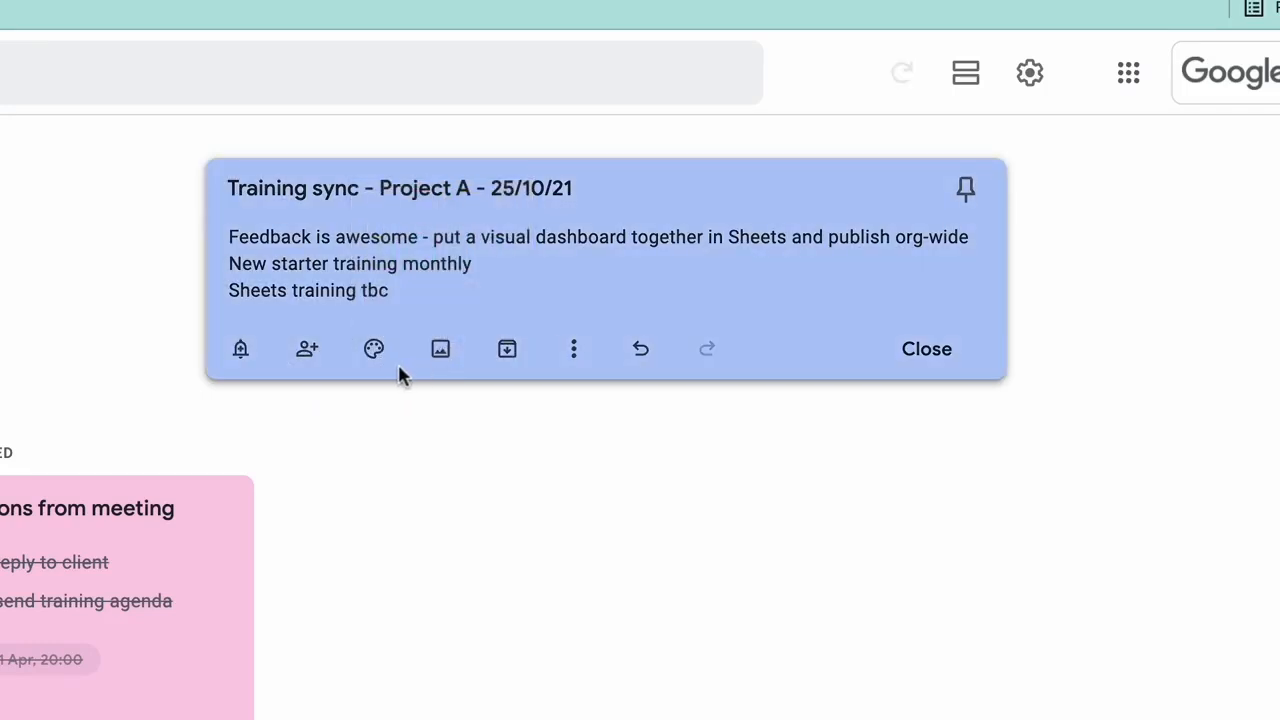
{"action": "left_click", "coordinate": [589, 350]}
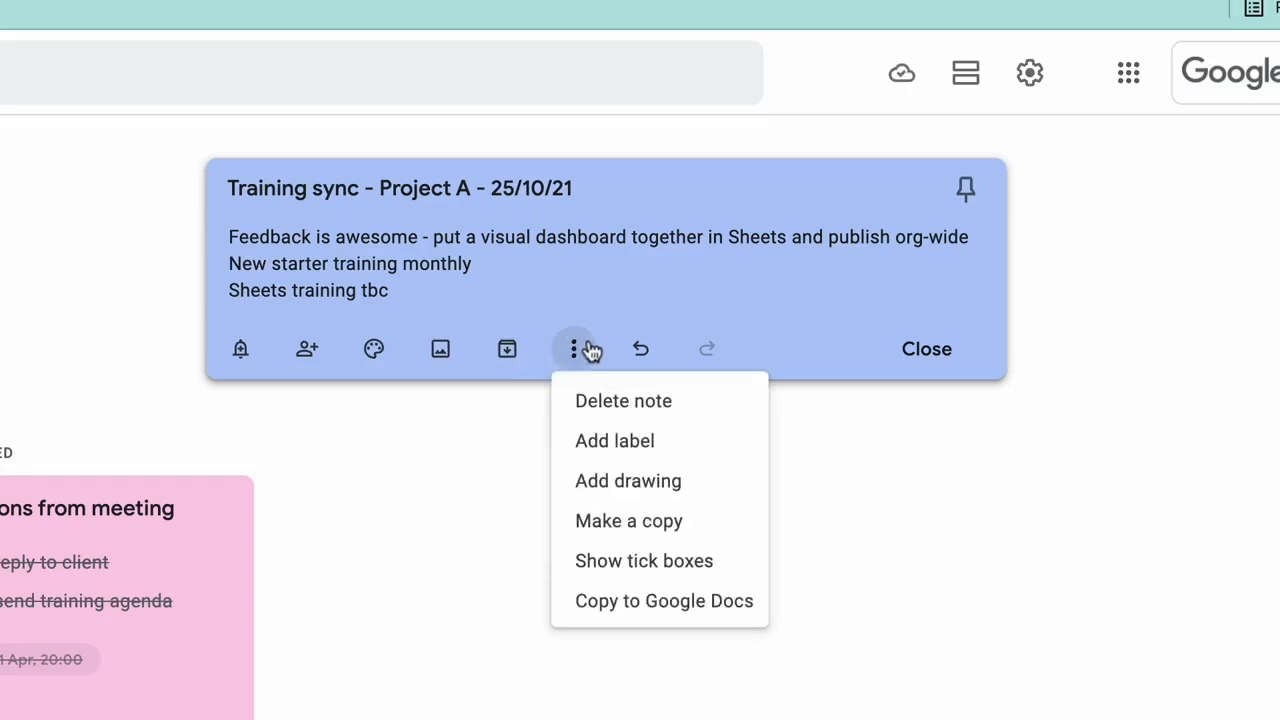
{"action": "left_click", "coordinate": [720, 441]}
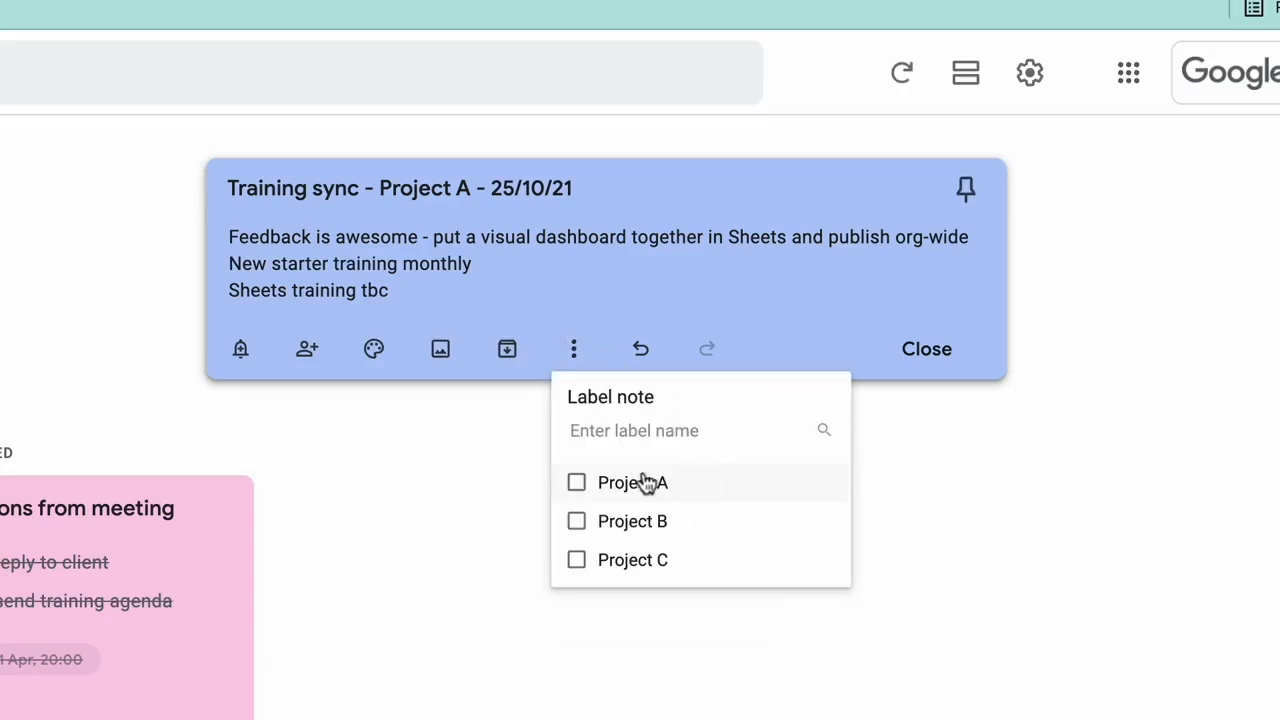
{"action": "left_click", "coordinate": [585, 484]}
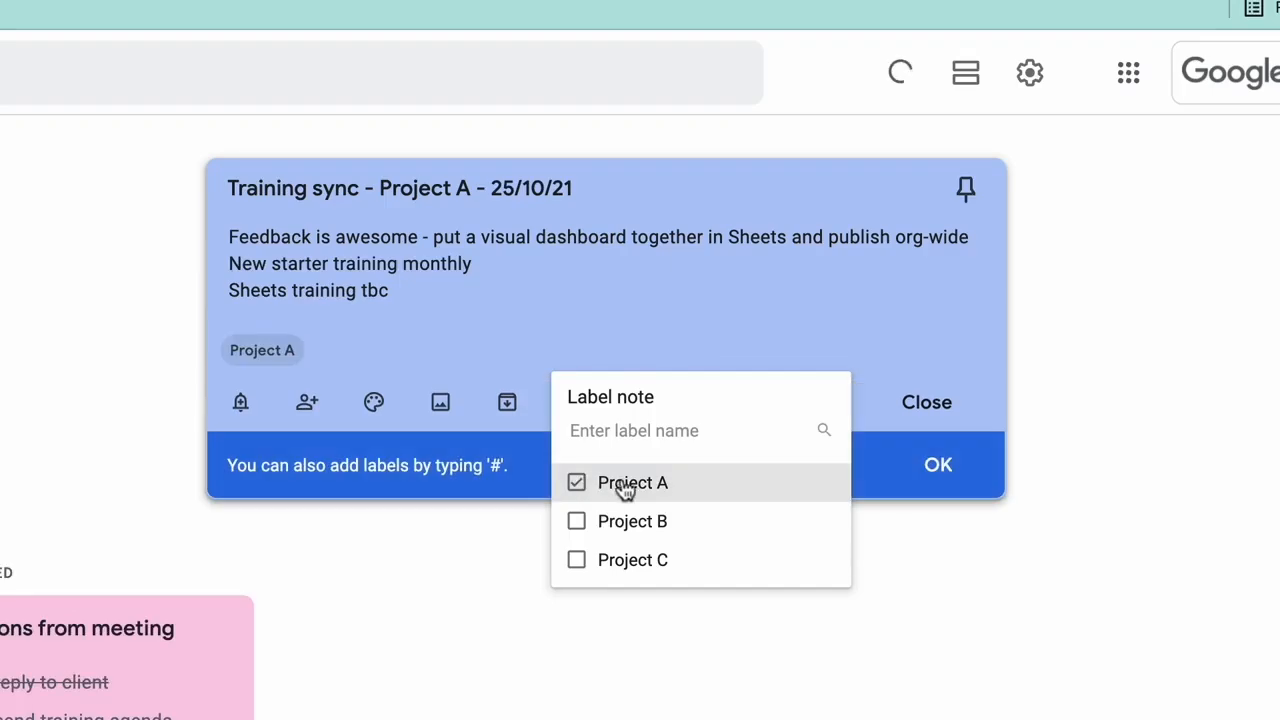
{"action": "left_click", "coordinate": [745, 360]}
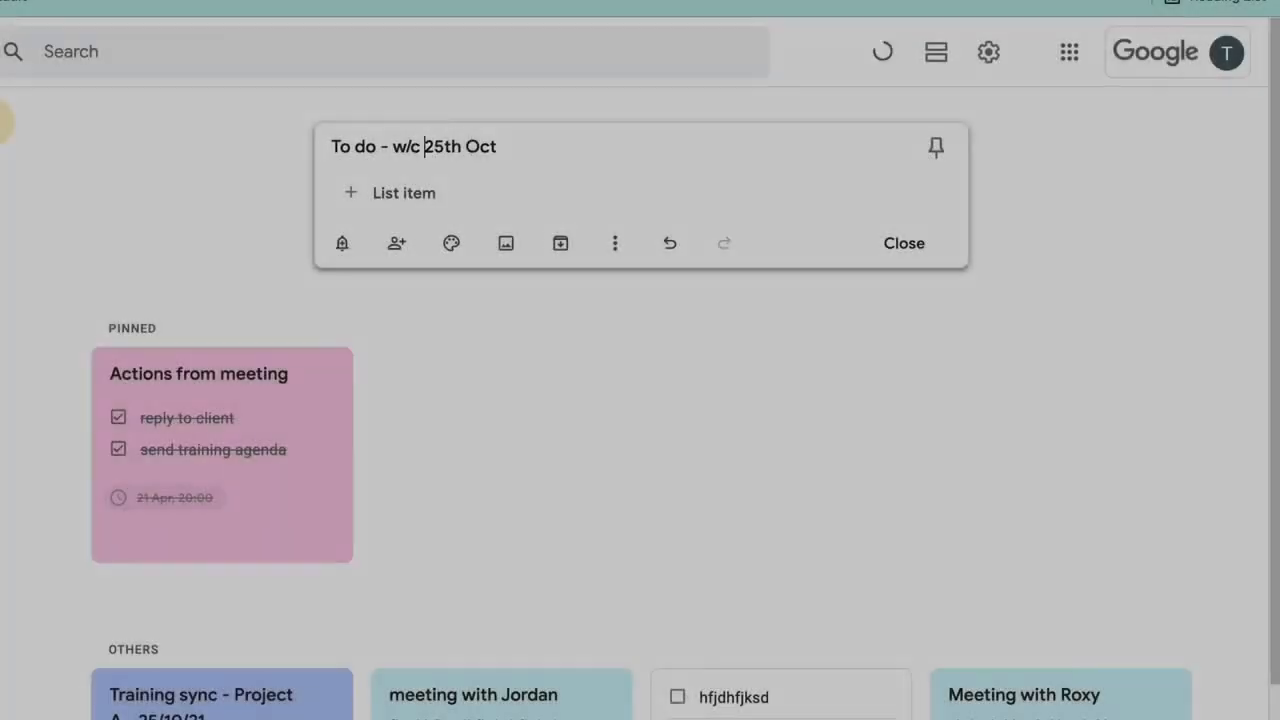
{"action": "left_click", "coordinate": [374, 193]}
- Add 'Send out new starter comms', 'Share report for Project A with client' and 'Book Christmas party', ticking the last
{"action": "type", "text": "Send out new starter comms"}
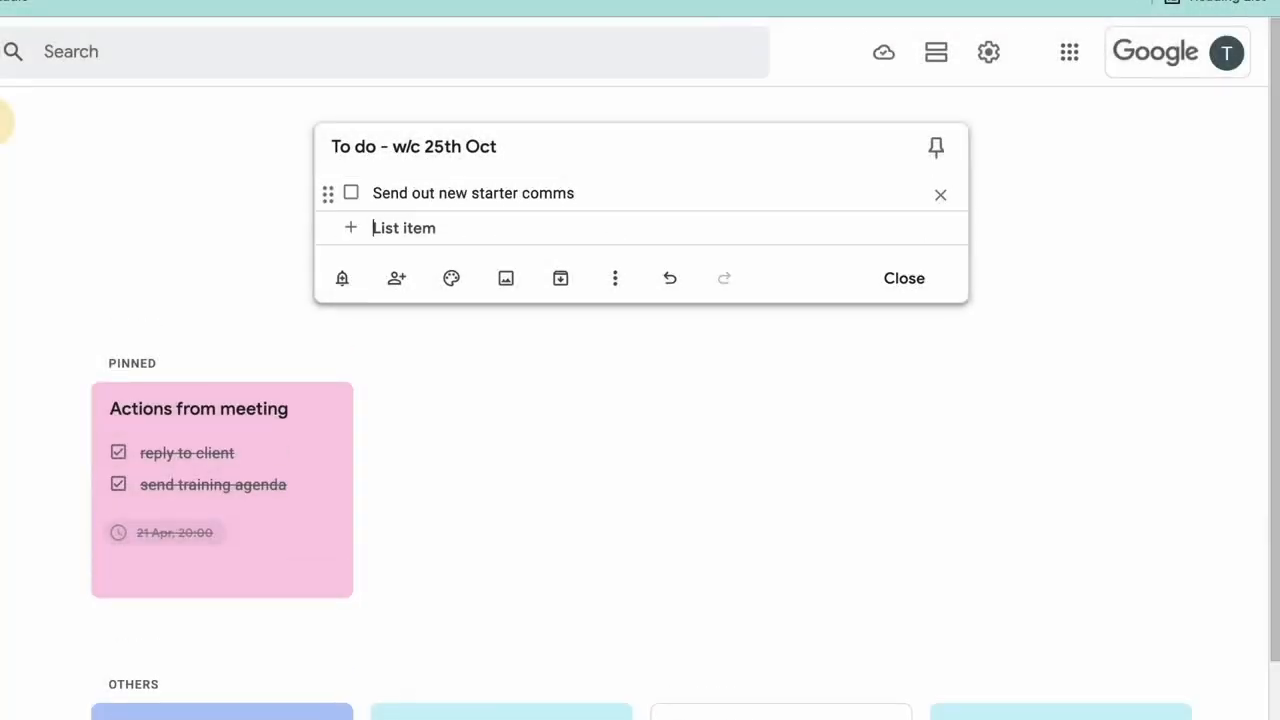
{"action": "key", "text": "Return"}
{"action": "type", "text": "Share report for Project A with client"}
{"action": "key", "text": "Return"}
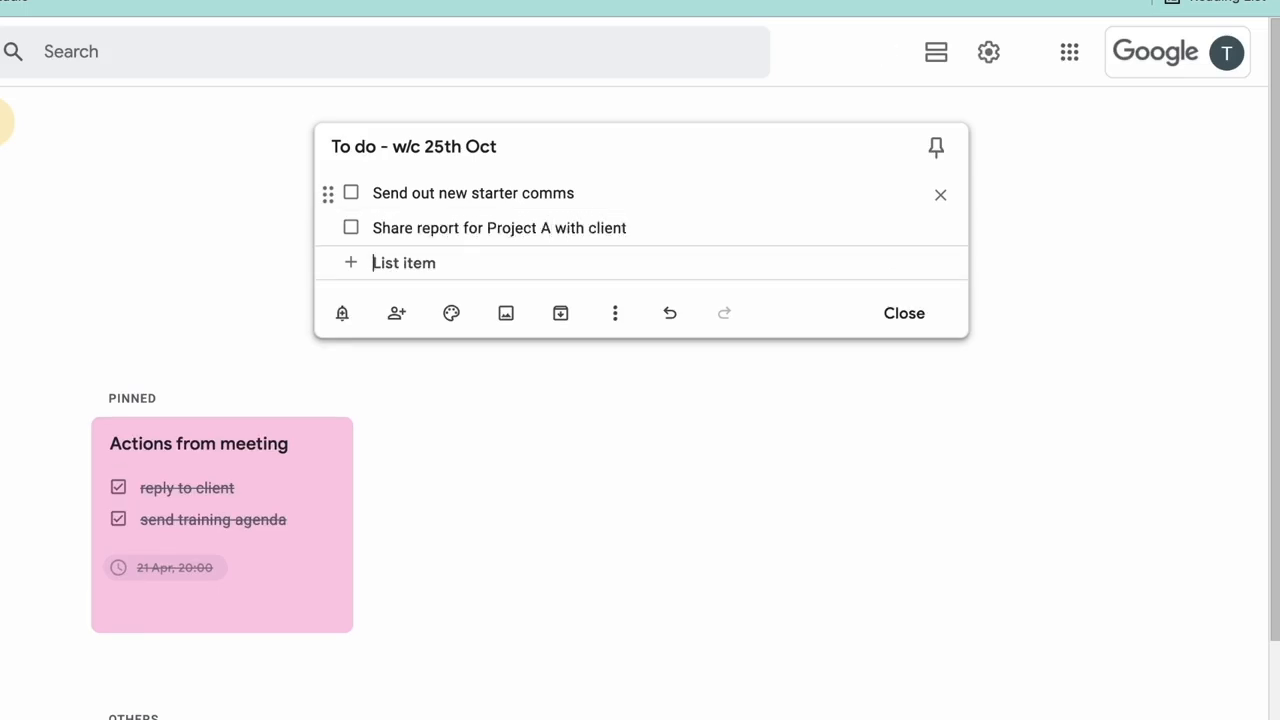
{"action": "type", "text": "Book Christmas party"}
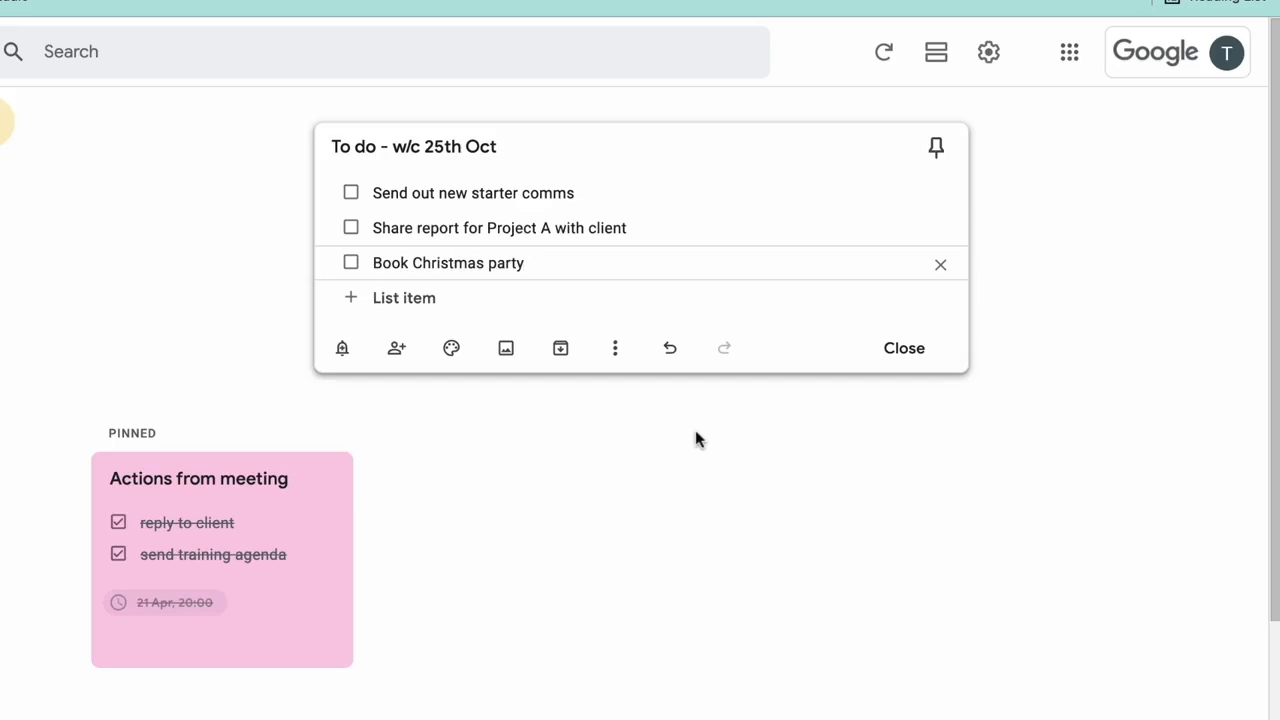
{"action": "left_click", "coordinate": [351, 264]}
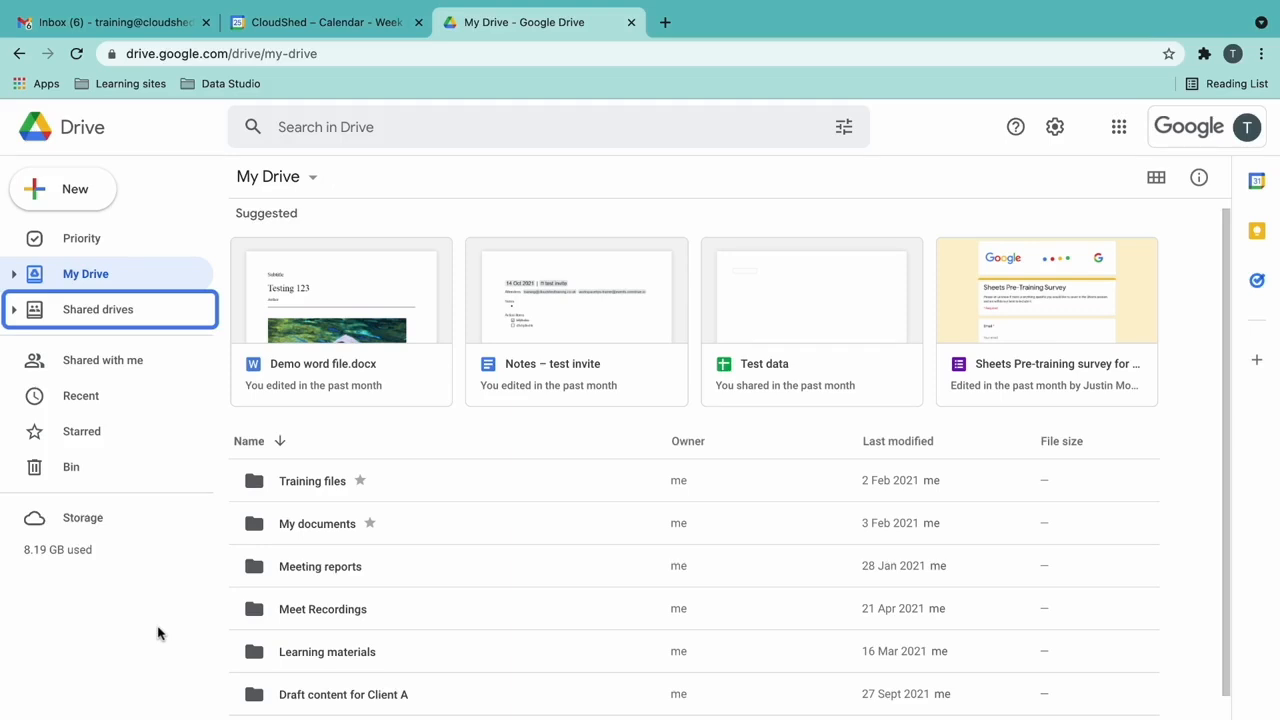
{"action": "key", "text": "Tab"}
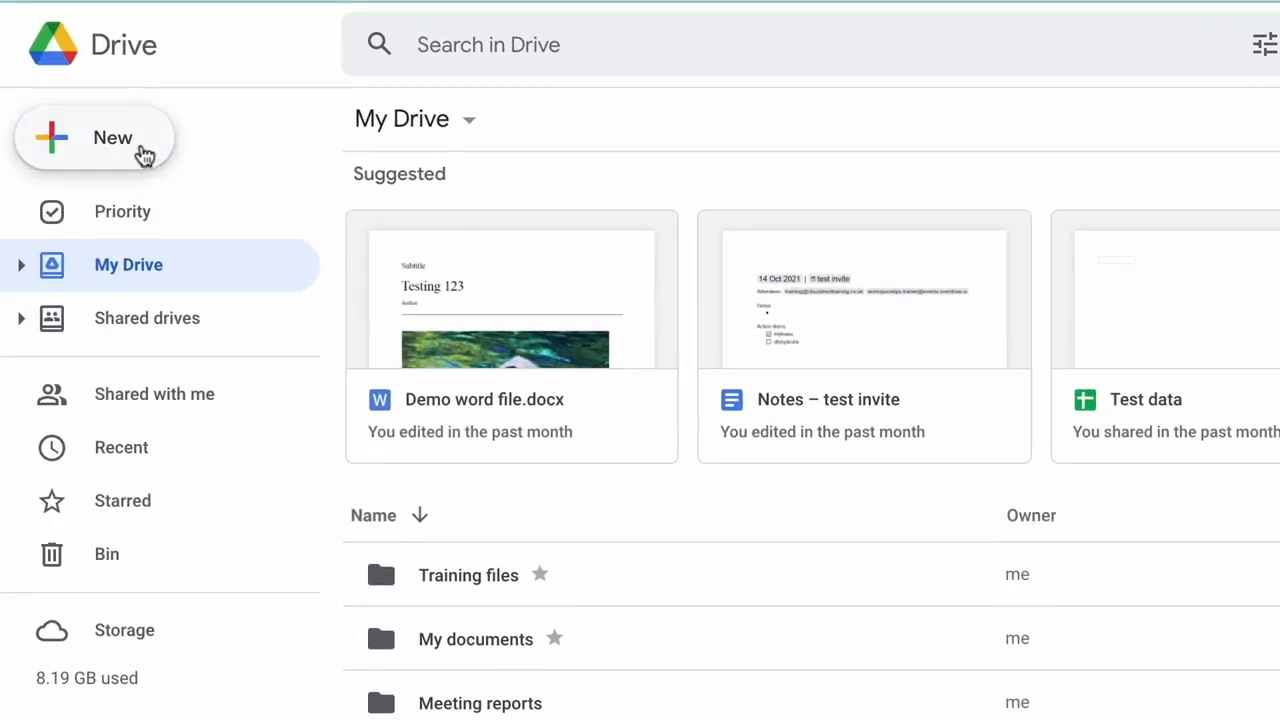
- Create a blank Google Docs document from Drive and type its name 'Meeting notes - Project A - 25/10/21'
{"action": "left_click", "coordinate": [93, 198]}
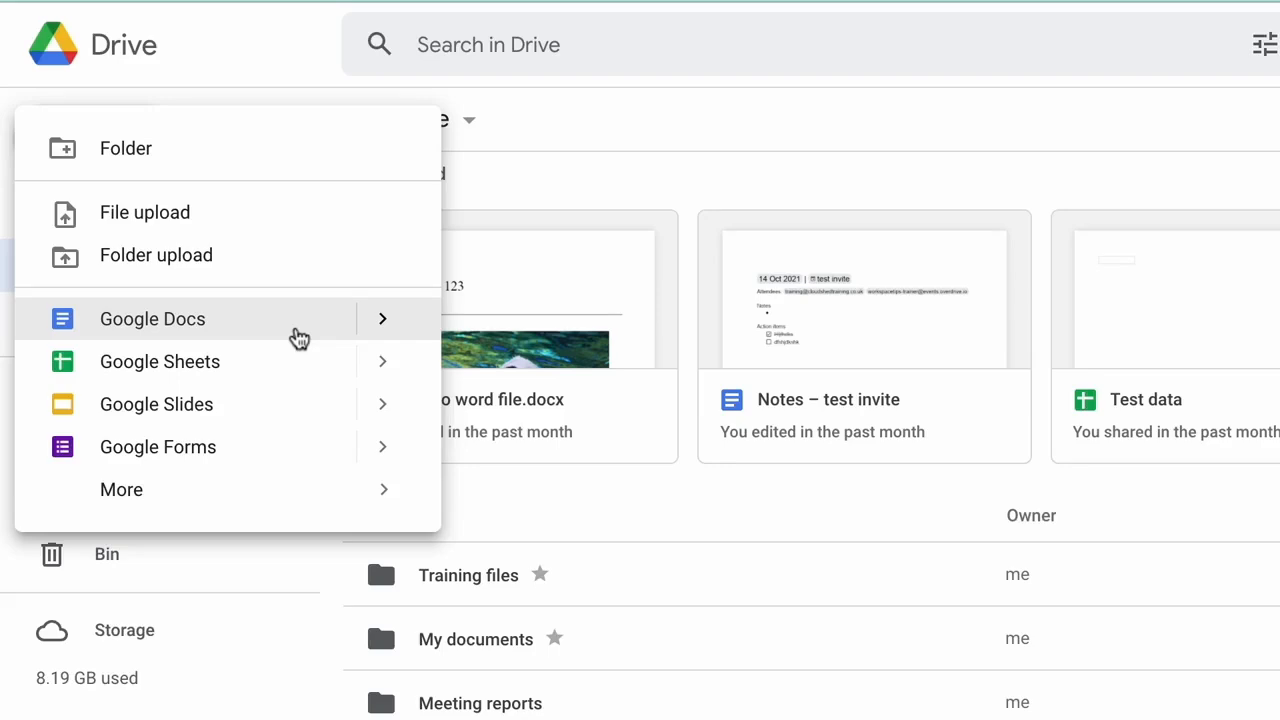
{"action": "mouse_move", "coordinate": [380, 338]}
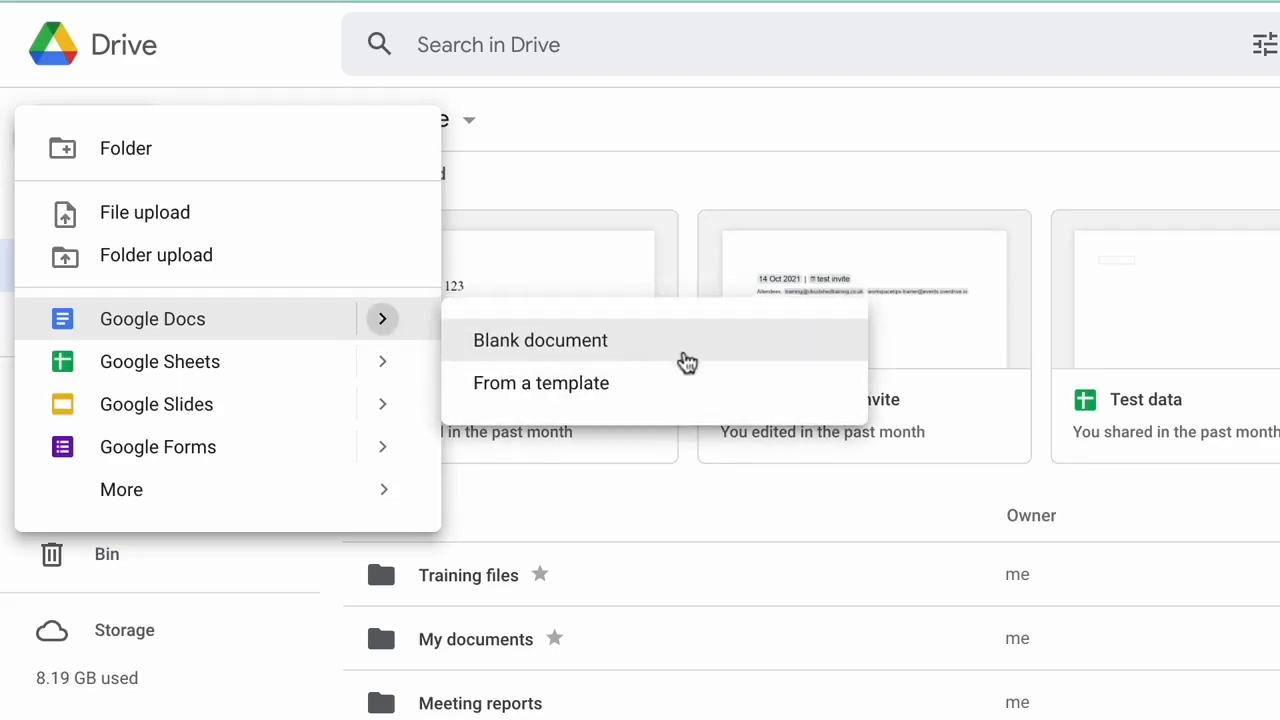
{"action": "left_click", "coordinate": [686, 352]}
{"action": "left_click", "coordinate": [110, 117]}
{"action": "type", "text": "Meeting notes - Project A - 25/10/21"}
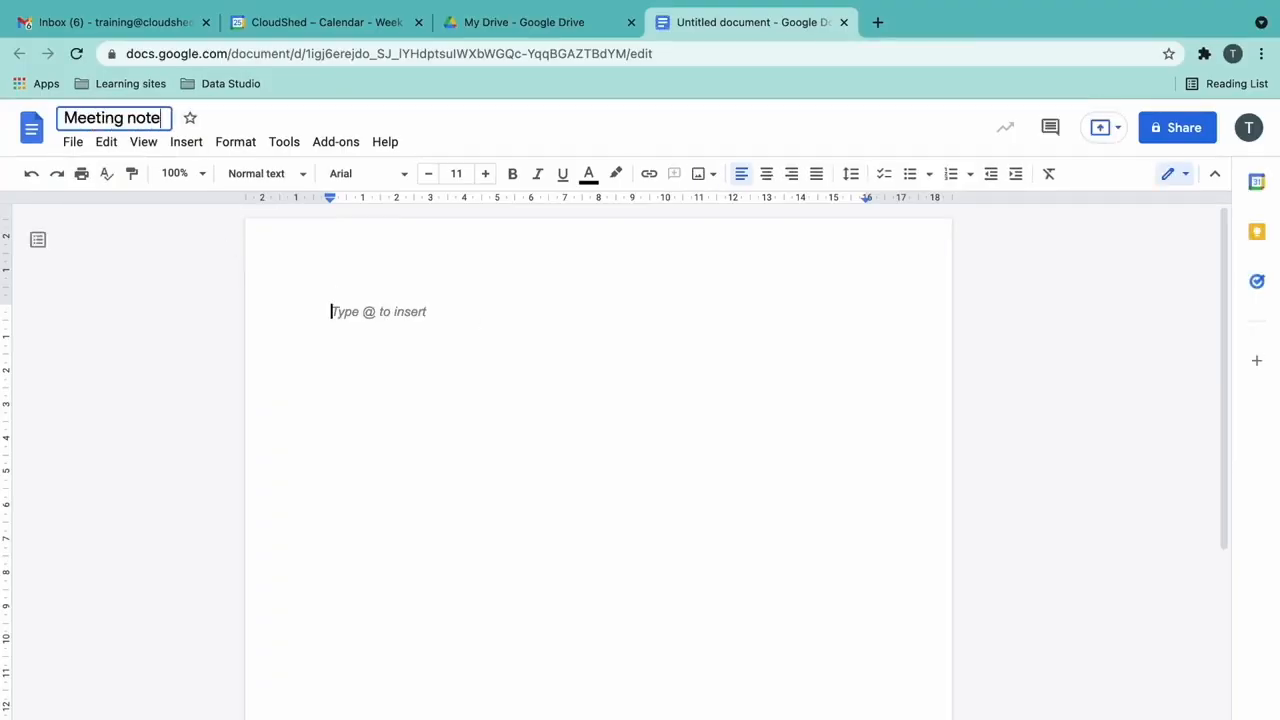
- Copy the document name into the body and format that line with the Title style
{"action": "triple_click", "coordinate": [263, 117]}
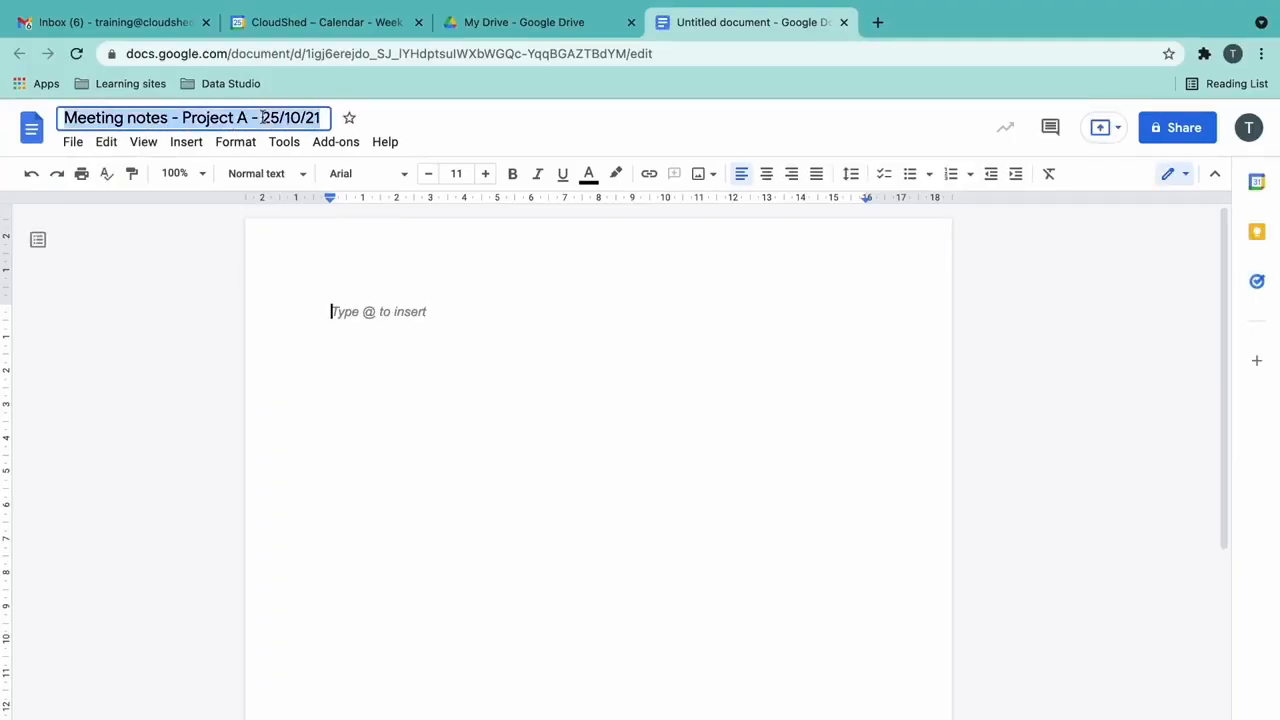
{"action": "left_click", "coordinate": [363, 312]}
{"action": "type", "text": "Meeting notes - Project A - 25/10/21"}
{"action": "triple_click", "coordinate": [363, 312]}
{"action": "left_click", "coordinate": [266, 174]}
{"action": "left_click", "coordinate": [270, 256]}
{"action": "left_click", "coordinate": [842, 325]}
- Add Agenda and Actions lines below the title, both formatted as Heading 1
{"action": "key", "text": "Return"}
{"action": "type", "text": "Agenda Actions"}
{"action": "triple_click", "coordinate": [349, 370]}
{"action": "left_click", "coordinate": [266, 174]}
{"action": "left_click", "coordinate": [270, 345]}
{"action": "triple_click", "coordinate": [352, 452]}
{"action": "left_click", "coordinate": [266, 174]}
{"action": "left_click", "coordinate": [270, 345]}
{"action": "left_click", "coordinate": [455, 411]}
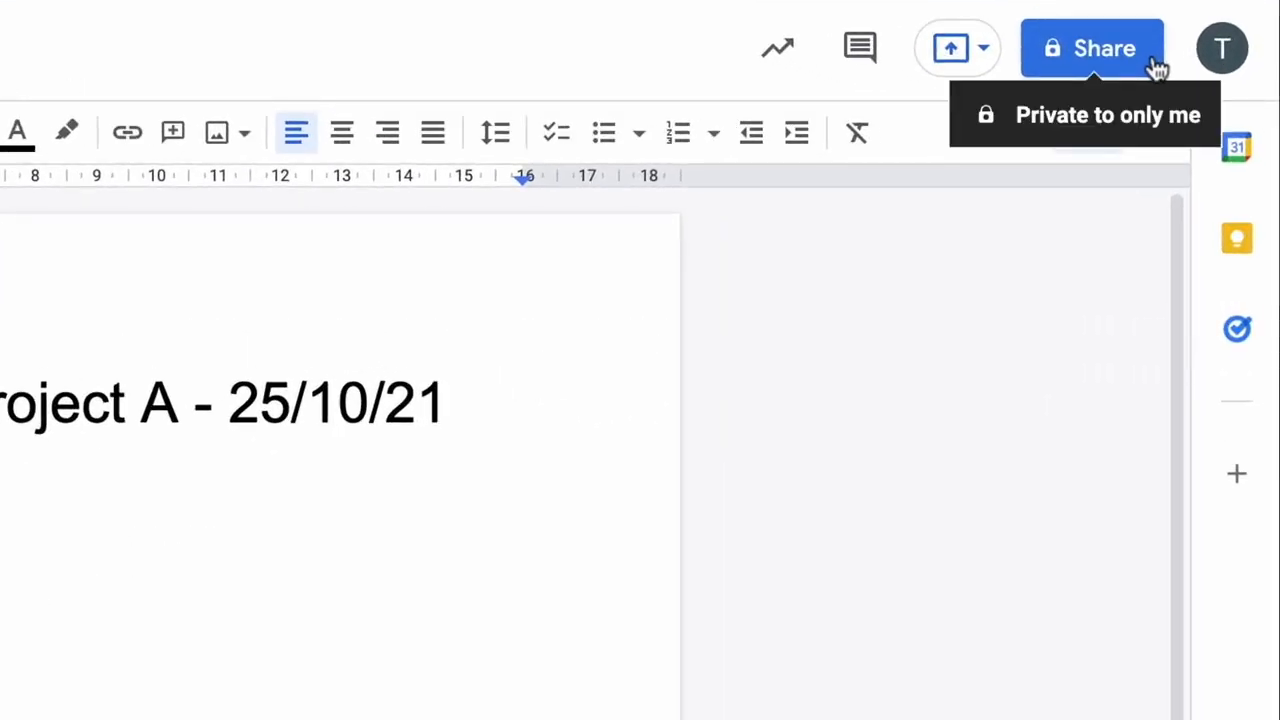
- Share the document with the colleague as Editor, adding a message about the rough agenda and actions
{"action": "left_click", "coordinate": [1155, 62]}
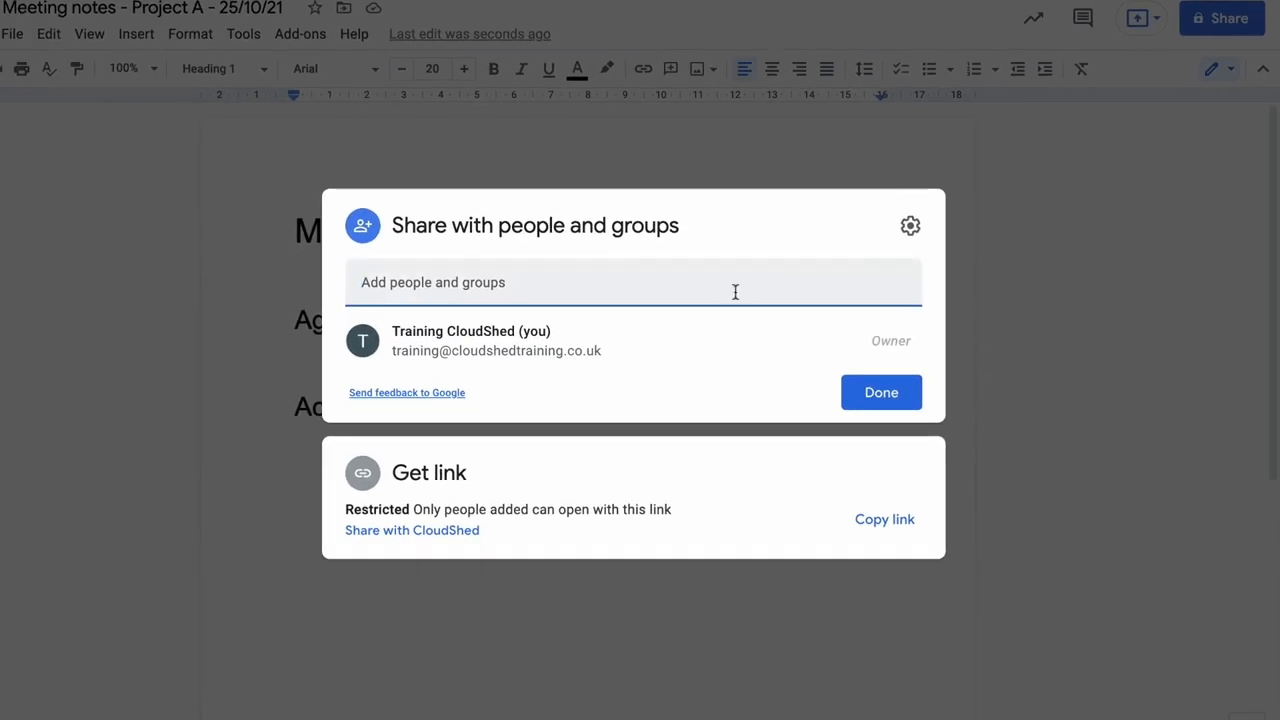
{"action": "type", "text": "jord"}
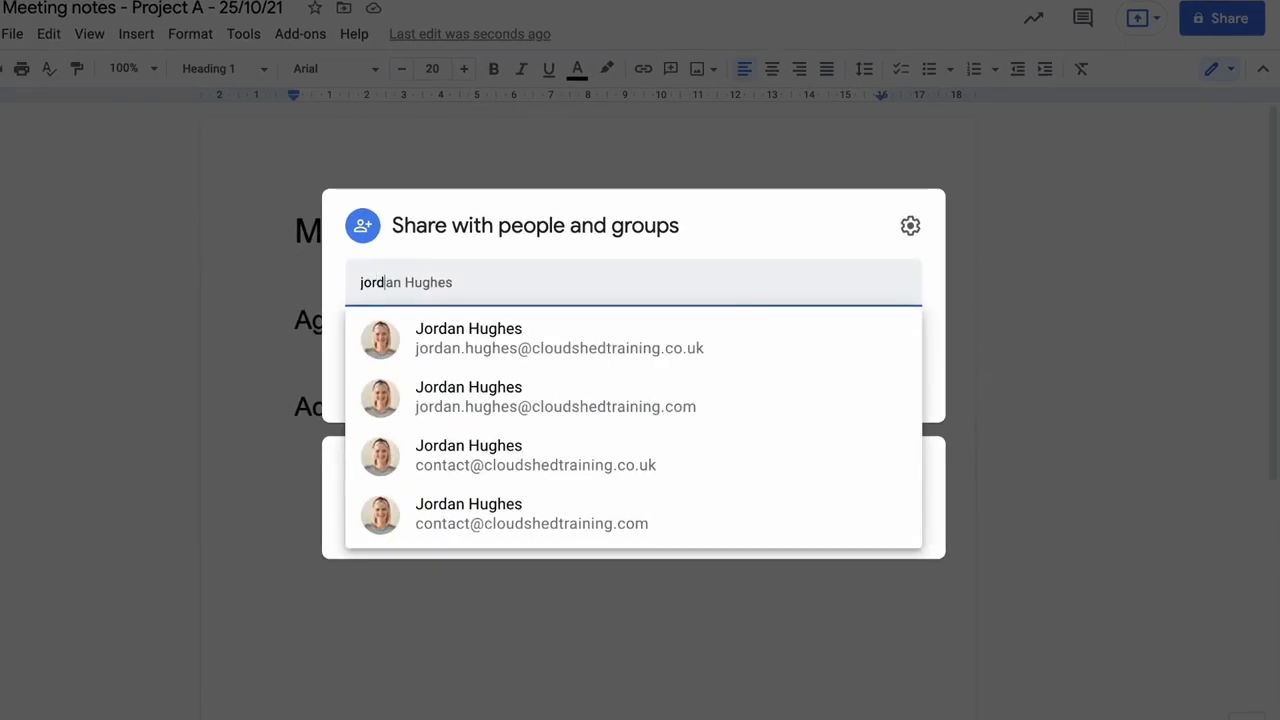
{"action": "left_click", "coordinate": [737, 356]}
{"action": "left_click", "coordinate": [908, 278]}
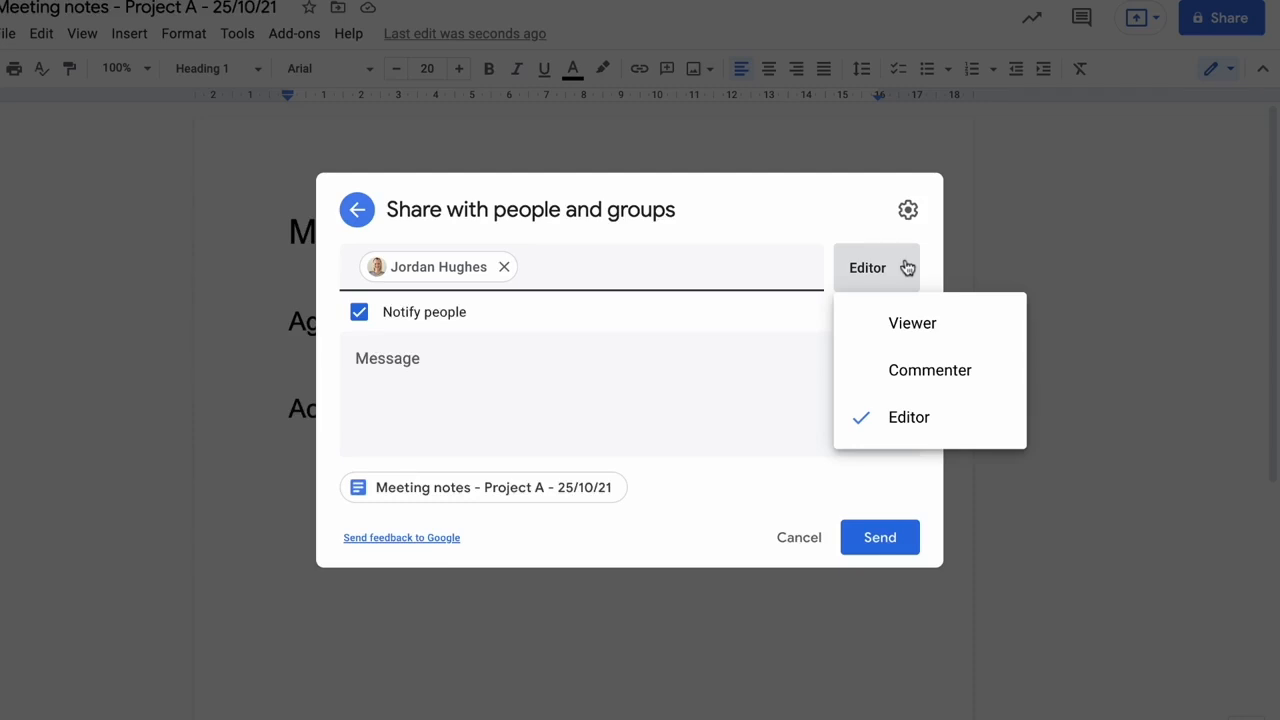
{"action": "left_click", "coordinate": [580, 395]}
{"action": "type", "text": "Putting together a rough agenda and thought we could use this to"}
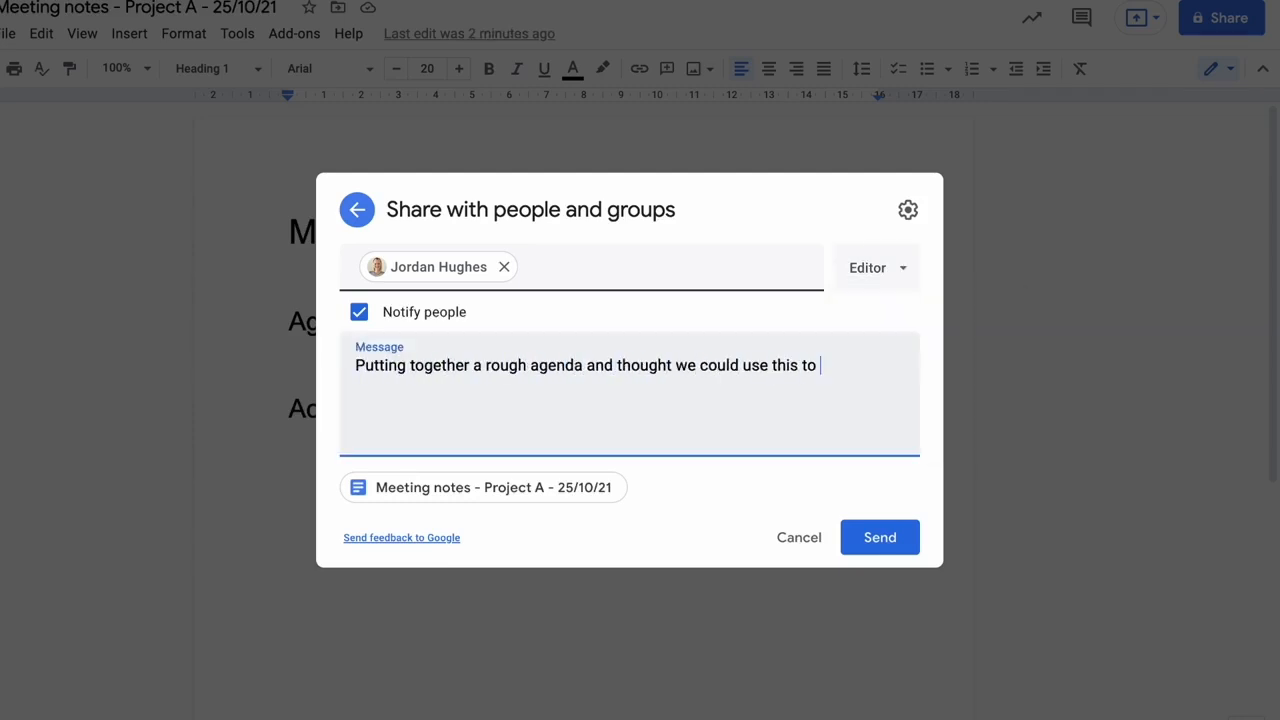
{"action": "type", "text": " assign actions during the meeting. Please add topics to the agenda for now 😊"}
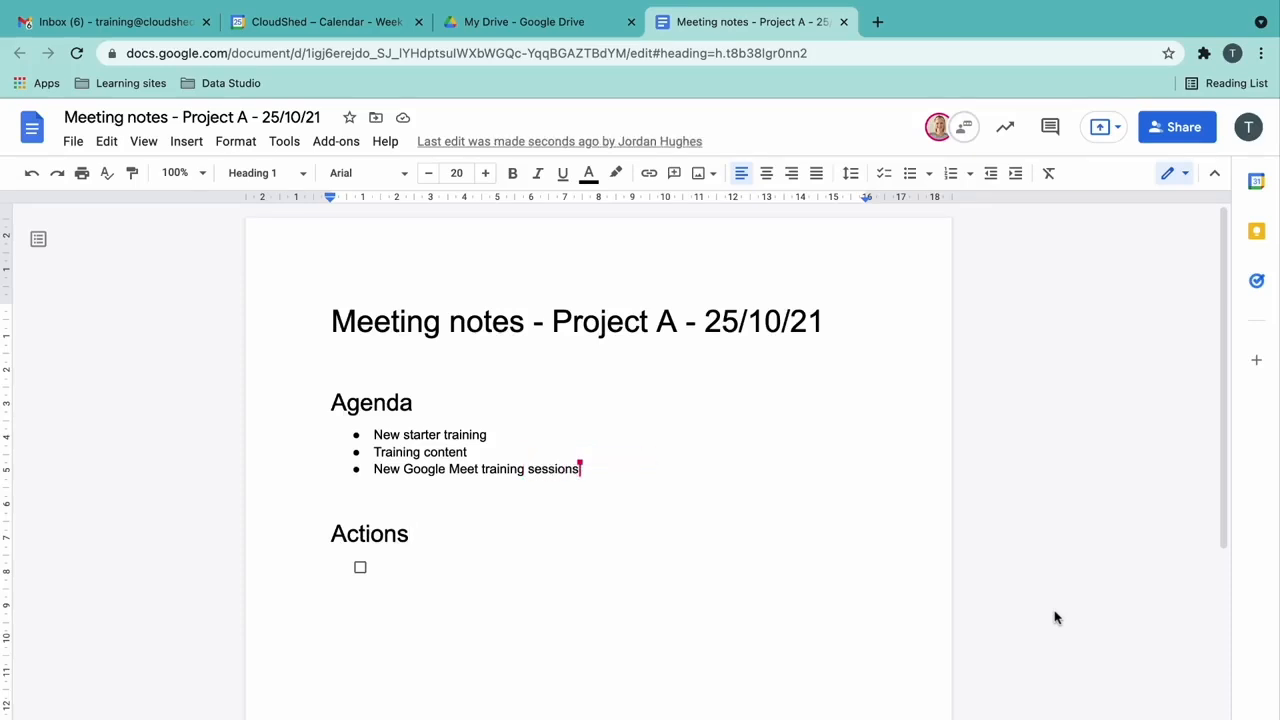
- Select the New Google Meet training sessions bullet and comment 'Ah yes, forgot about this!' on it
{"action": "left_click", "coordinate": [594, 472]}
{"action": "key", "text": "alt+shift+Left"}
{"action": "key", "text": "alt+shift+Left"}
{"action": "key", "text": "alt+shift+Left"}
{"action": "key", "text": "alt+shift+Left"}
{"action": "key", "text": "alt+shift+Left"}
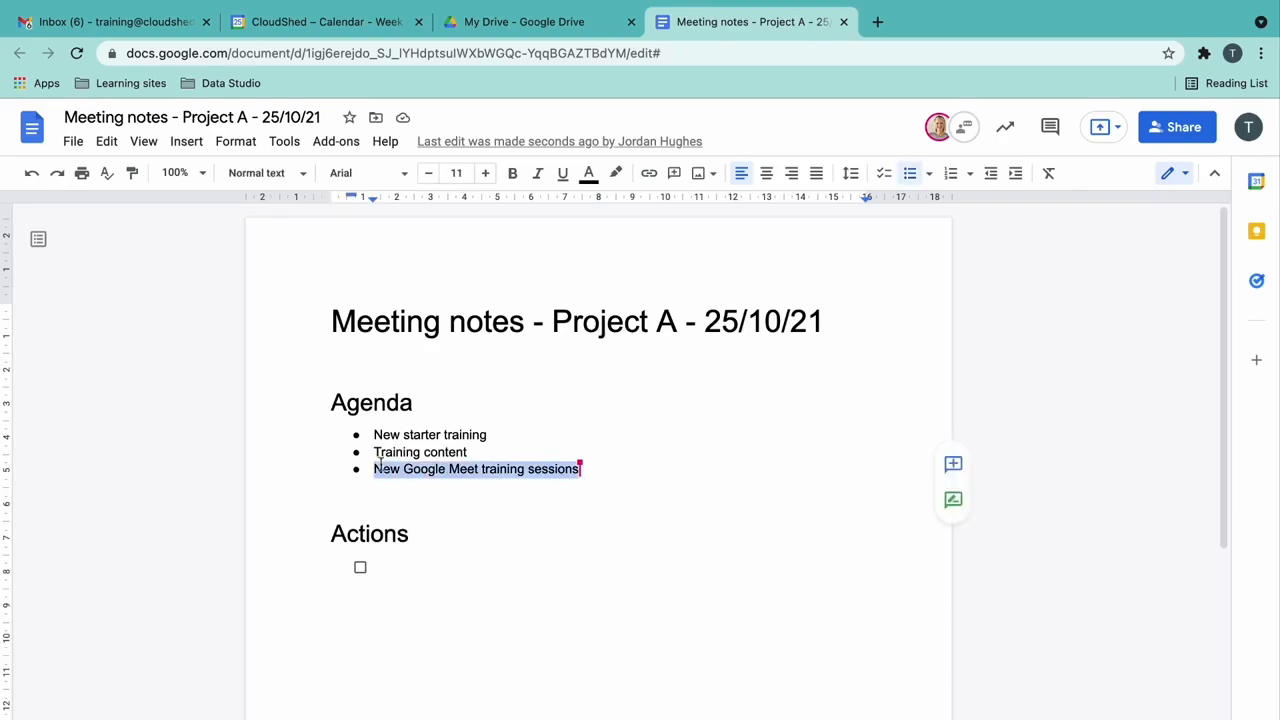
{"action": "left_click", "coordinate": [966, 478]}
{"action": "type", "text": "Ah yes, forgot about this"}
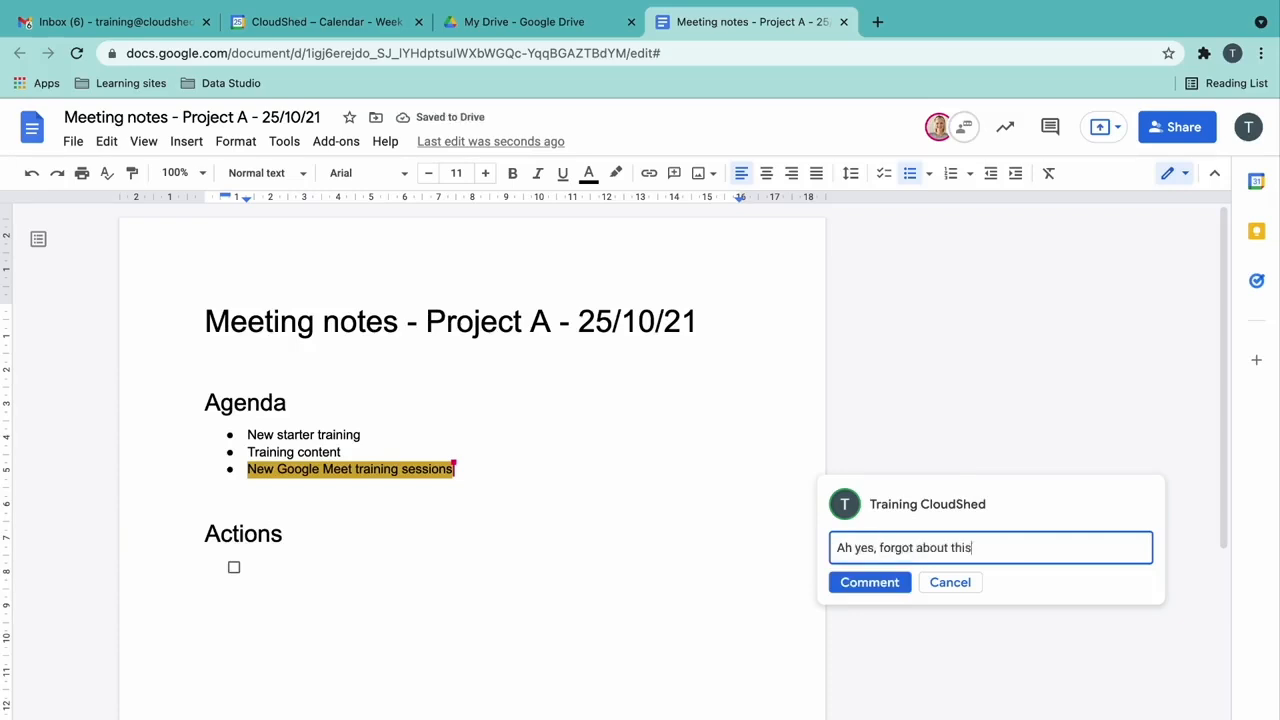
{"action": "type", "text": "!"}
{"action": "left_click", "coordinate": [886, 588]}
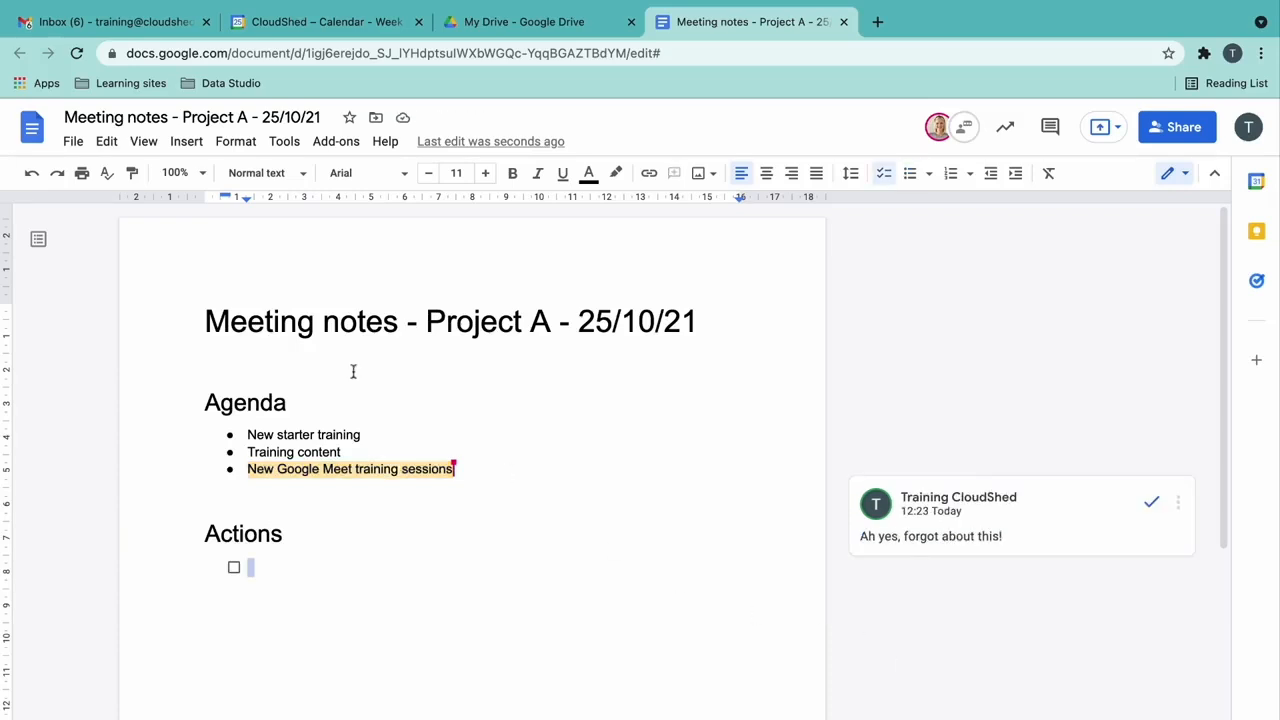
{"action": "left_click", "coordinate": [75, 143]}
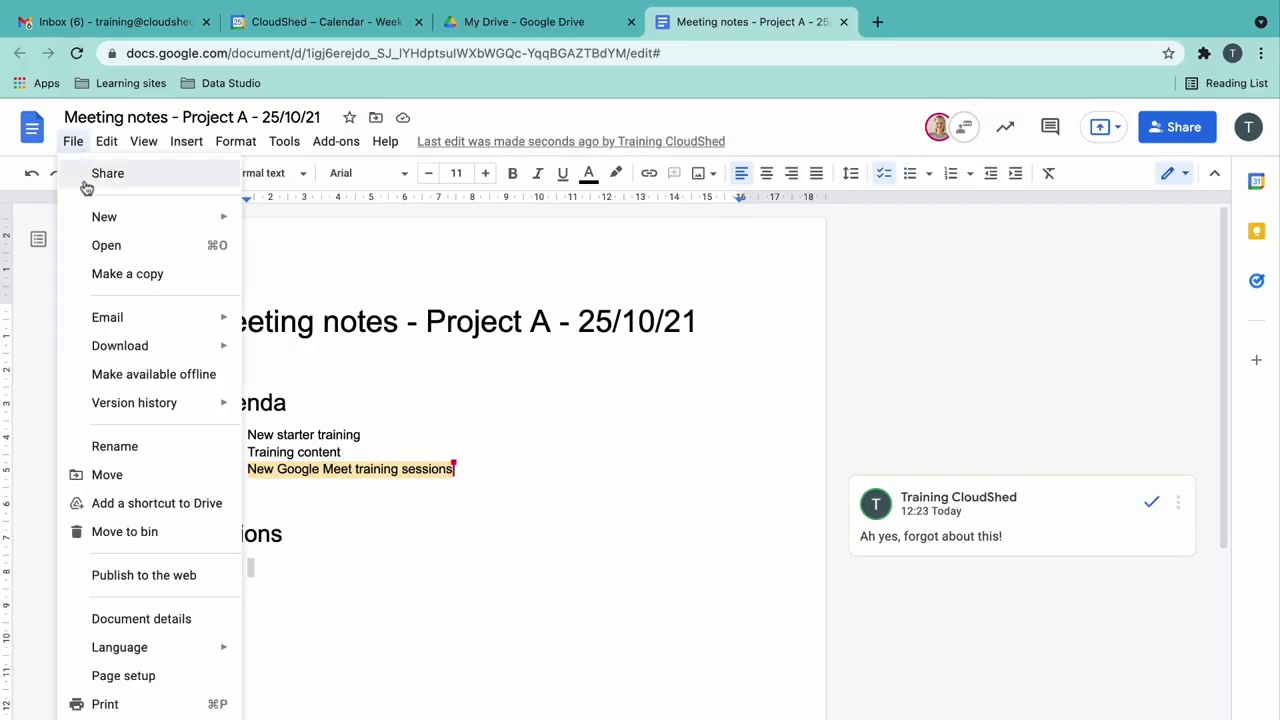
{"action": "mouse_move", "coordinate": [196, 412]}
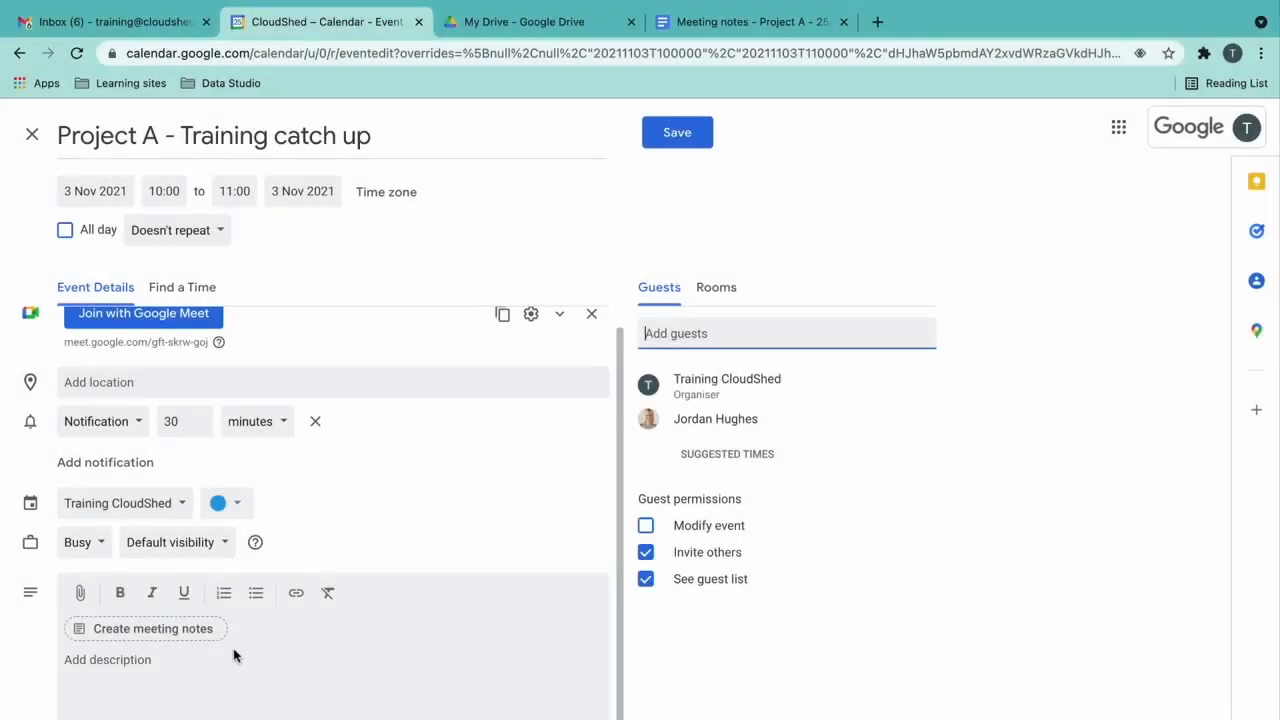
- Attach the 'Meeting notes - Project A - 25/10/21' doc to the event, save it and send invitations to guests
{"action": "left_click", "coordinate": [82, 596]}
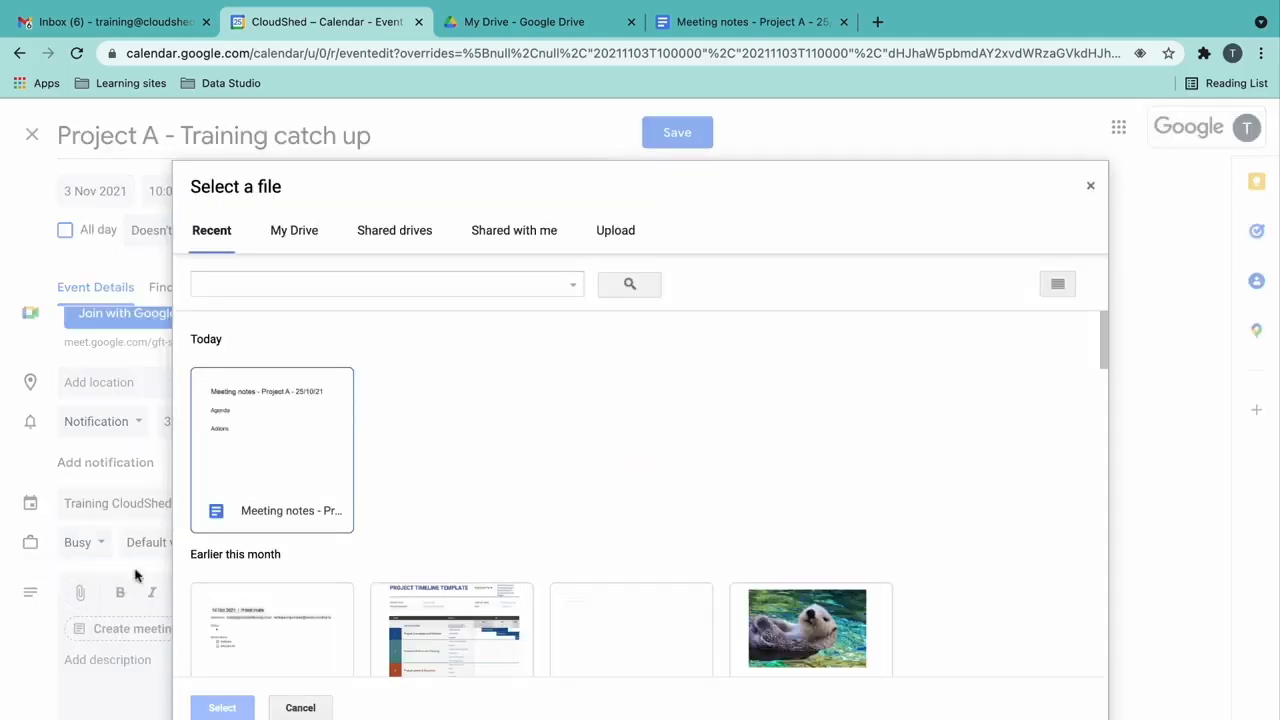
{"action": "left_click", "coordinate": [306, 472]}
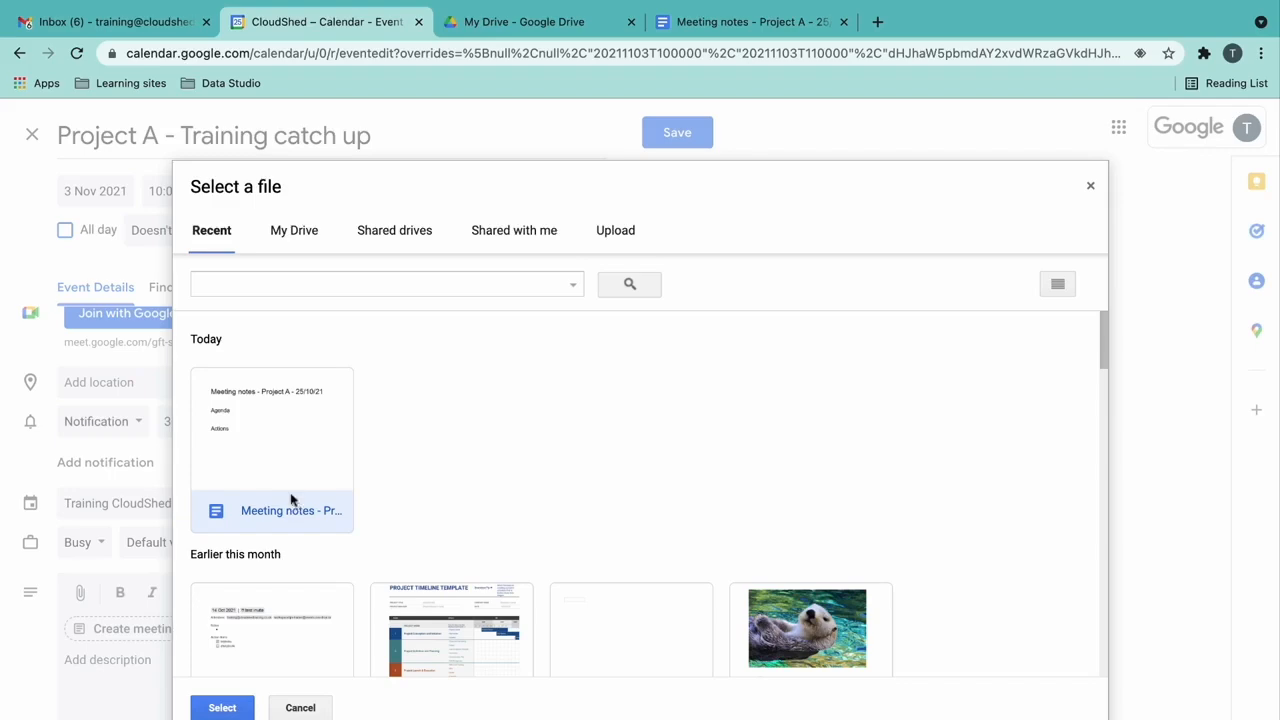
{"action": "left_click", "coordinate": [222, 708]}
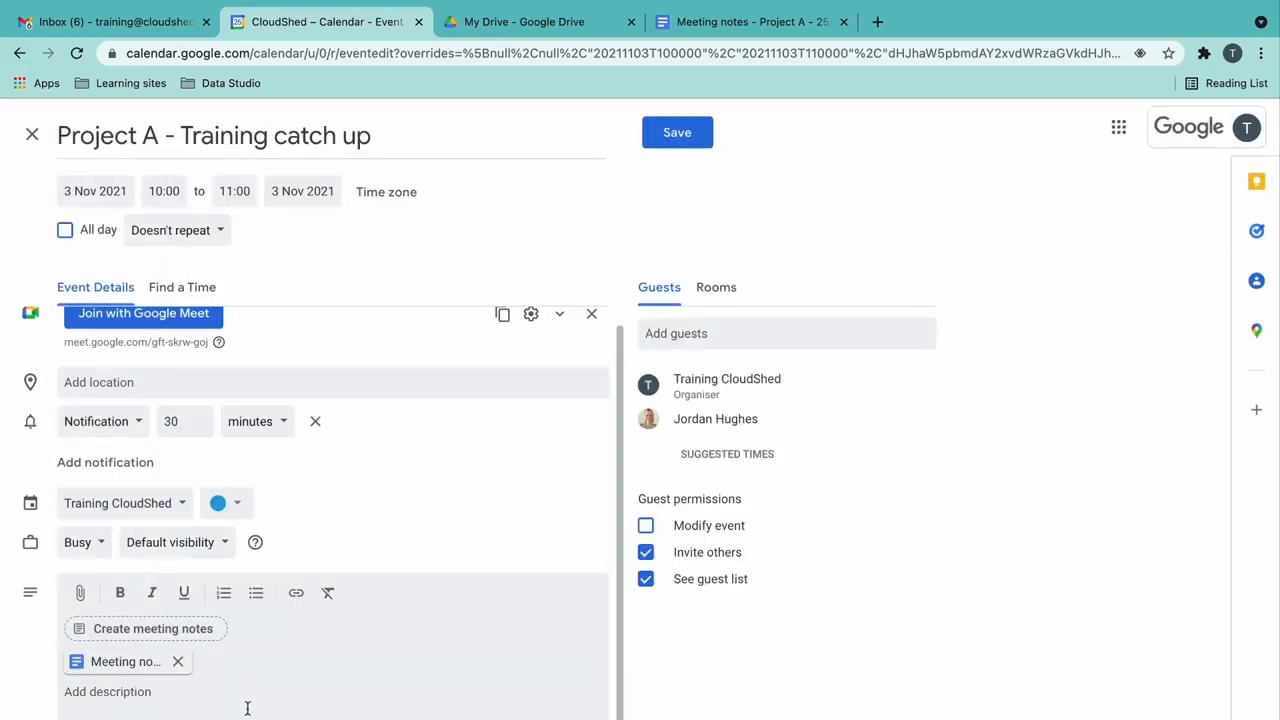
{"action": "scroll", "coordinate": [466, 454], "scroll_direction": "up", "scroll_amount": 1}
{"action": "left_click", "coordinate": [677, 132]}
{"action": "left_click", "coordinate": [816, 489]}
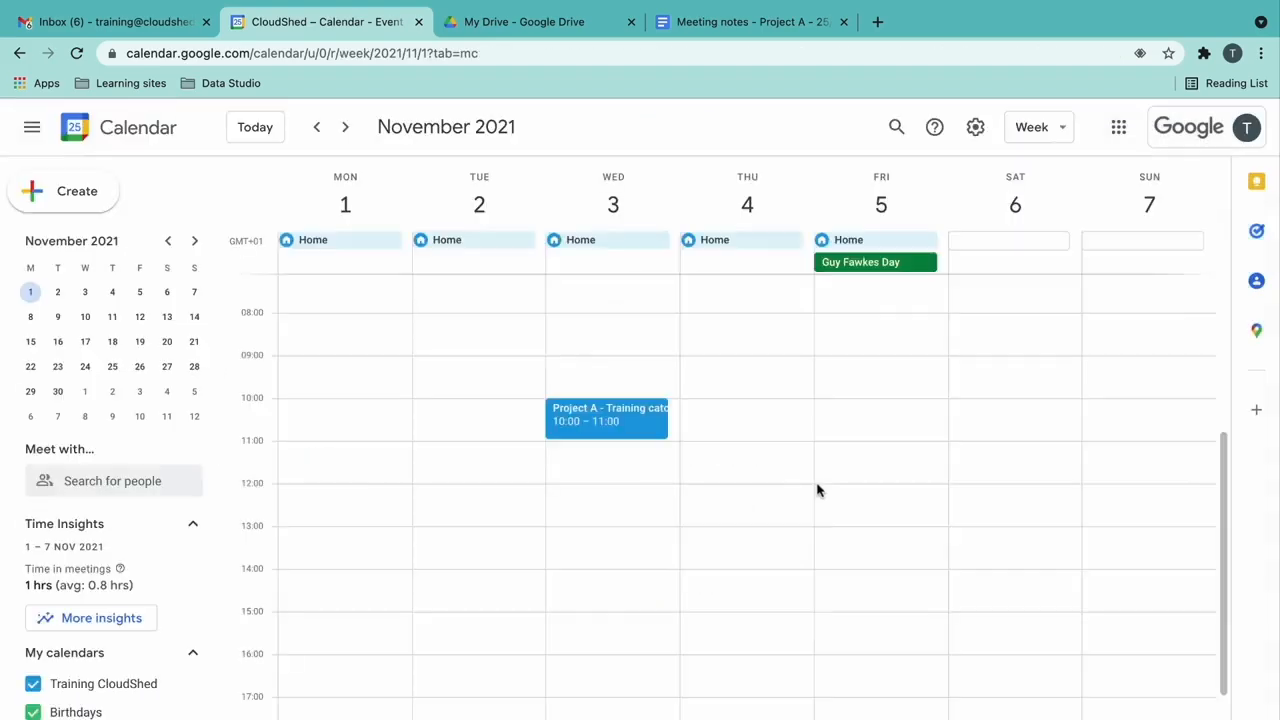
{"action": "left_click", "coordinate": [653, 429]}
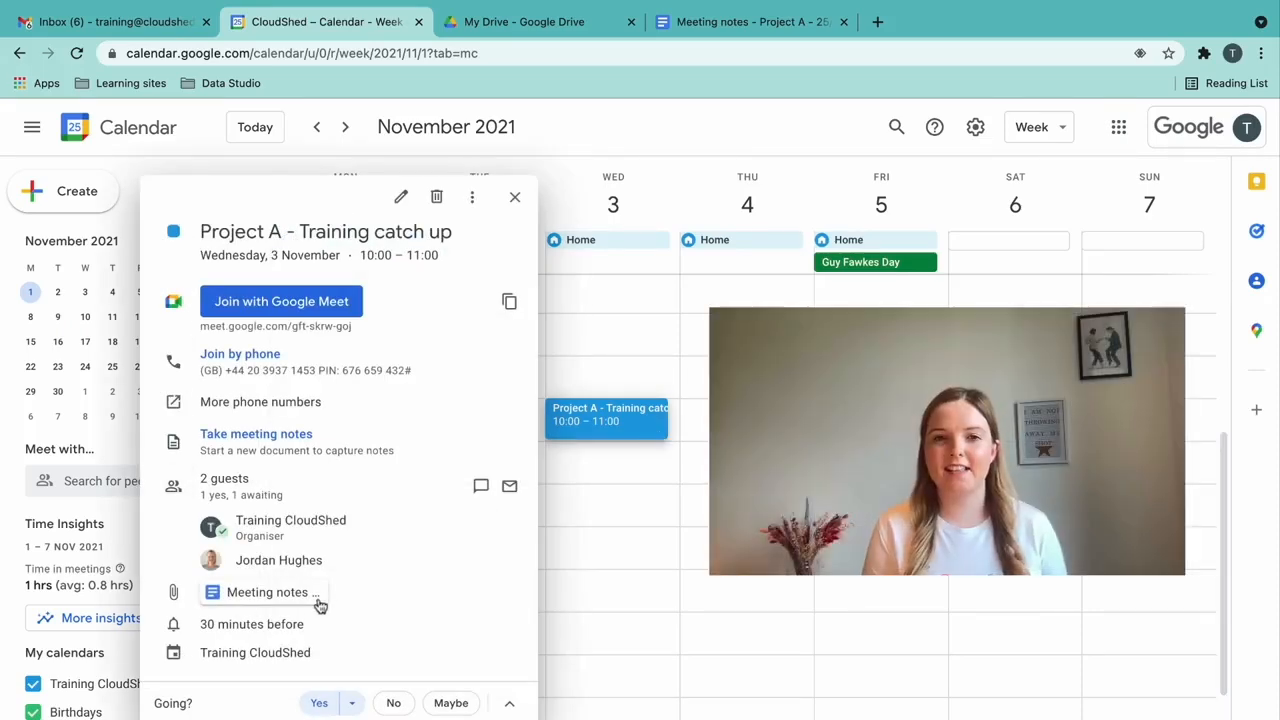